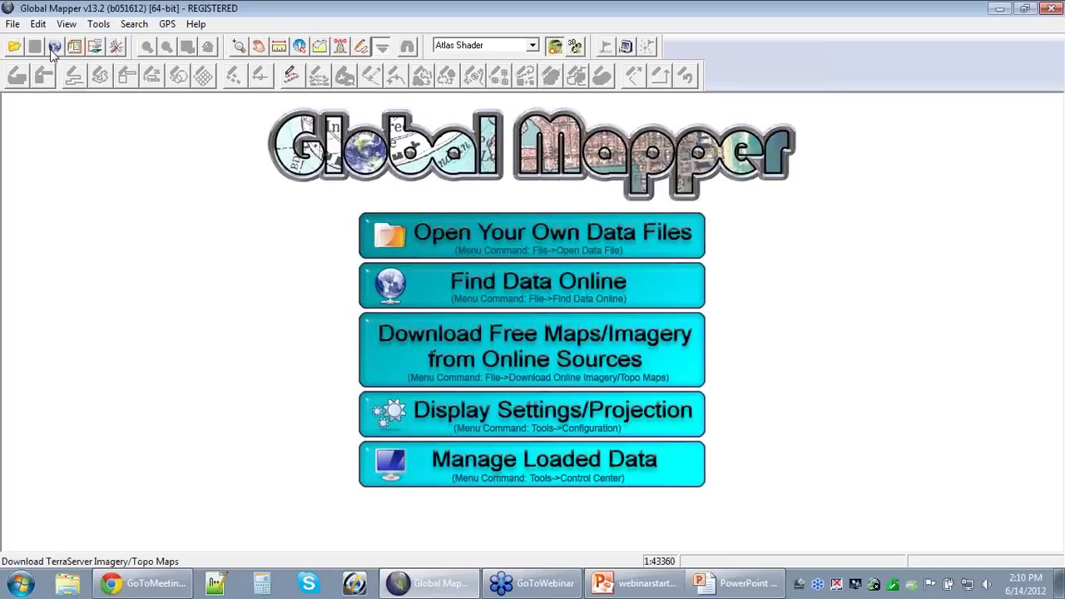
Step: Examine the terrain, premium content and worldwide data categories in the online data source list without downloading anything
left_click(17, 25)
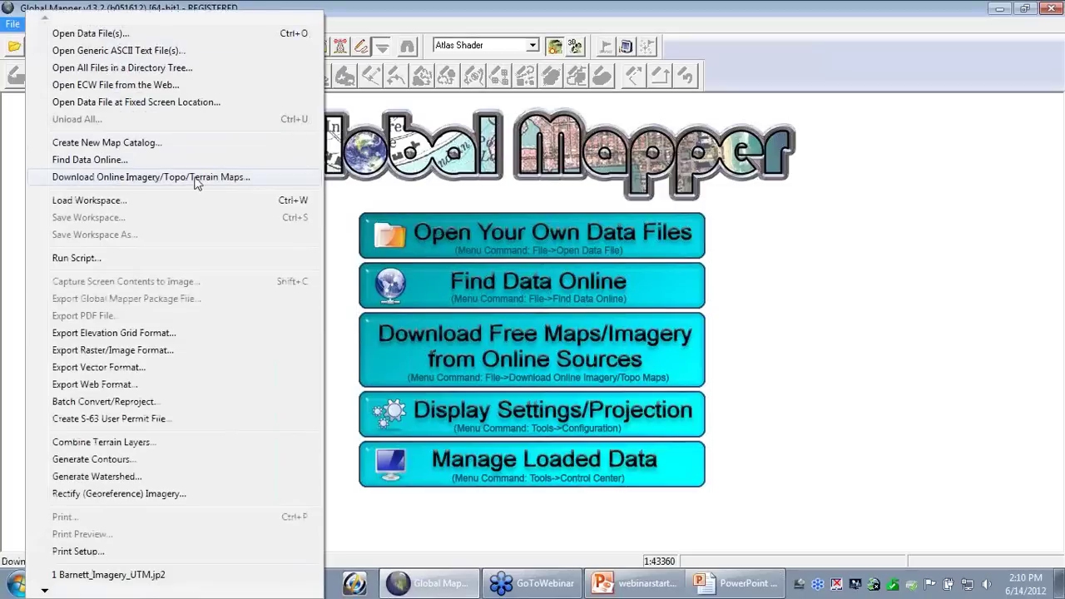
left_click(256, 183)
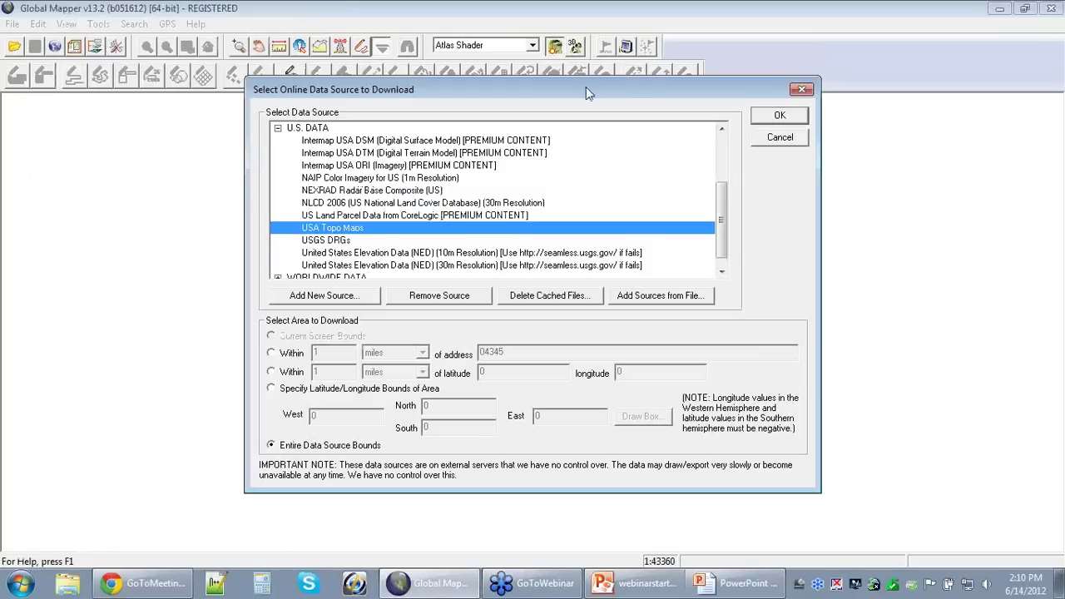
left_click(278, 129)
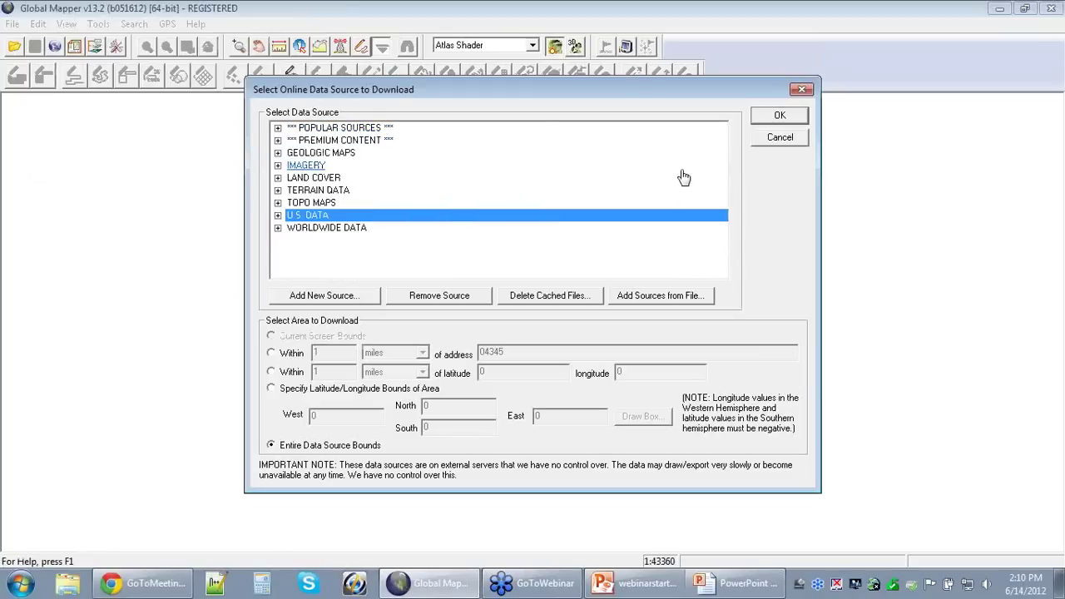
left_click(278, 190)
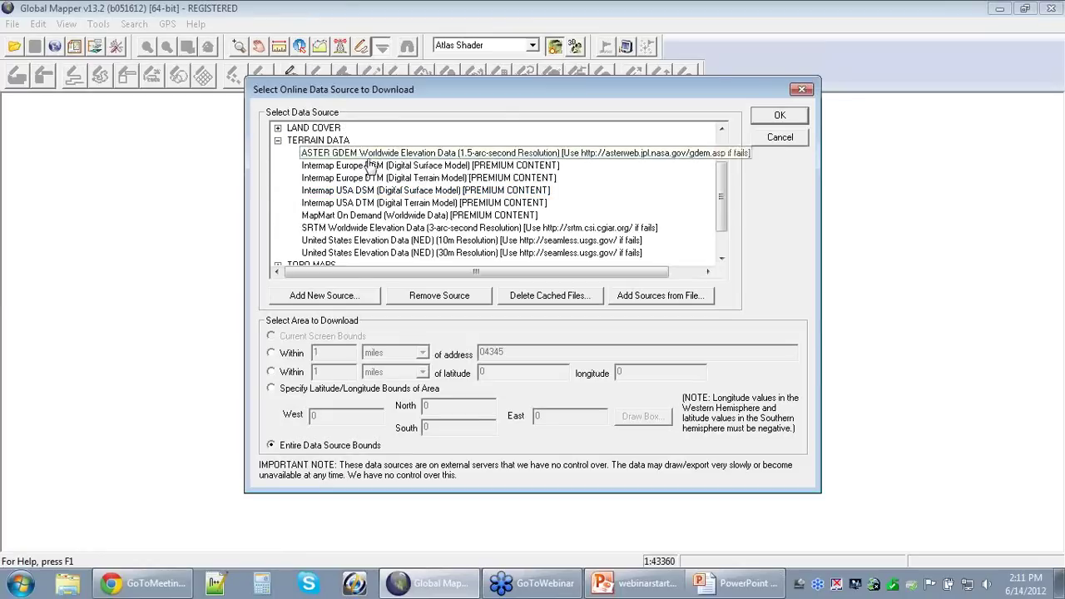
left_click(278, 140)
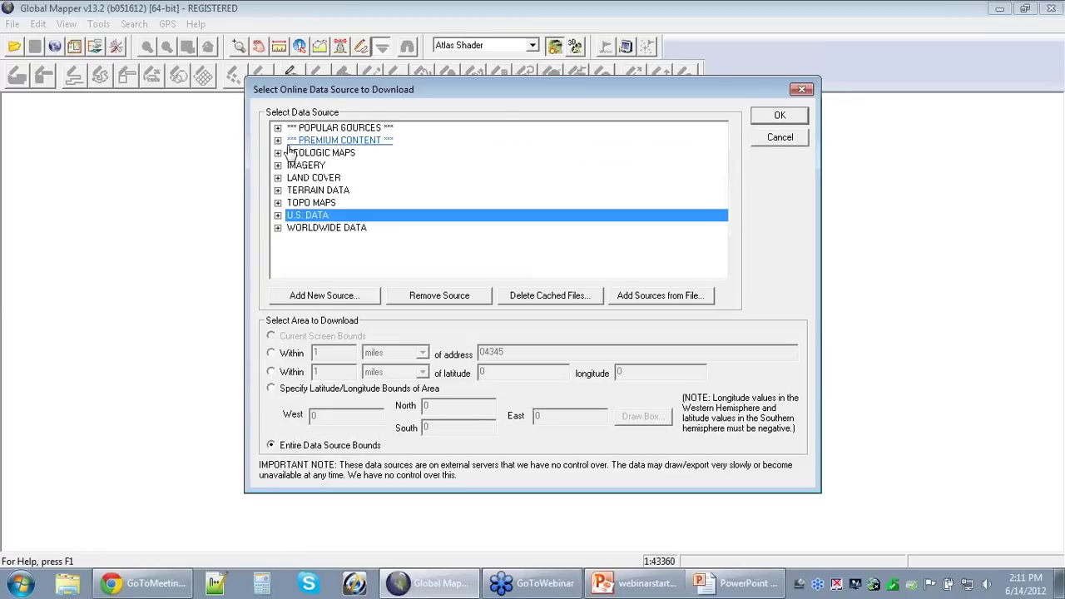
left_click(278, 140)
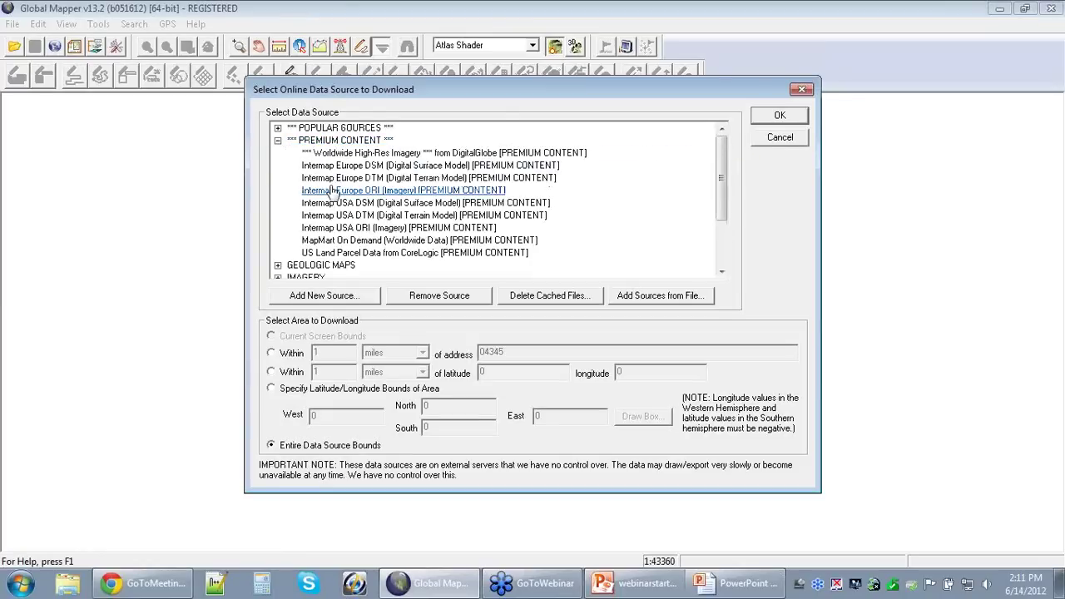
left_click(278, 141)
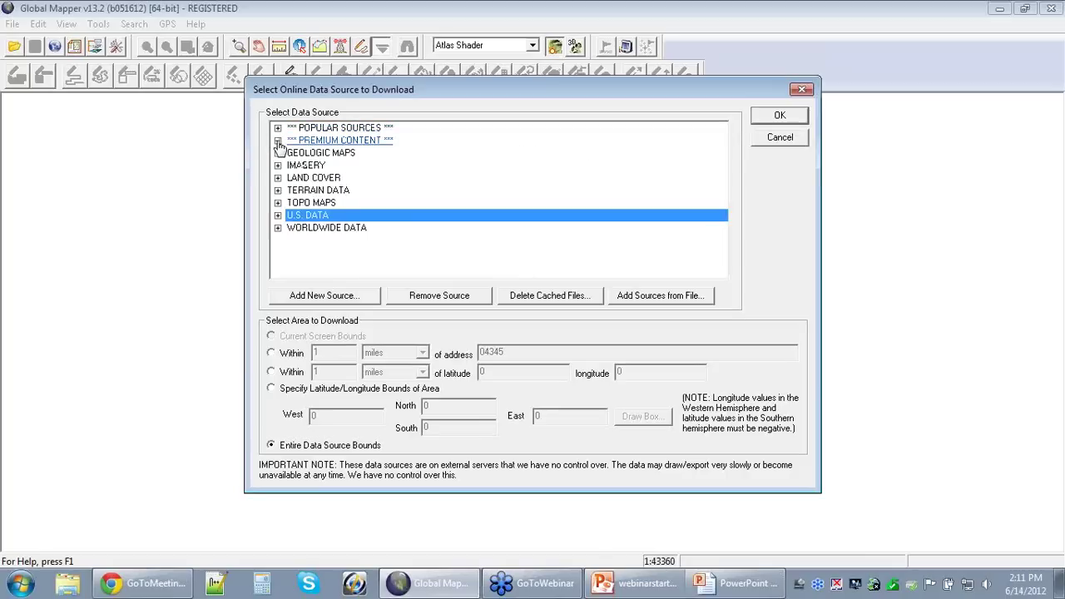
left_click(278, 228)
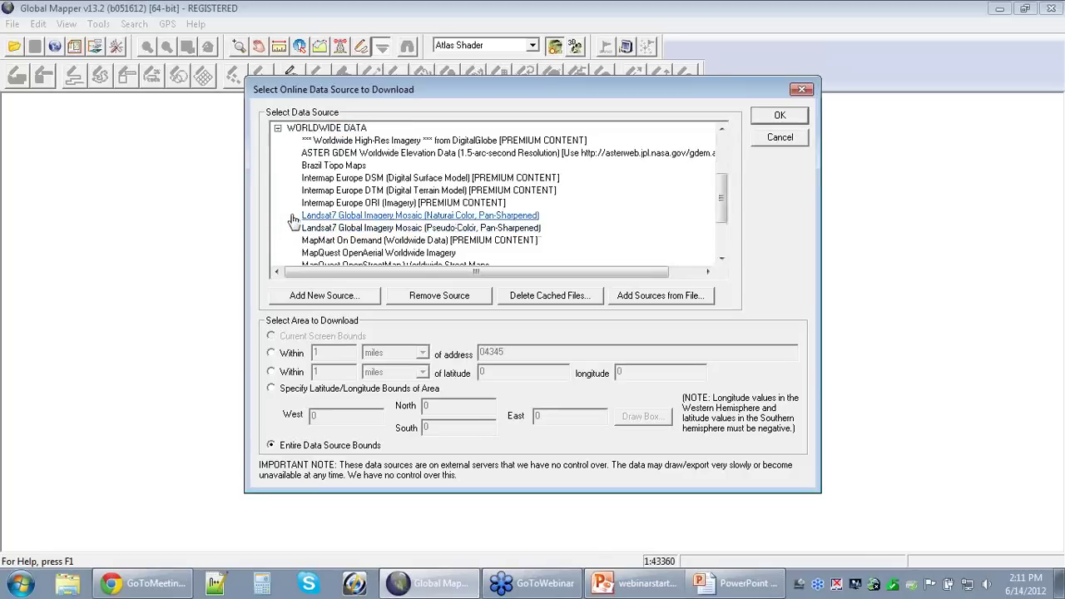
left_click(278, 129)
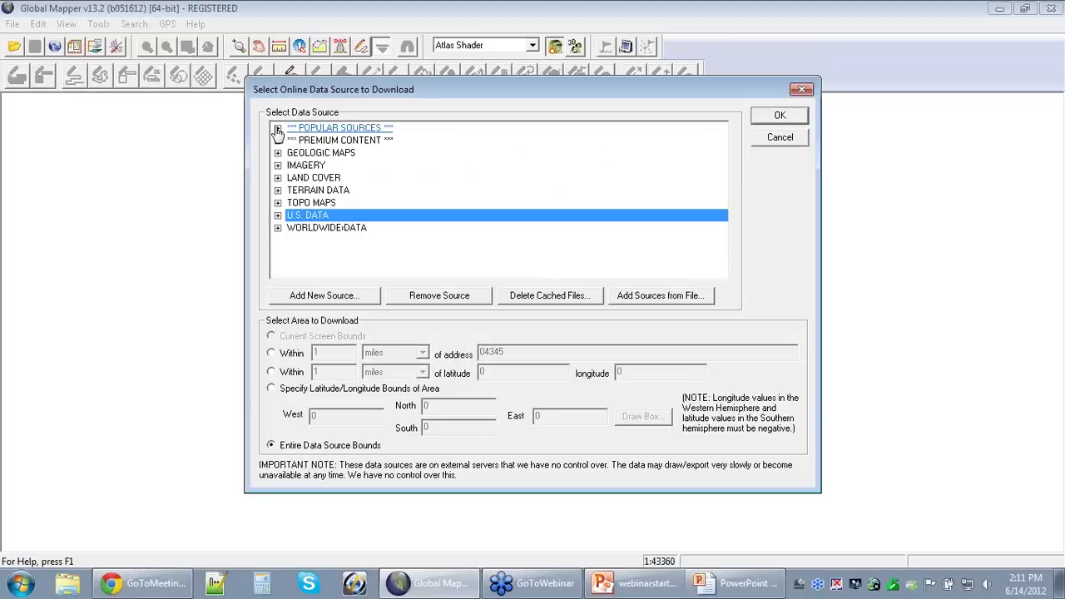
left_click(278, 141)
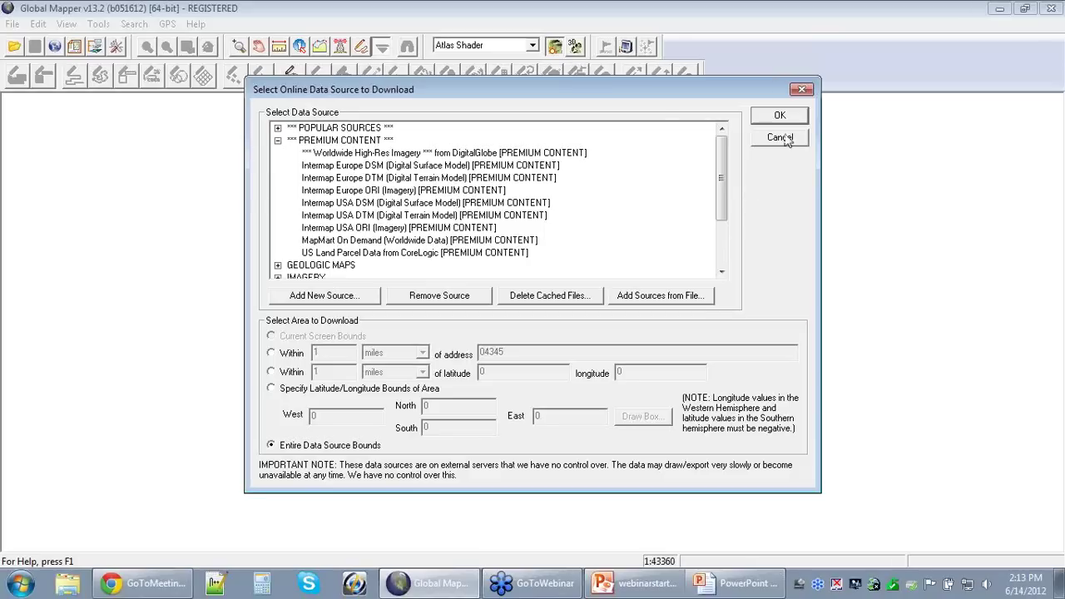
left_click(802, 91)
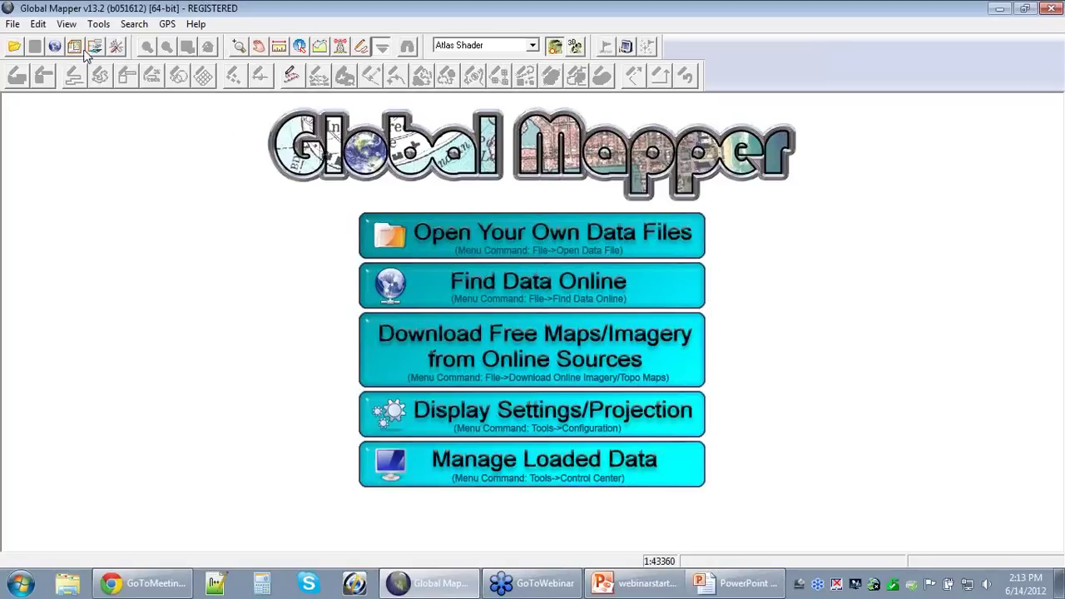
Step: Load the elevation file n21e096.bil from the World30_Mandalay_Sample folder in Intermap Samples
left_click(15, 46)
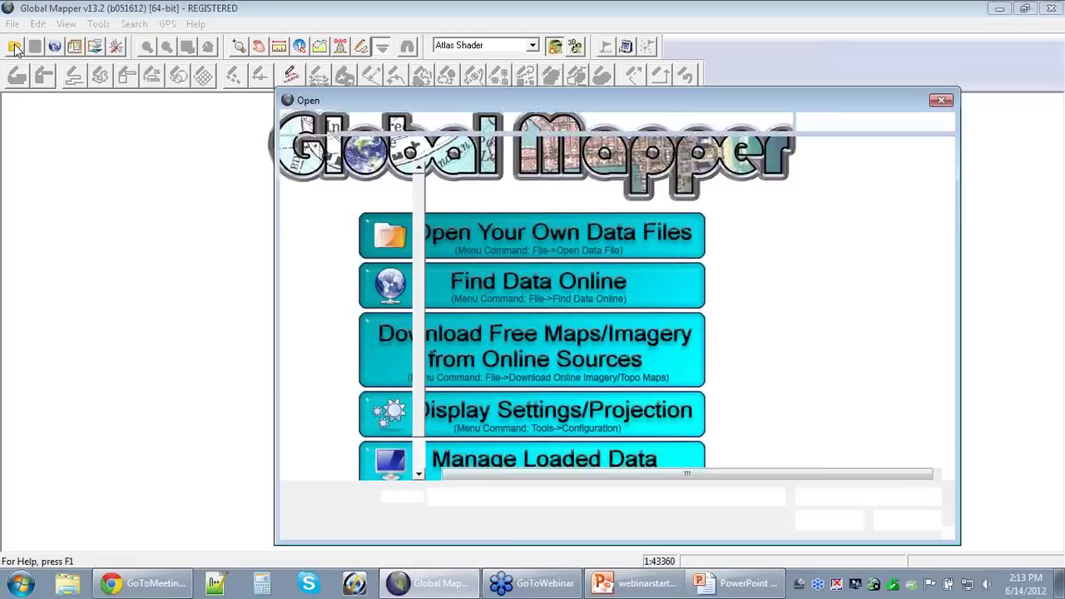
left_click(416, 122)
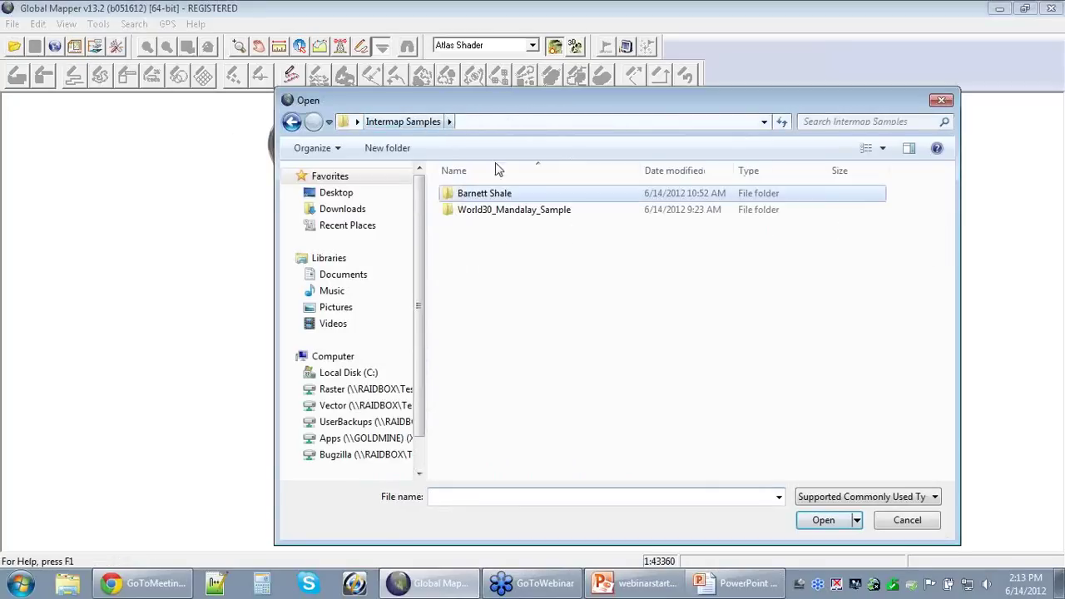
double_click(529, 211)
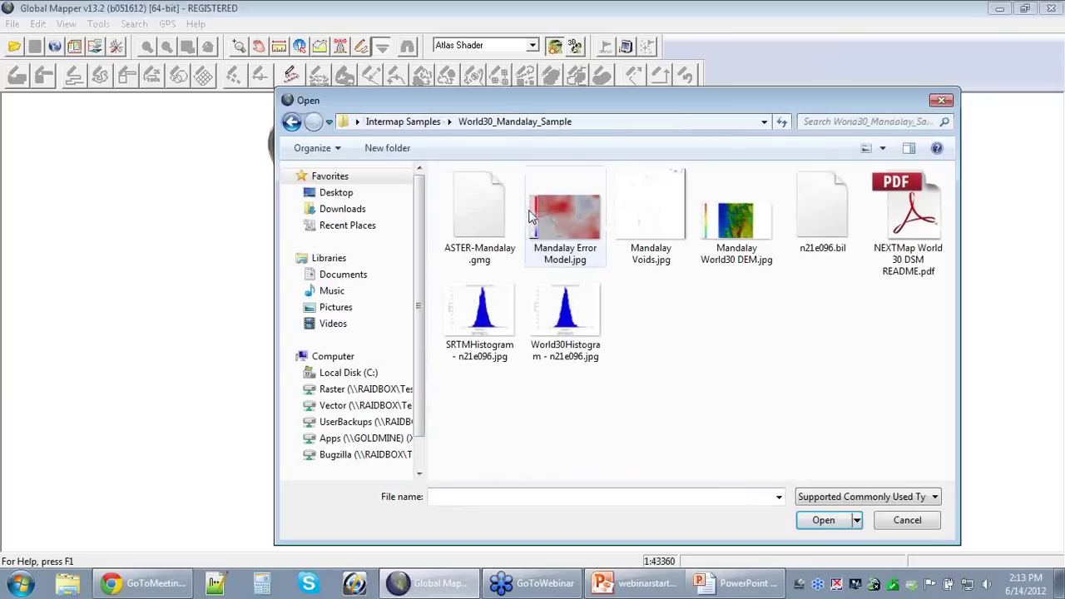
left_click(834, 201)
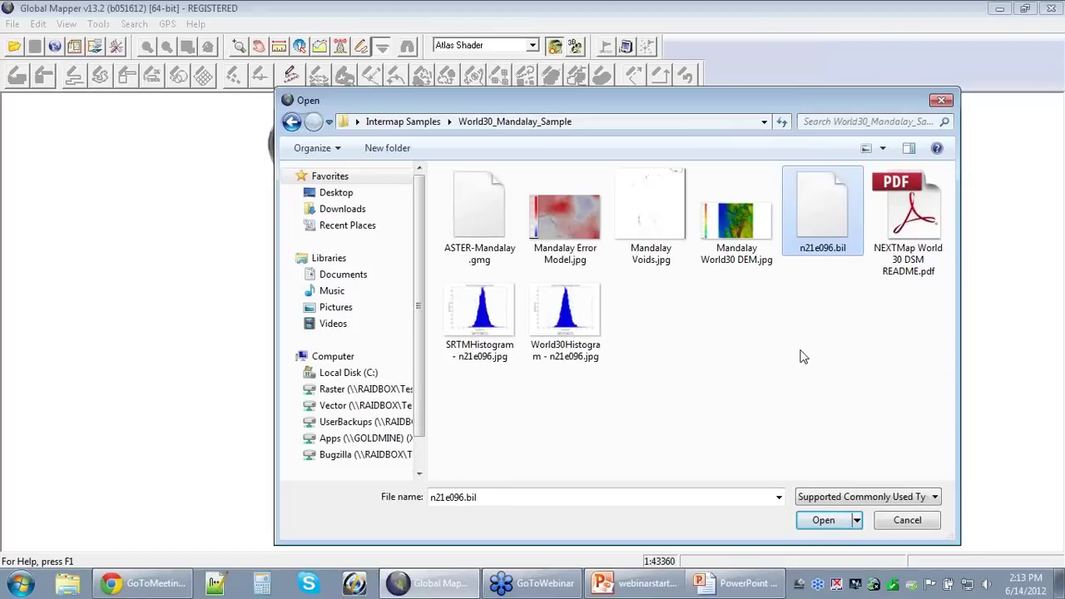
left_click(830, 521)
left_click(505, 430)
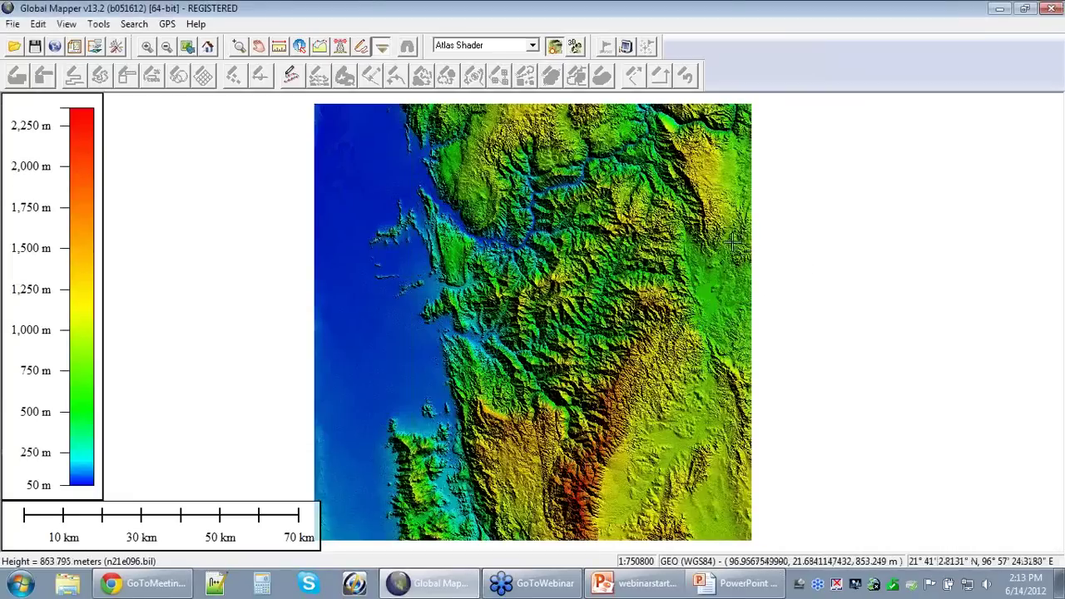
Step: Add the ASTER-Mandalay.gmg elevation file from the same sample folder to the map
left_click(17, 47)
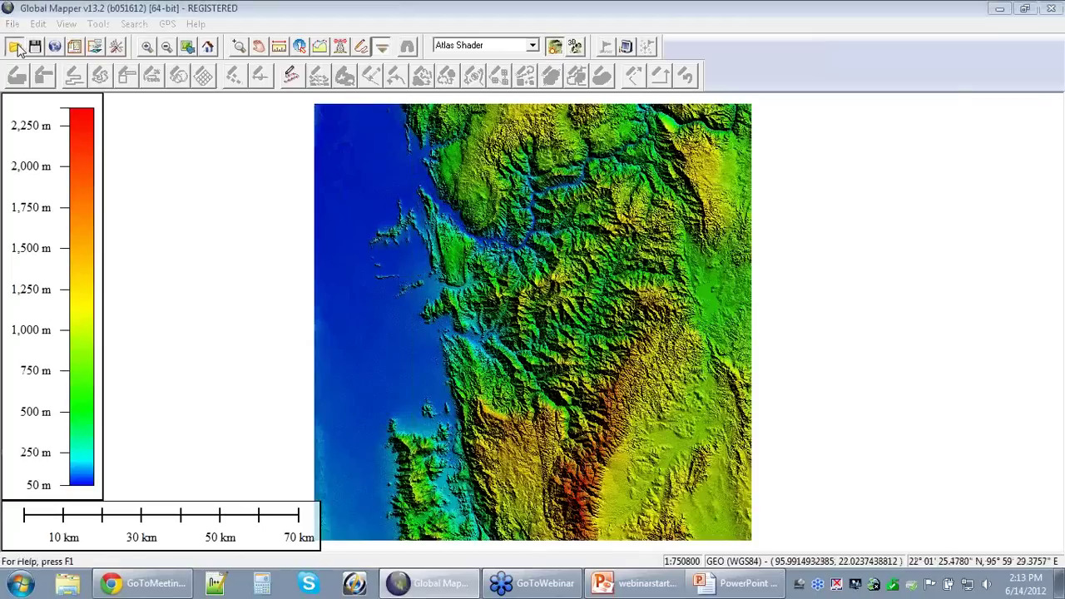
left_click(486, 208)
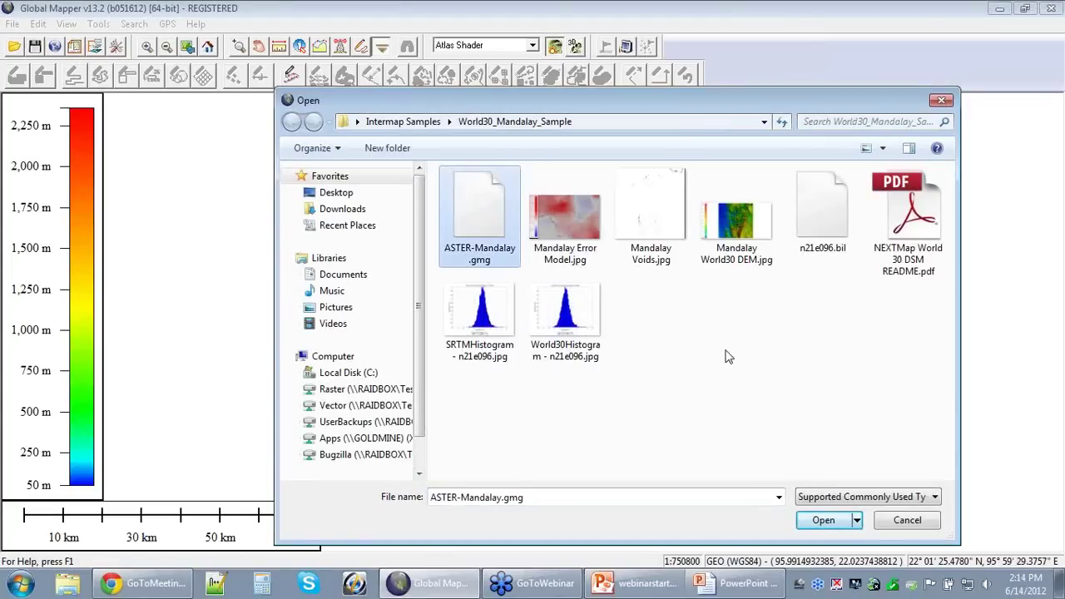
left_click(828, 518)
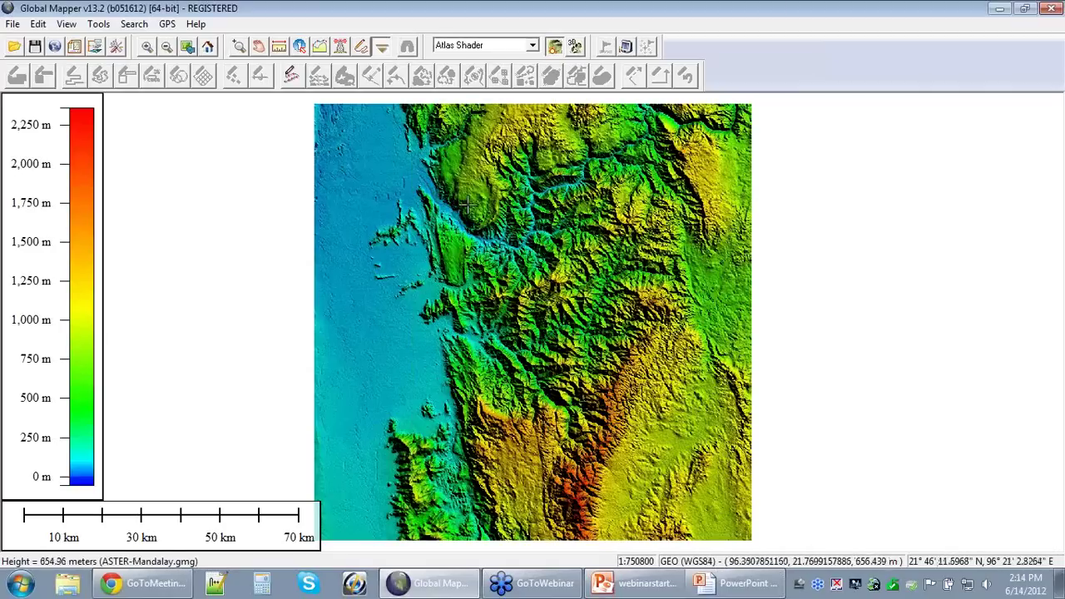
Step: Zoom to the river valley in the upper-central terrain and set ASTER-Mandalay.gmg as the layer to swipe for comparison
left_click(239, 46)
left_click_drag(401, 177, 618, 356)
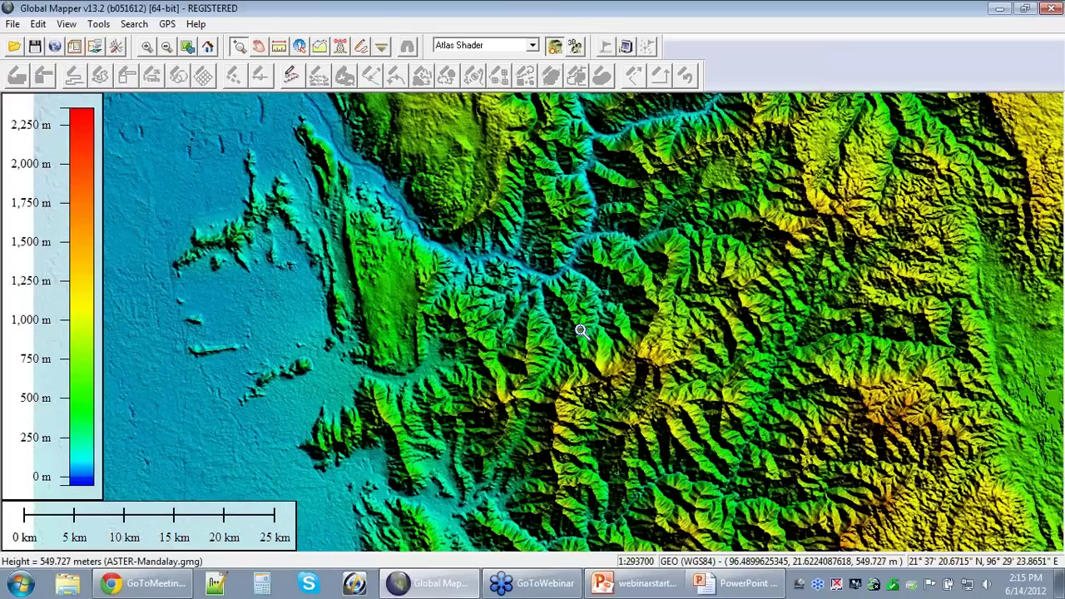
left_click(385, 47)
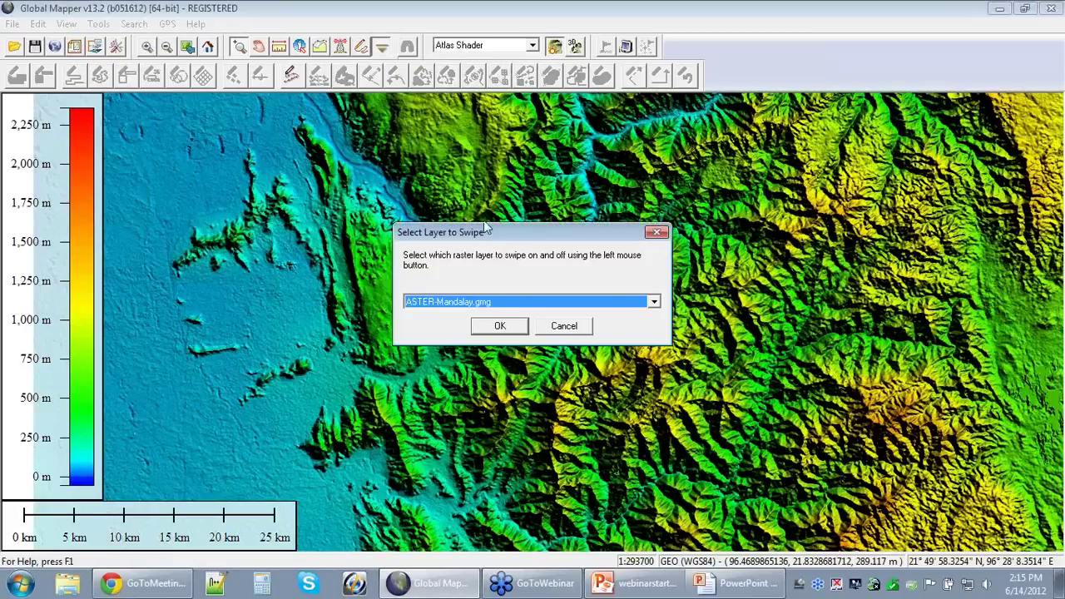
left_click(499, 326)
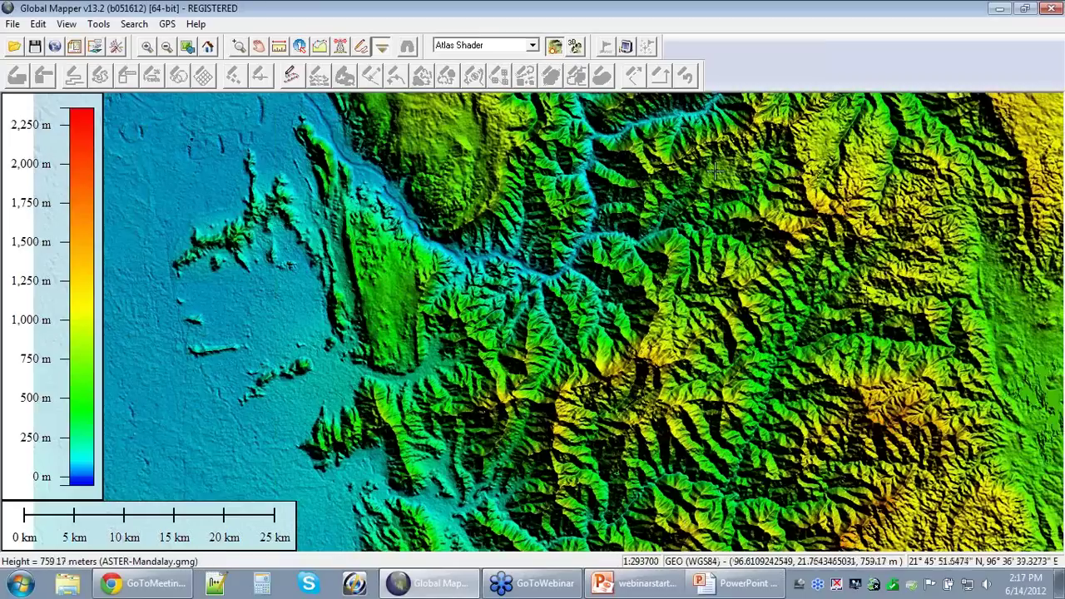
Step: Zoom closer to the river valley and swipe the ASTER-Mandalay.gmg layer back and forth to compare it with the terrain underneath
left_click(239, 45)
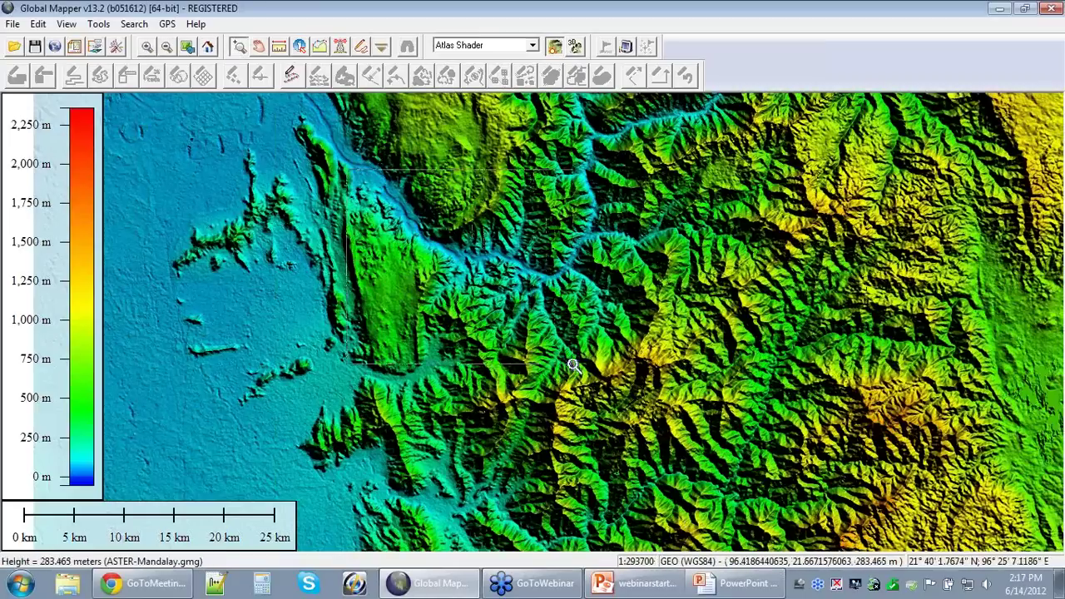
left_click(637, 391)
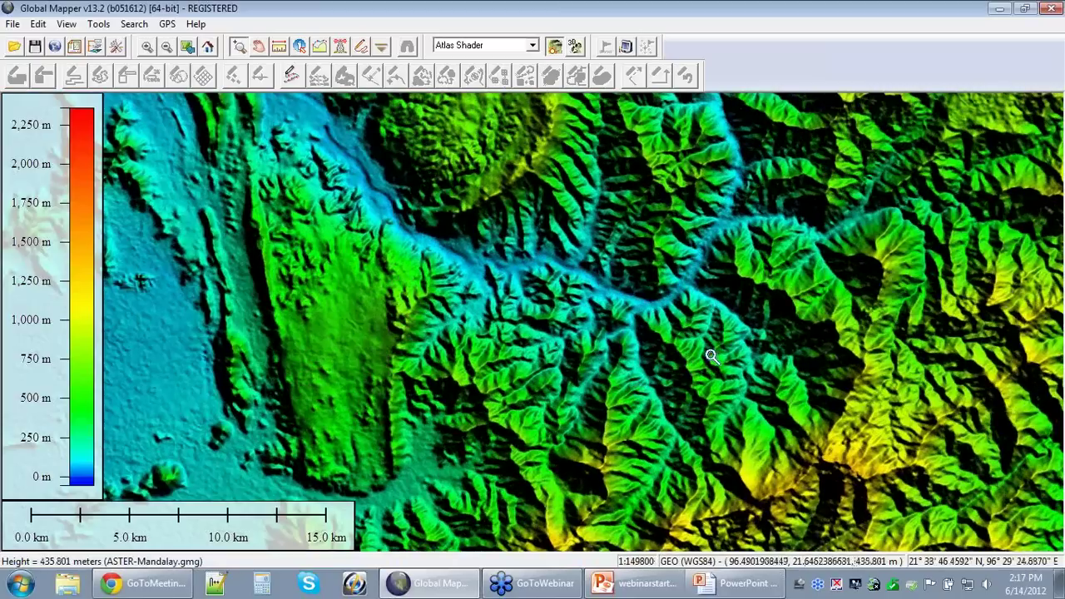
left_click(381, 48)
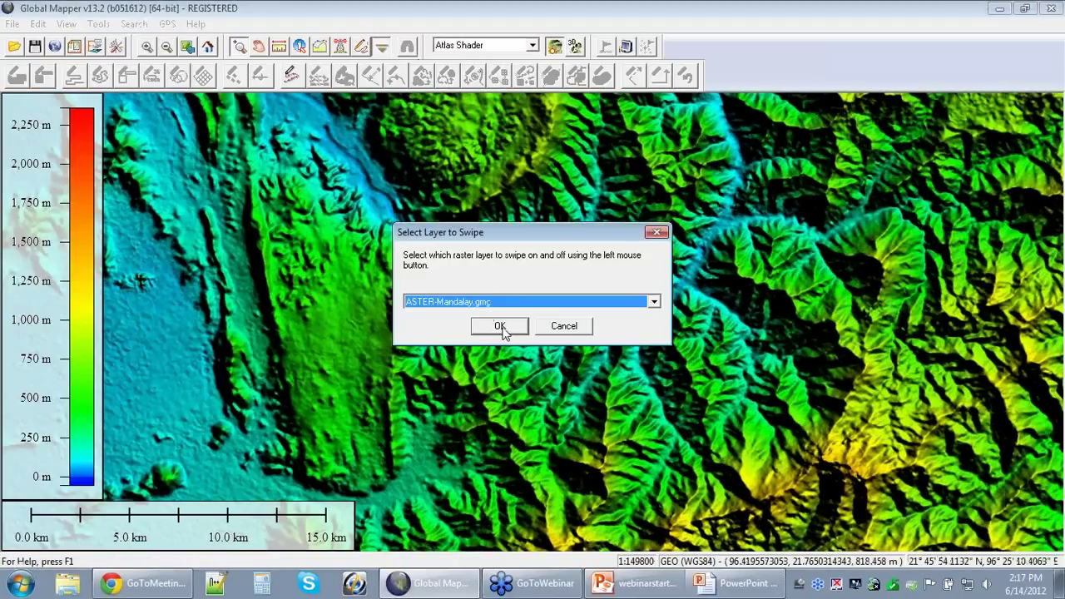
left_click(499, 326)
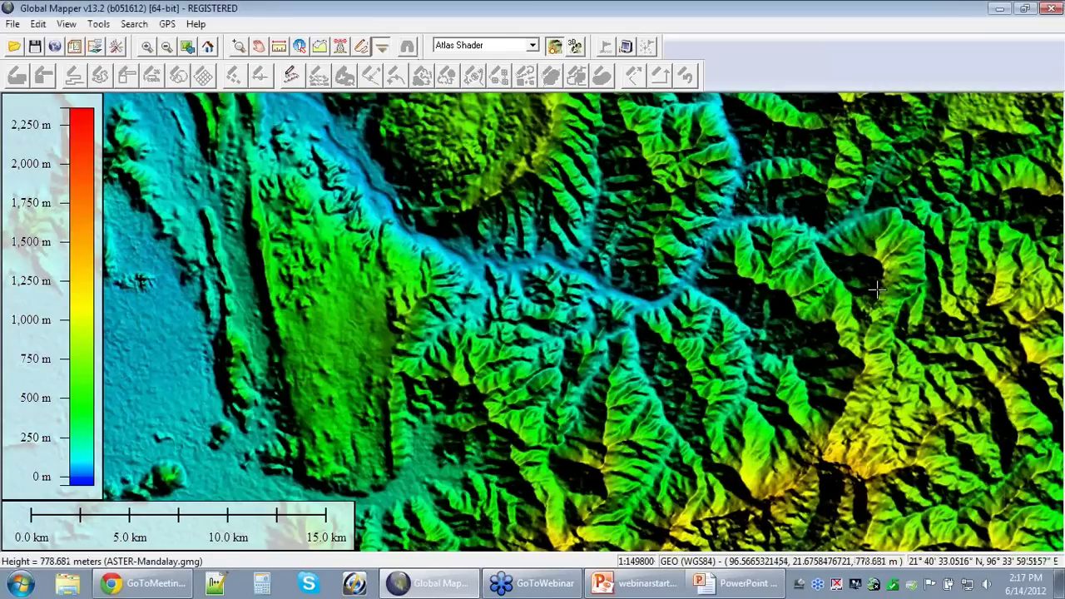
left_click_drag(878, 289, 344, 290)
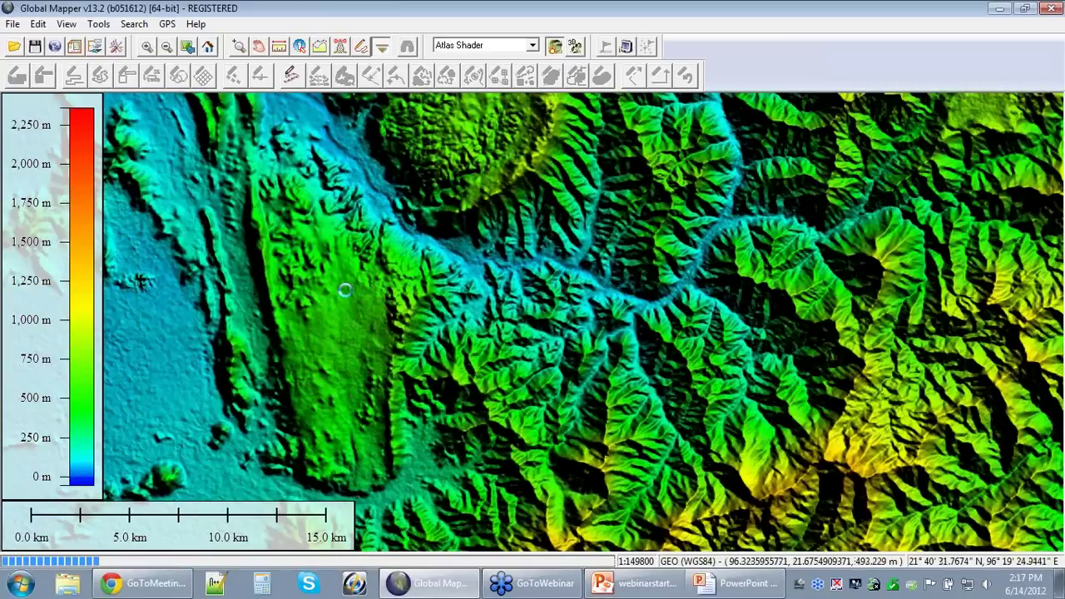
left_click_drag(342, 289, 940, 292)
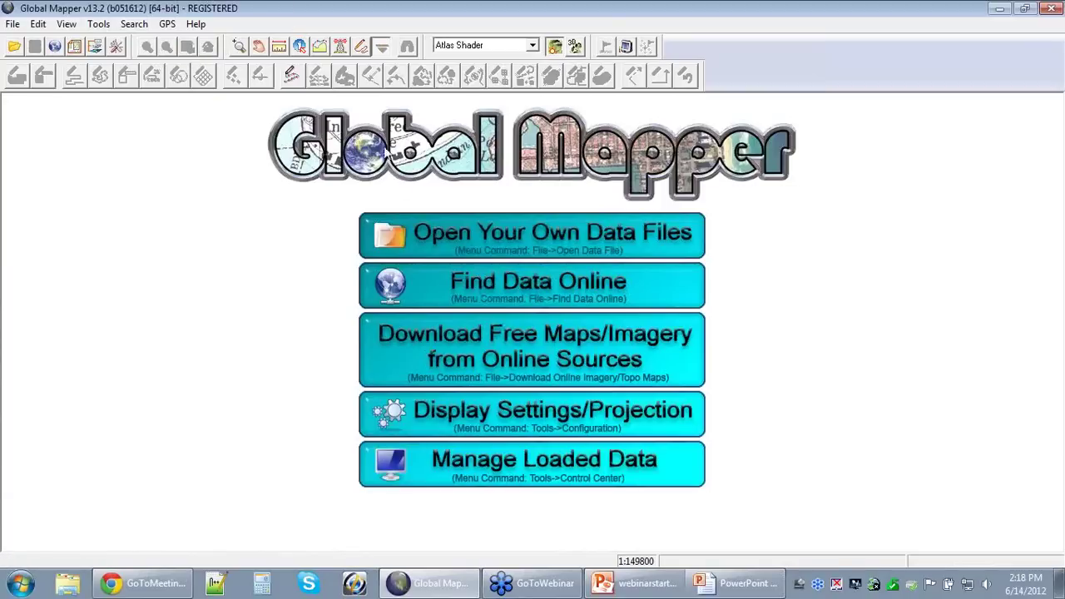
Step: Load Intermap_Barnett_Shale_TX_DTM_UTM.gmg and Intermap_Barnett_Shale_TX_DSM_UTM.gmg together from the Barnett Shale sample folder
left_click(515, 231)
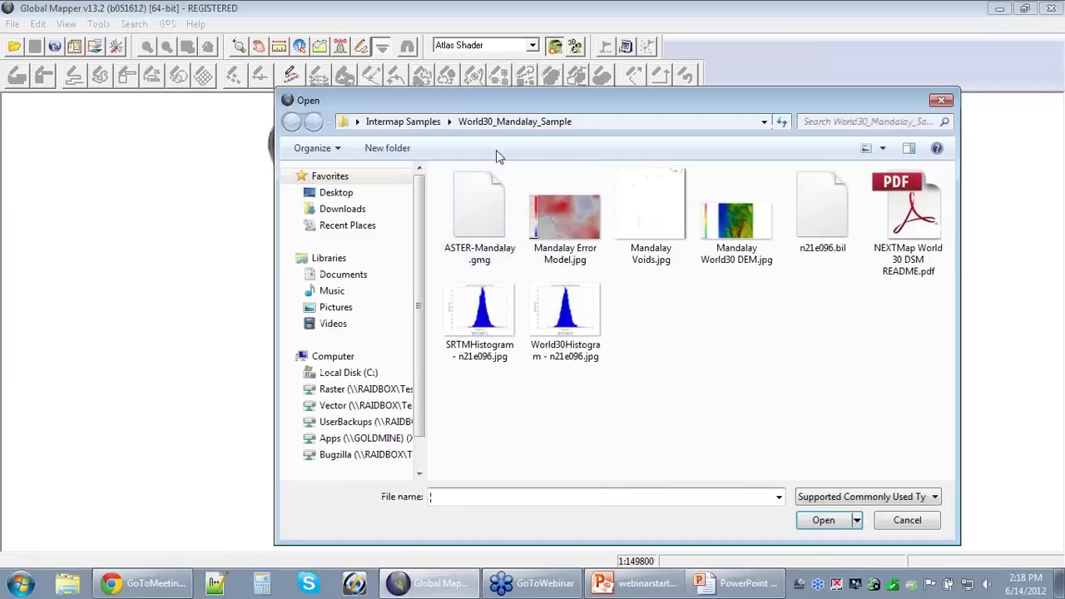
left_click(415, 125)
double_click(491, 196)
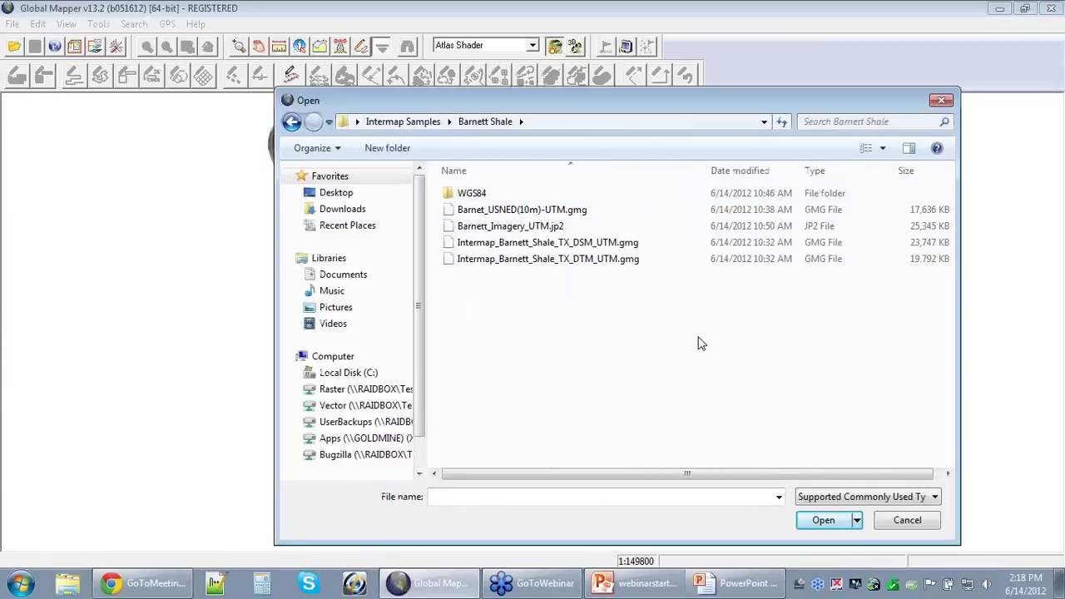
left_click(584, 261)
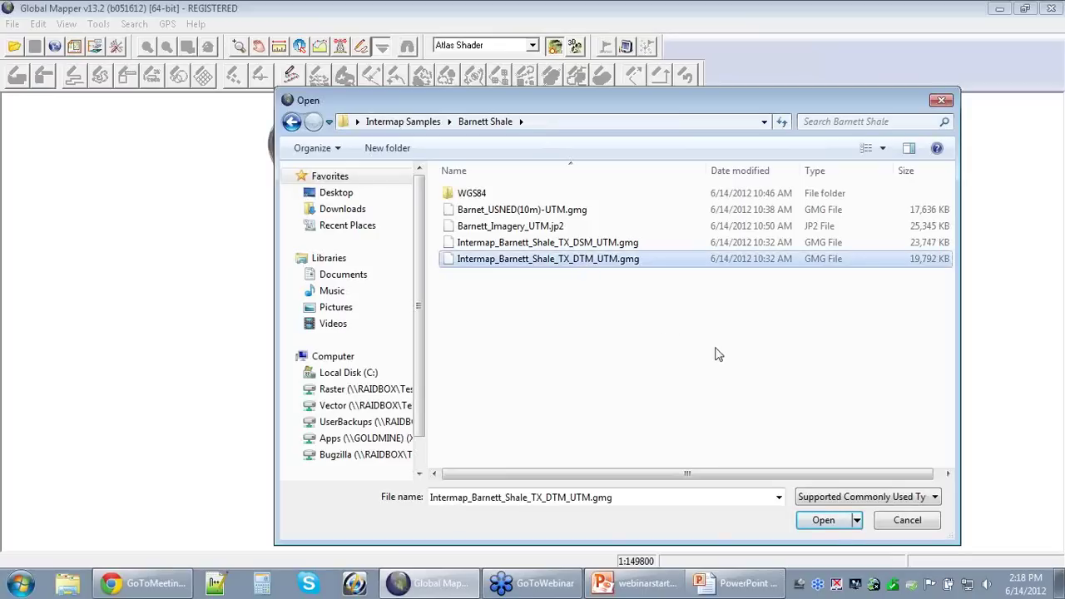
left_click(604, 249, "ctrl")
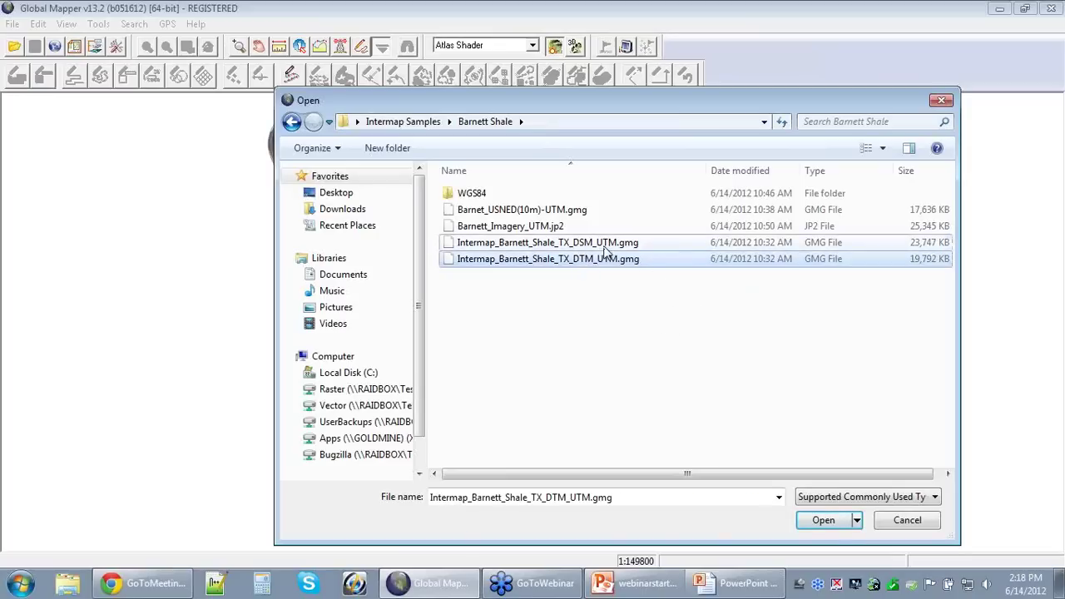
left_click(823, 520)
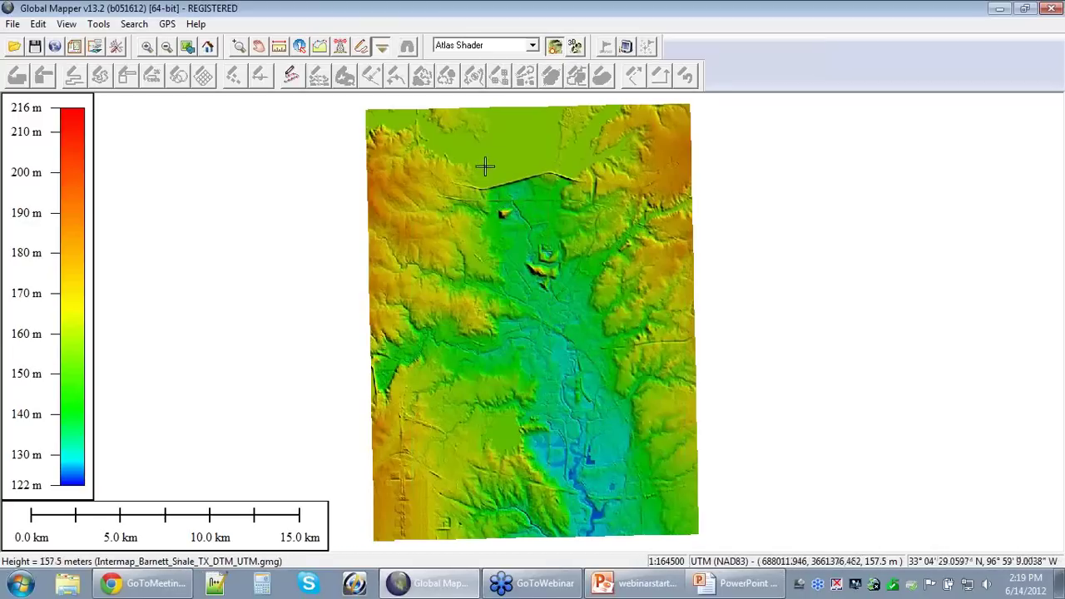
Step: Move the Intermap_Barnett_Shale_TX_DSM_UTM.gmg overlay one place down, below the DTM overlay in the layer order
left_click(96, 48)
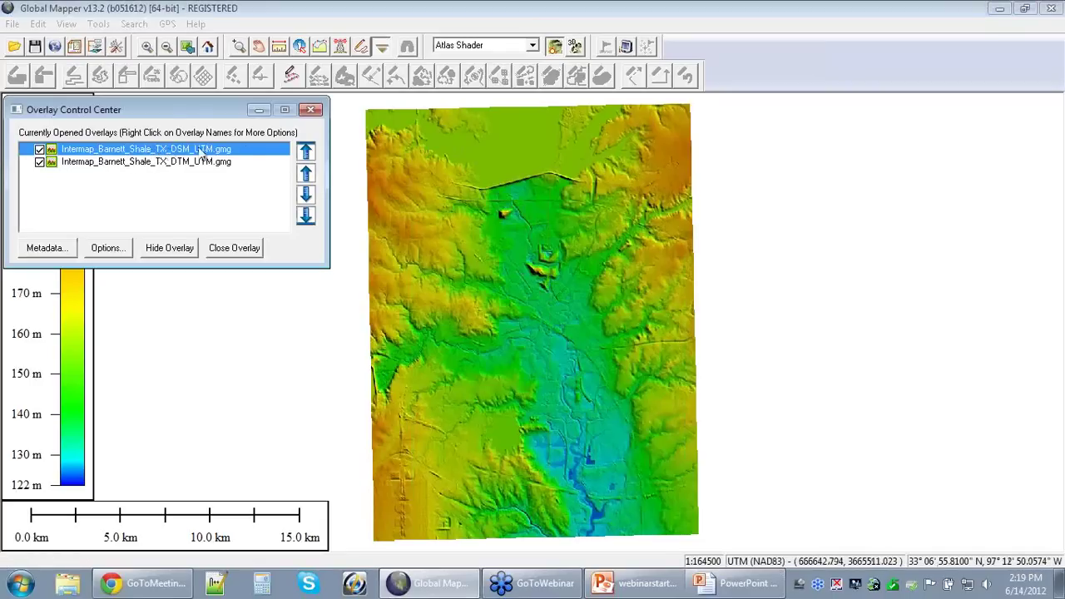
left_click(306, 195)
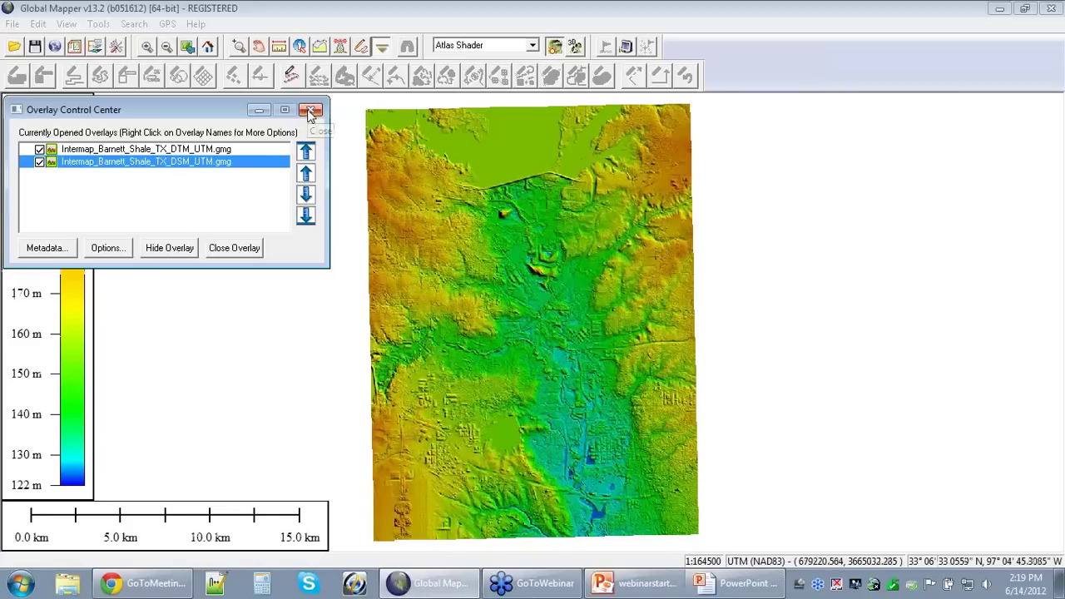
Step: Zoom to the mounds in the upper-central terrain and load Barnett_Imagery_UTM.jp2 from the Barnett Shale sample folder
left_click(239, 47)
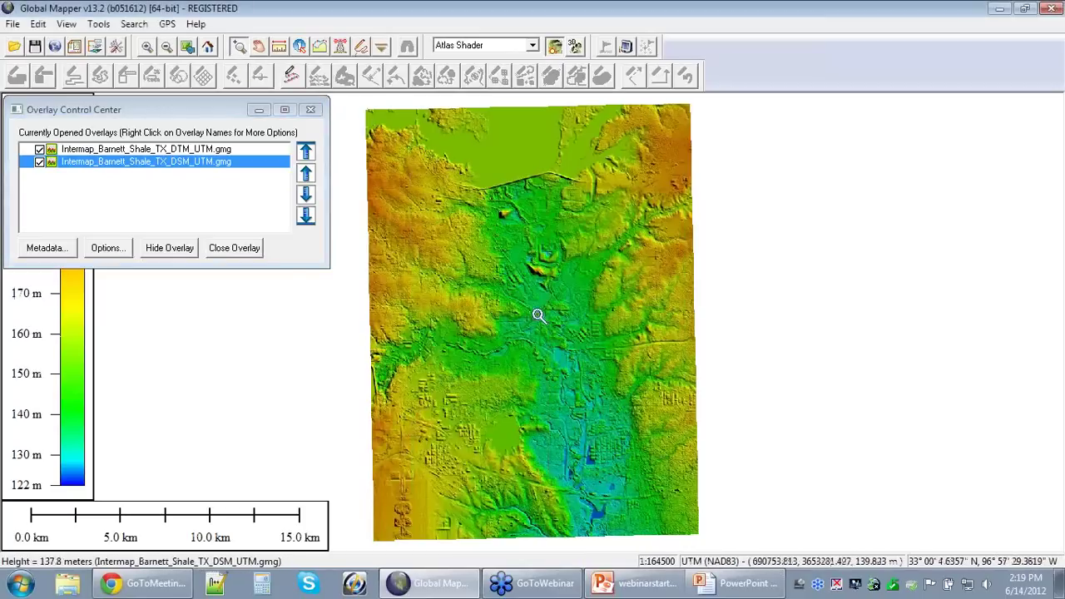
left_click(577, 297)
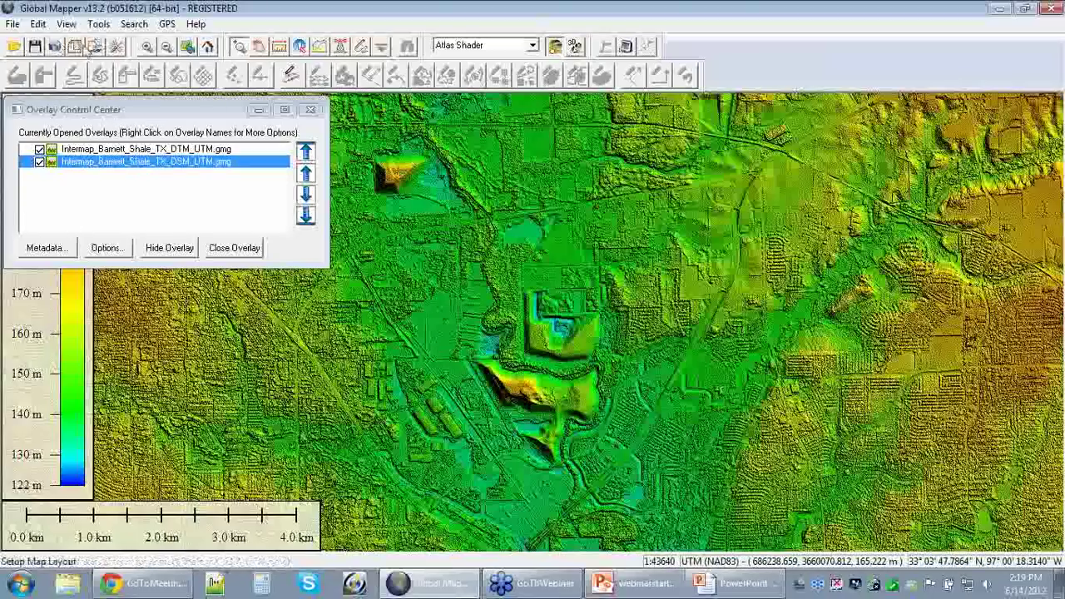
left_click(14, 47)
left_click(517, 229)
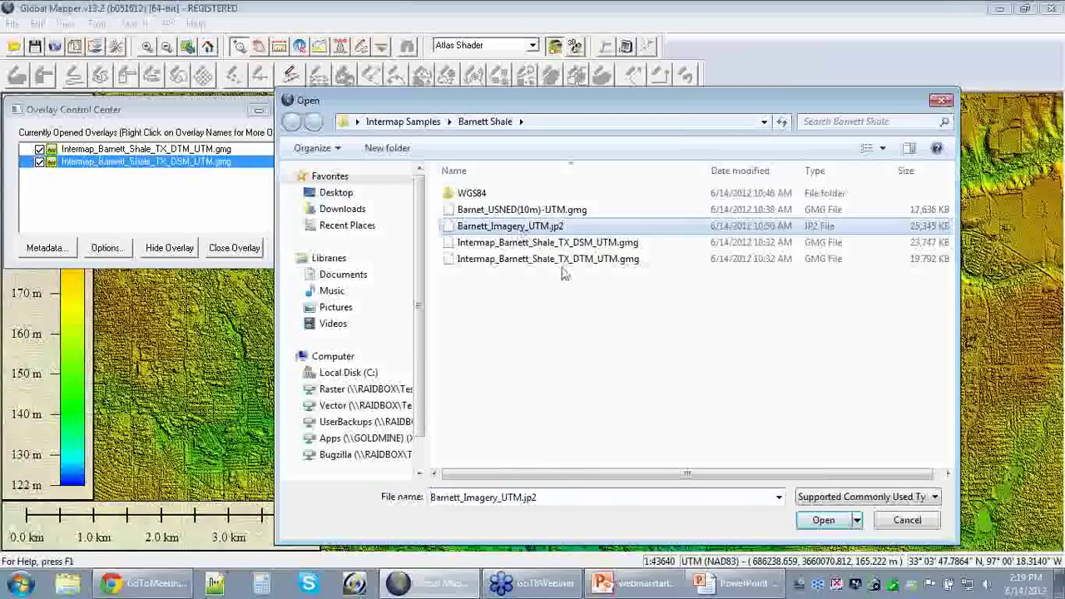
left_click(824, 521)
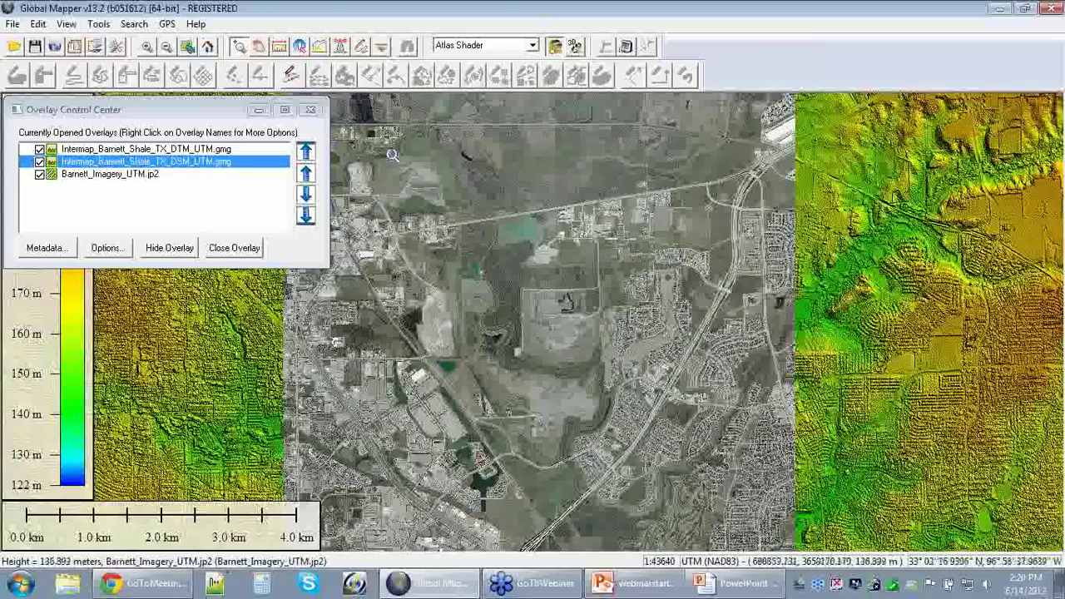
Step: Swipe the Barnett imagery layer on and off to compare it with the terrain underneath
left_click(382, 46)
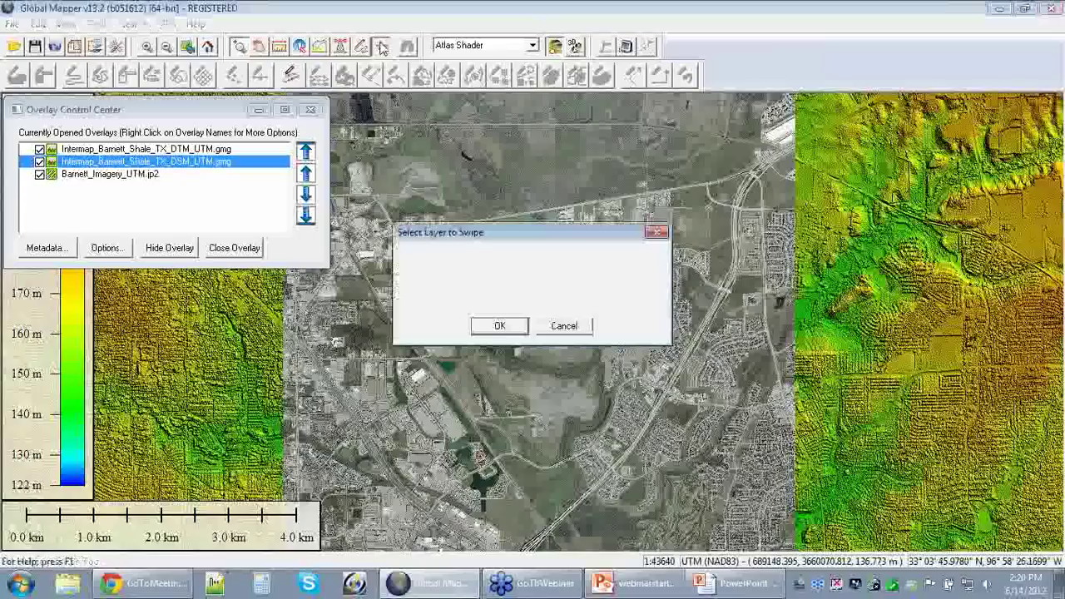
left_click(500, 327)
left_click_drag(782, 316, 795, 341)
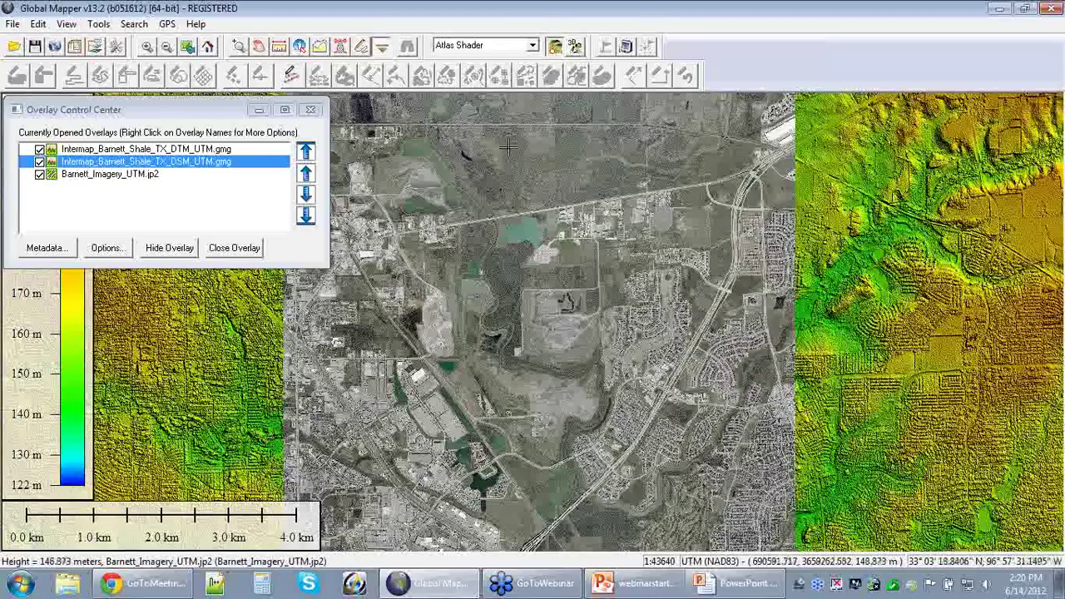
Step: Zoom closer to the mounds and examine the imagery draped over the DSM terrain in a 3D view
left_click(239, 46)
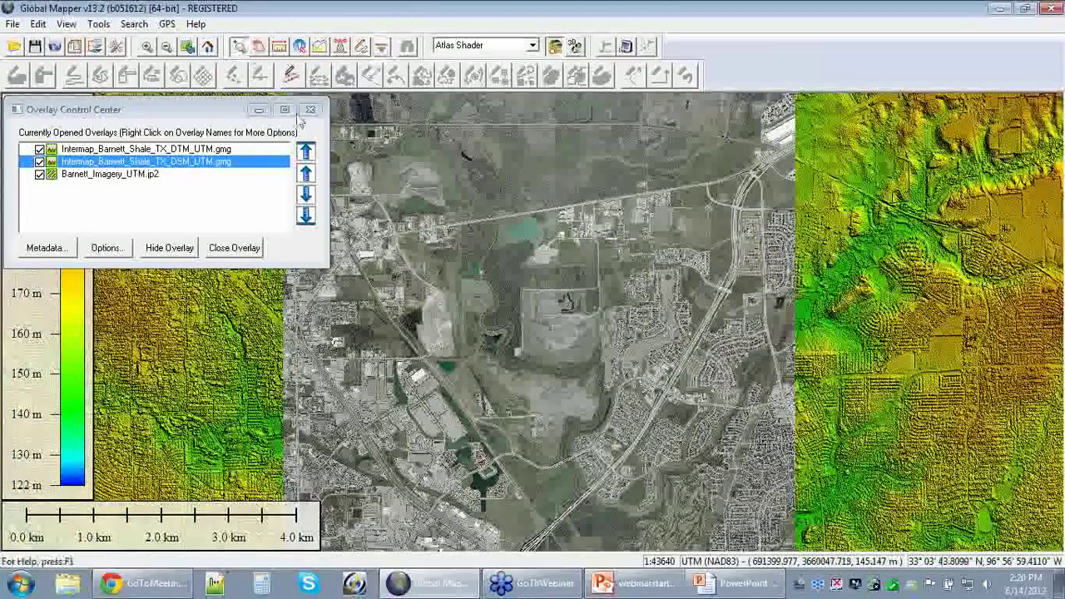
left_click_drag(386, 236, 732, 482)
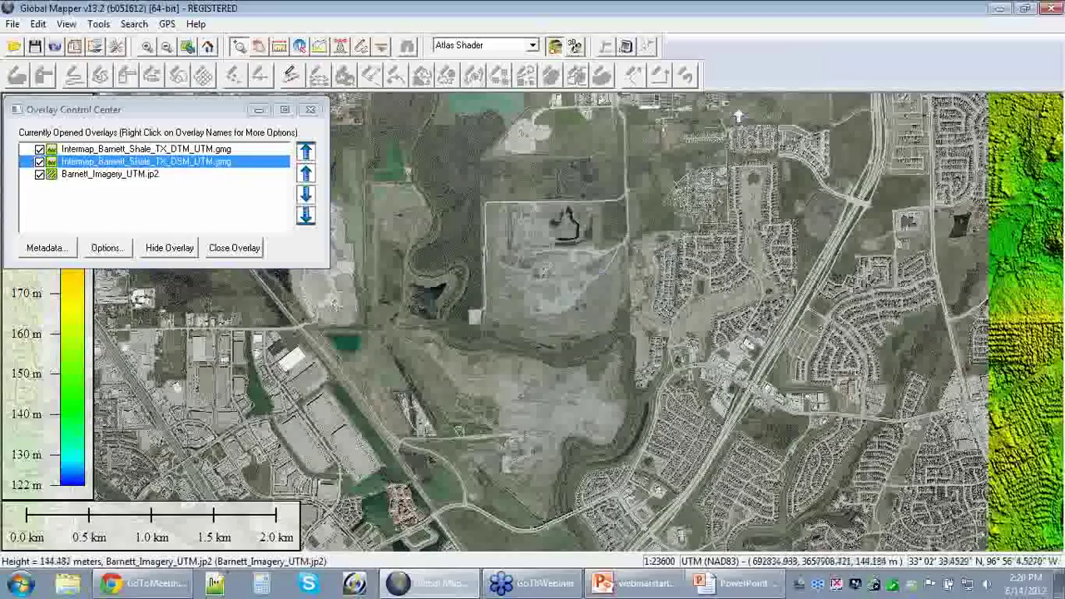
left_click(576, 48)
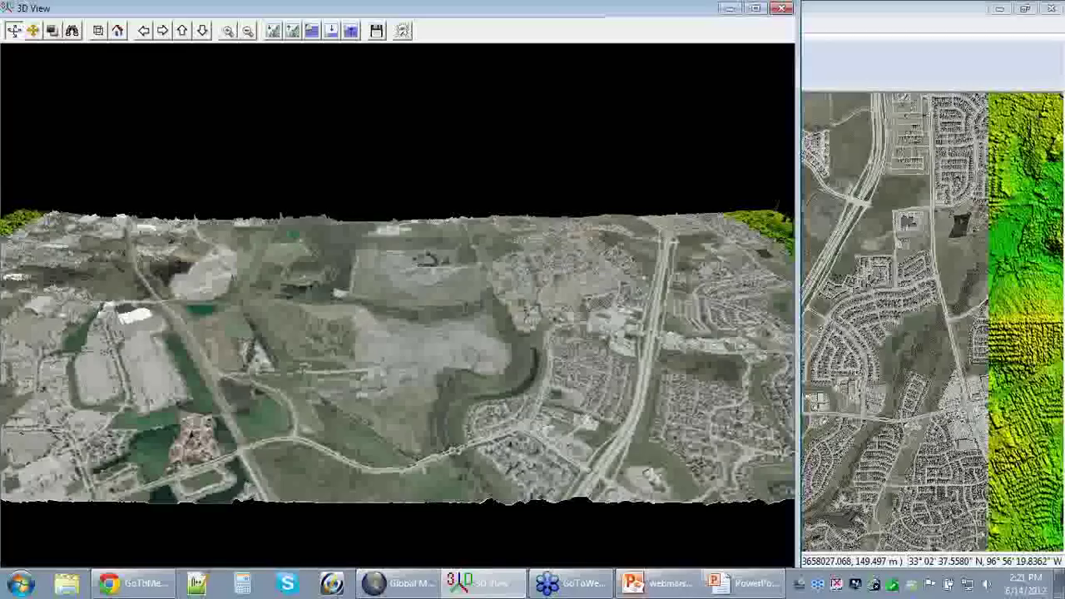
scroll(403, 370, "up", 3)
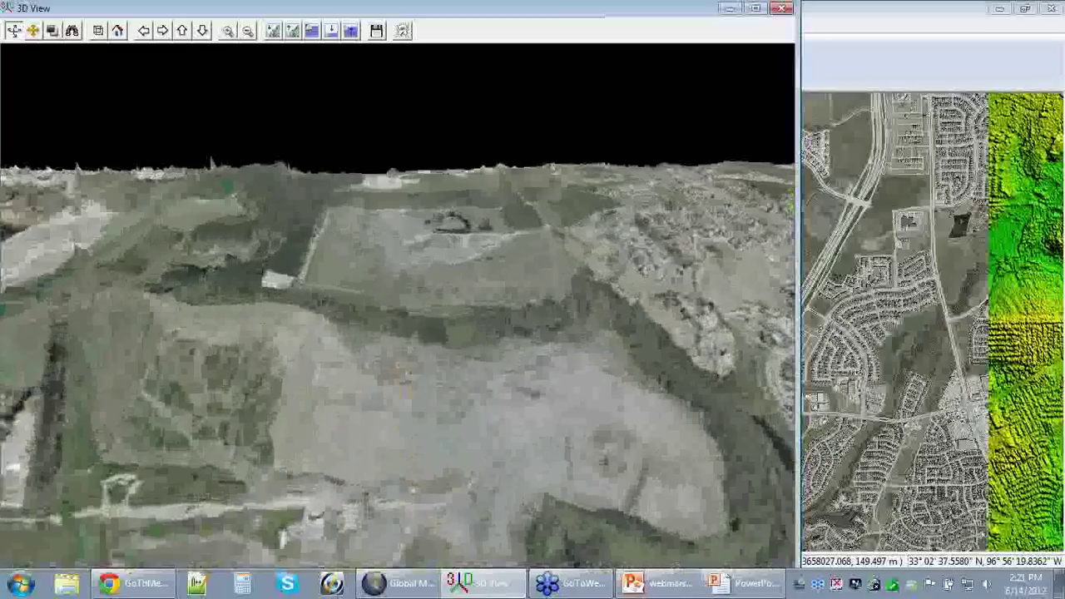
left_click_drag(617, 387, 453, 453)
left_click_drag(545, 445, 463, 379)
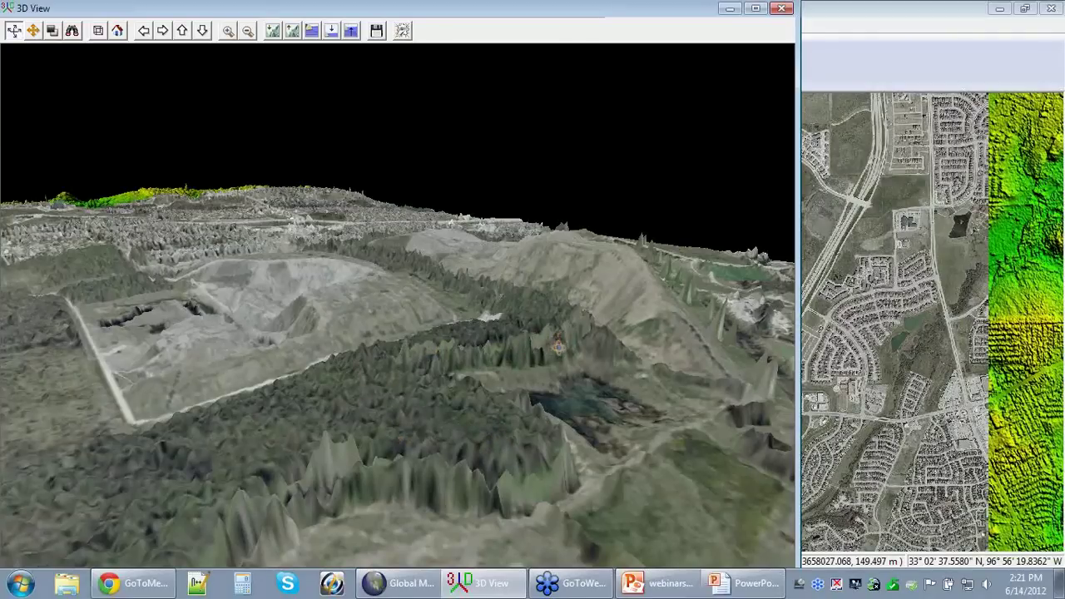
Step: Check the 3D view's vertical exaggeration setting, examine the DSM mounds from other angles and close the 3D view
left_click(403, 31)
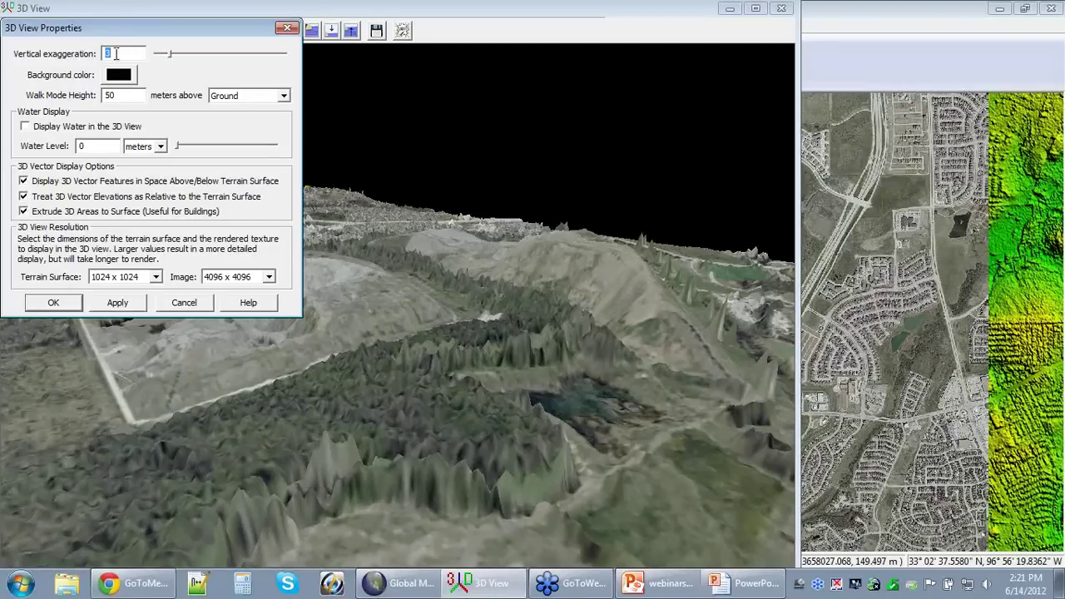
left_click(287, 29)
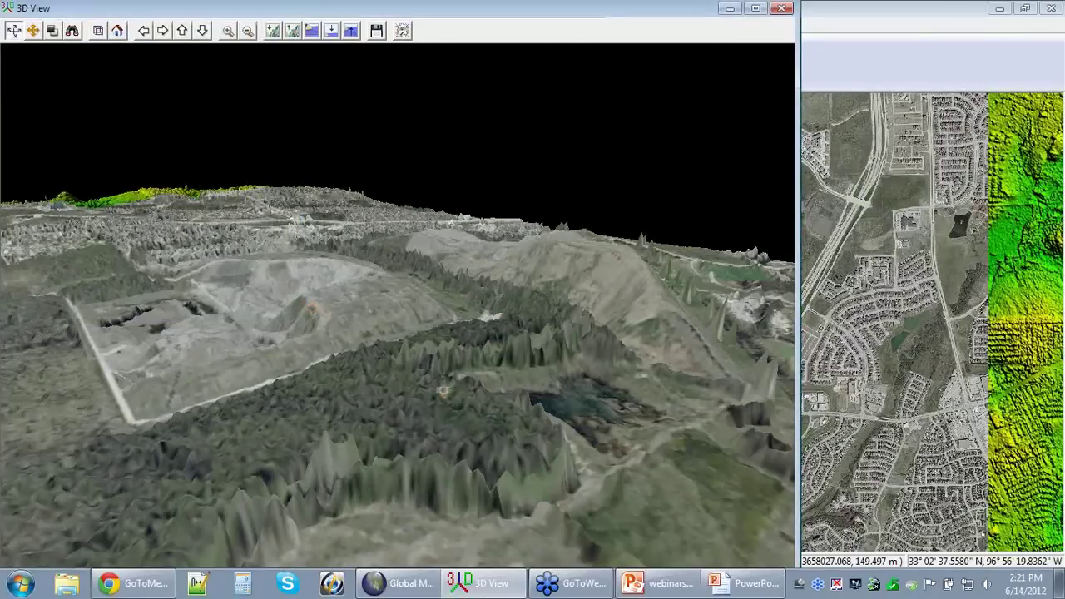
left_click_drag(639, 411, 322, 419)
left_click_drag(209, 428, 505, 356)
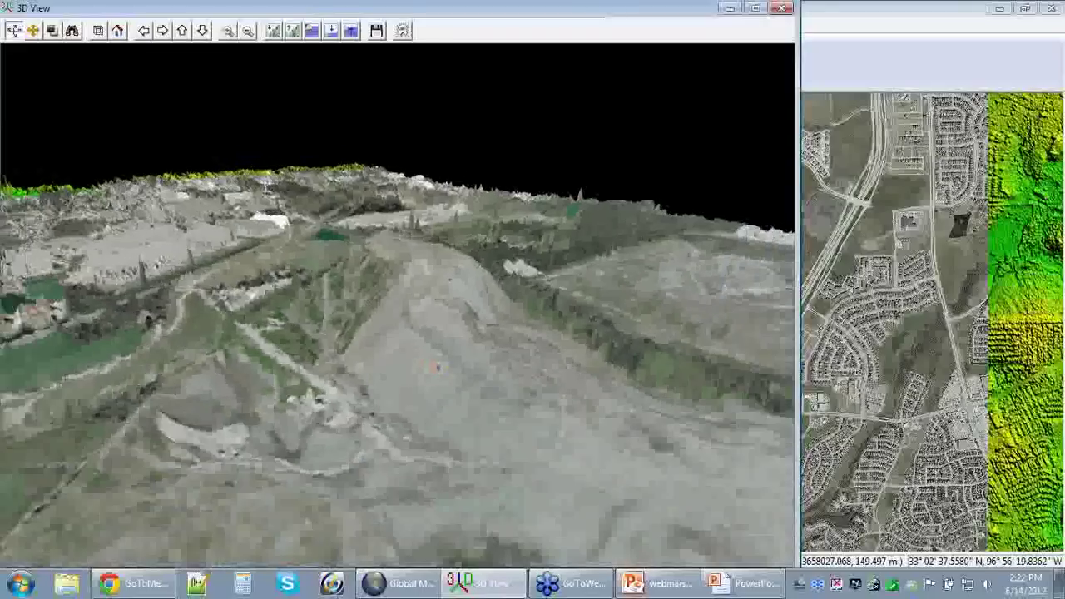
left_click_drag(554, 325, 690, 269)
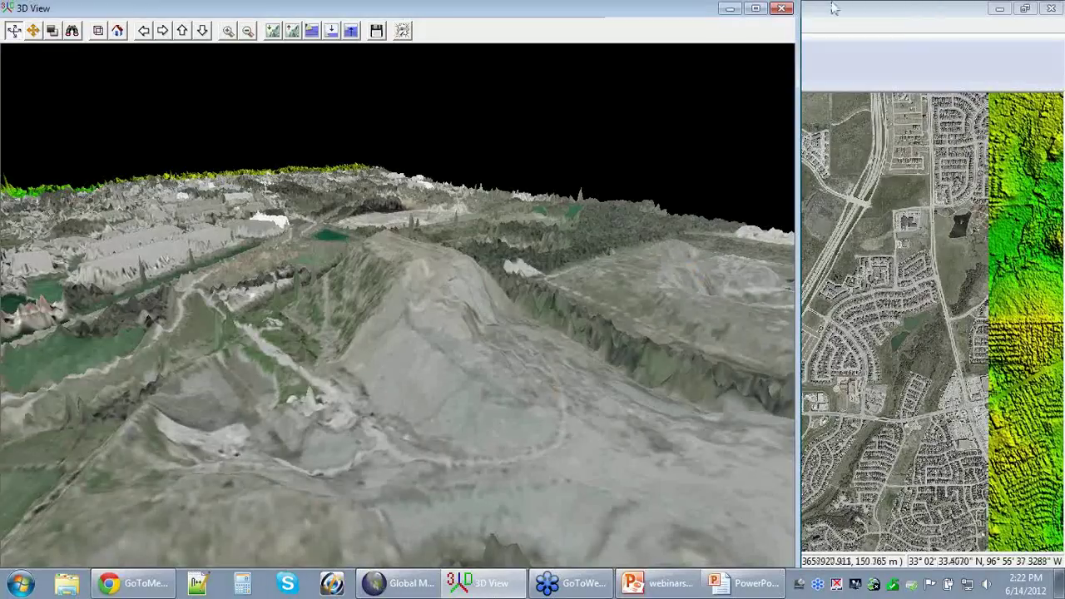
left_click(783, 9)
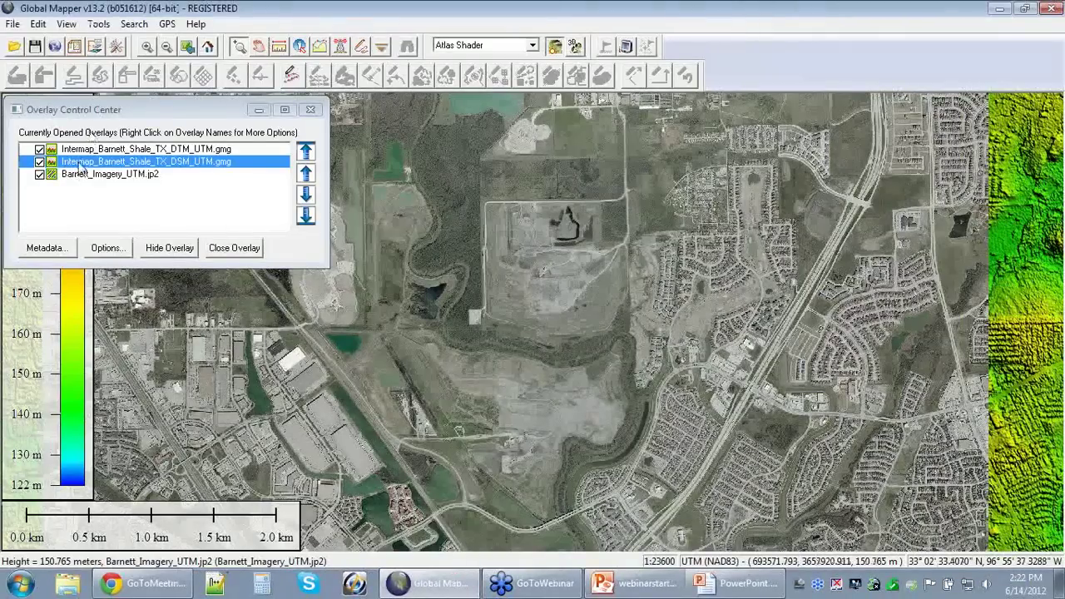
Step: Move the Intermap_Barnett_Shale_TX_DTM_UTM.gmg overlay one place down, below the DSM overlay, and open a maximized 3D view
left_click(132, 150)
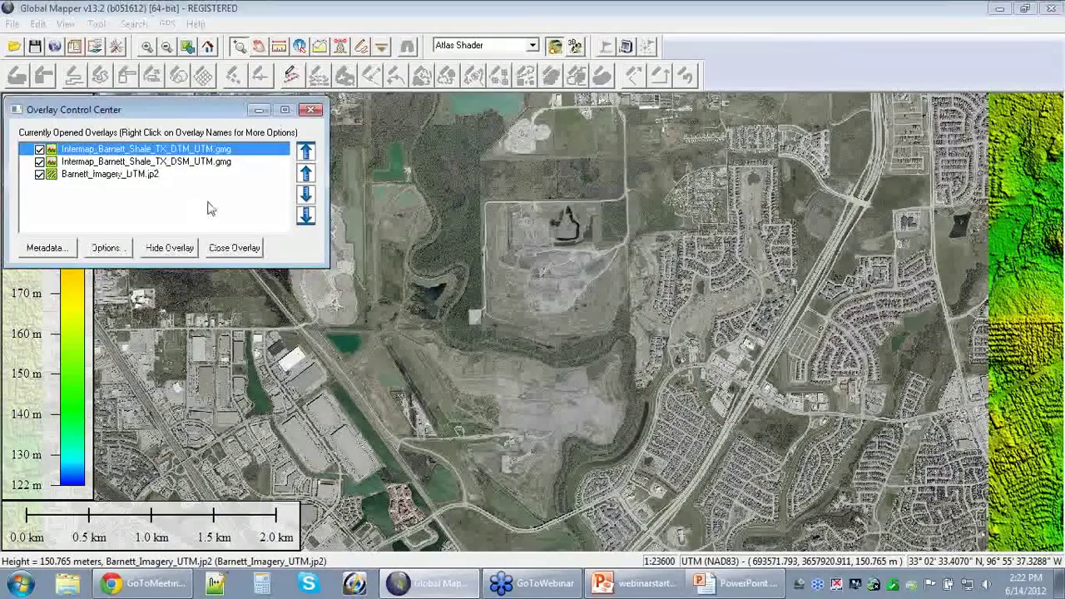
left_click(304, 195)
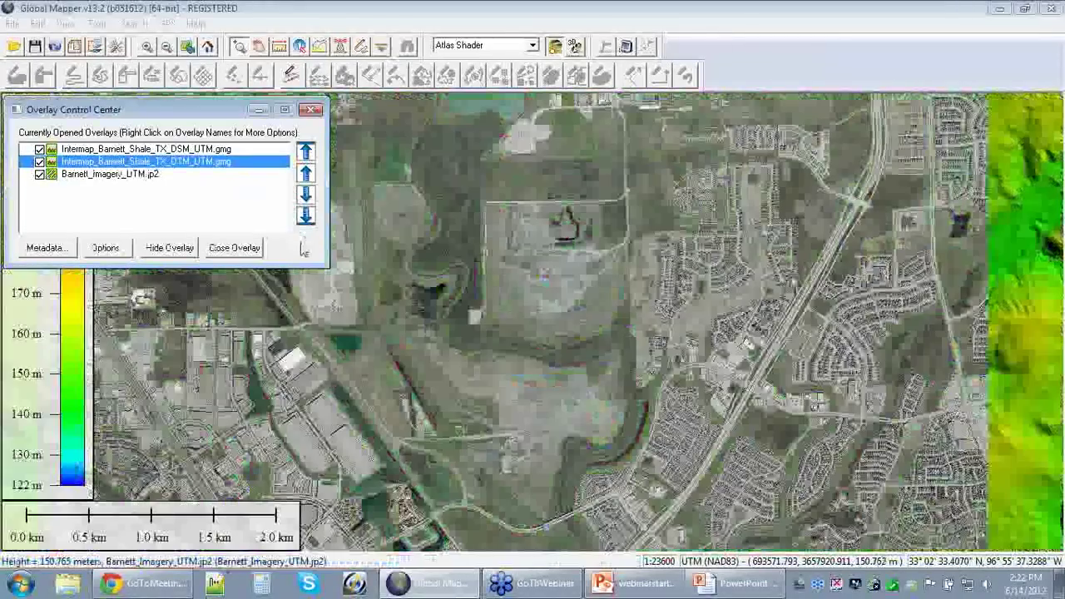
left_click(576, 46)
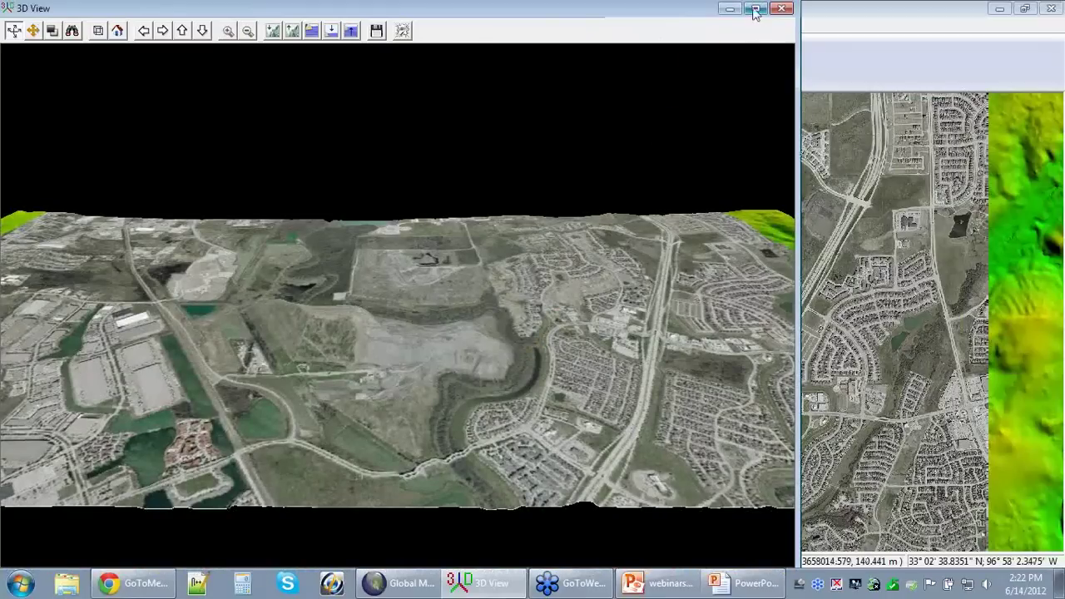
left_click(755, 8)
Step: Examine the mounds, pond and wooded area on the DTM terrain from several angles in 3D and close the 3D view
left_click_drag(556, 335, 614, 329)
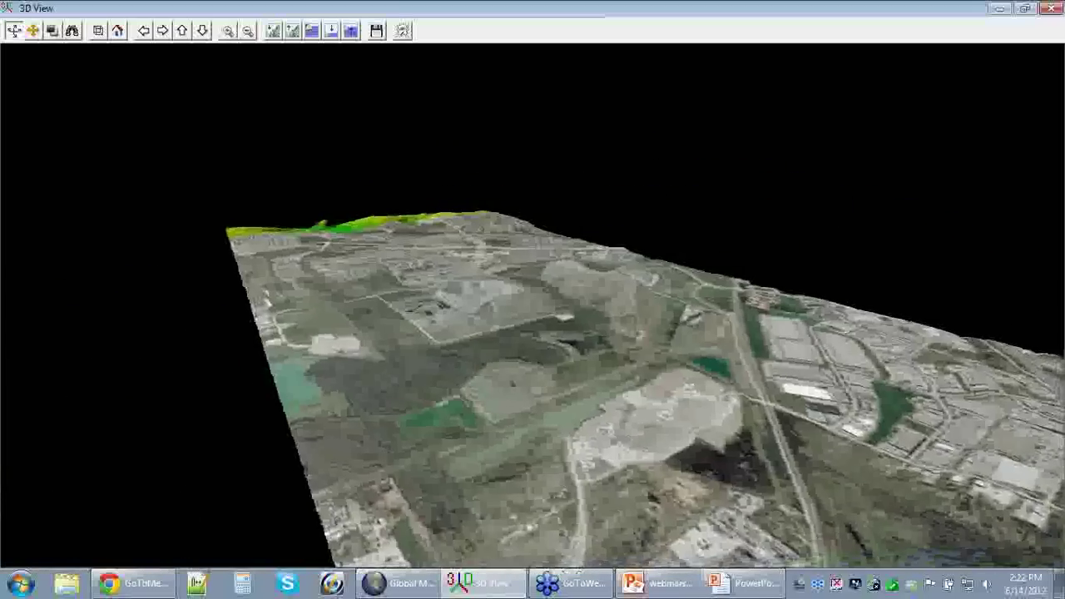
scroll(615, 330, "up", 5)
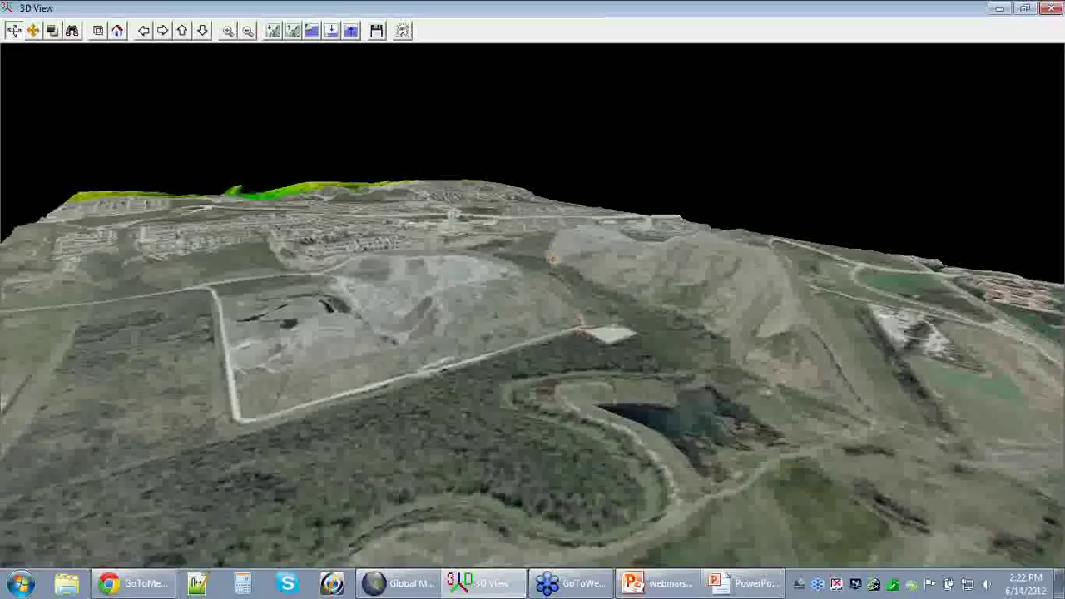
left_click_drag(561, 268, 563, 291)
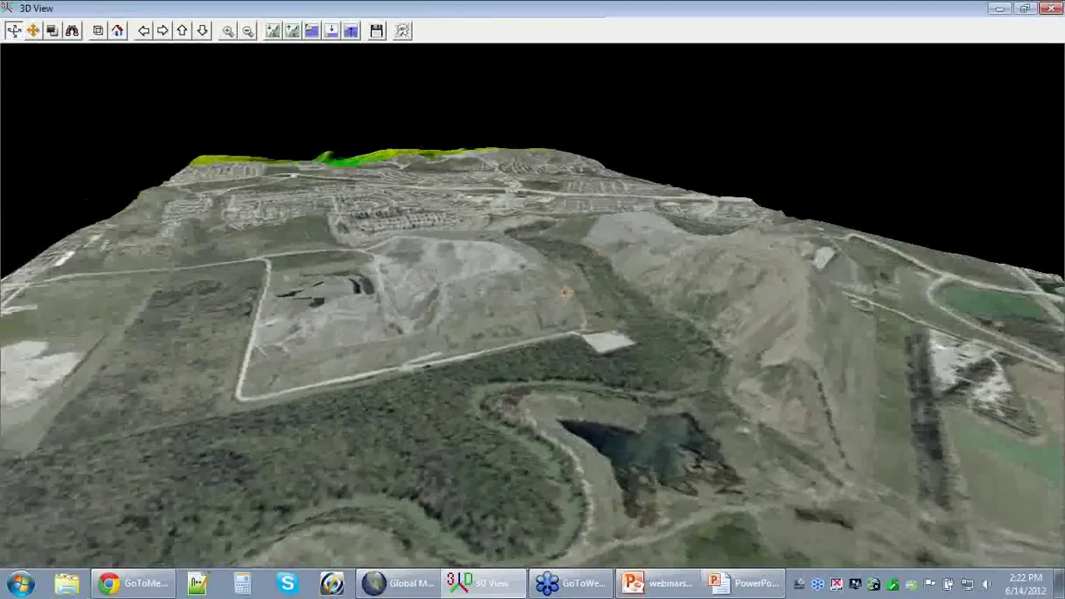
left_click_drag(814, 312, 780, 309)
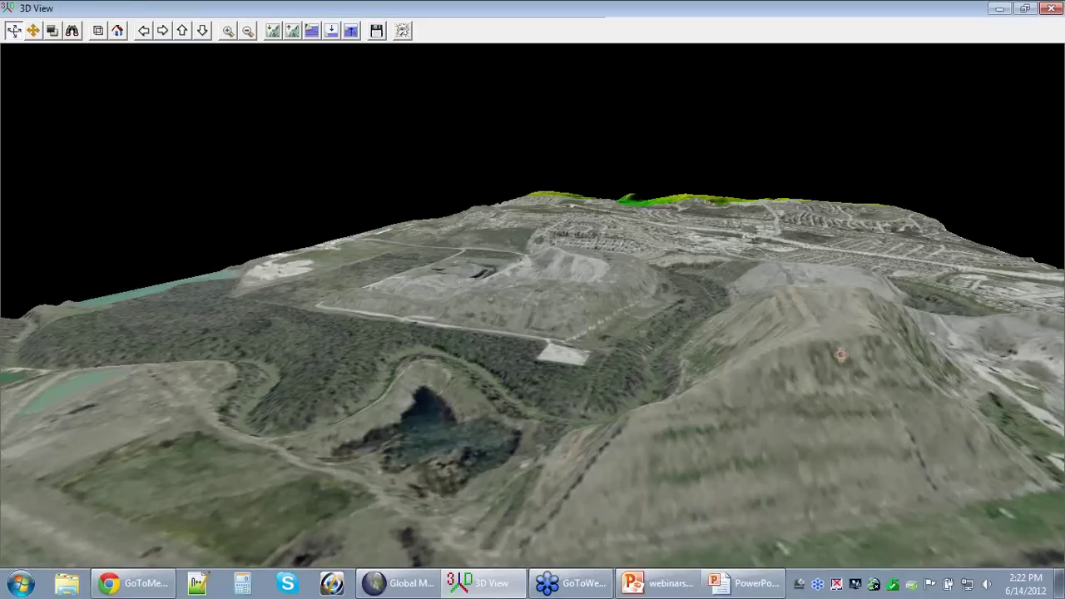
left_click_drag(876, 335, 803, 357)
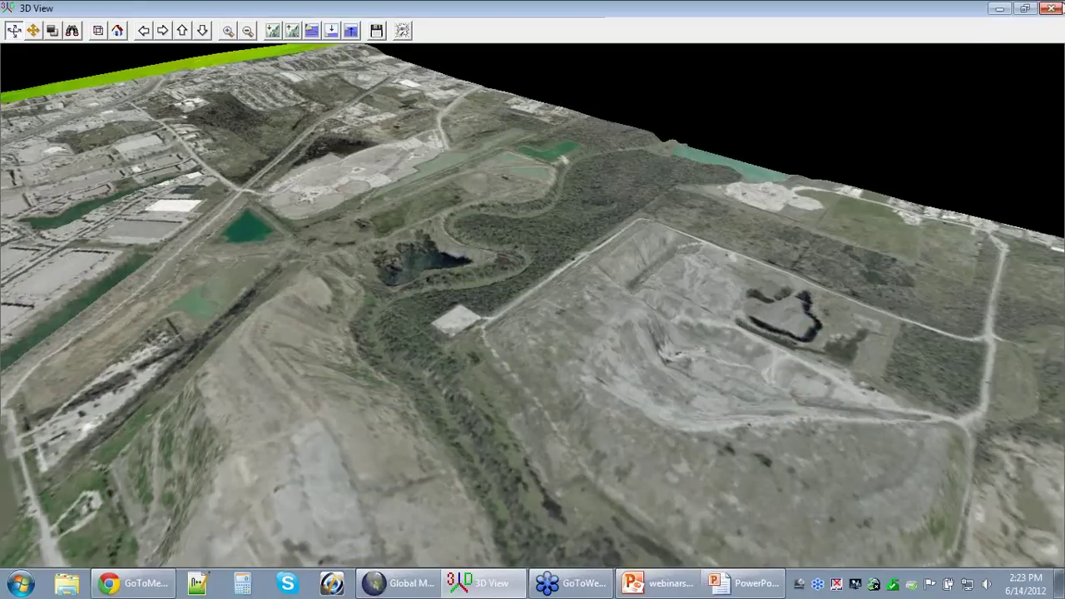
left_click(1051, 10)
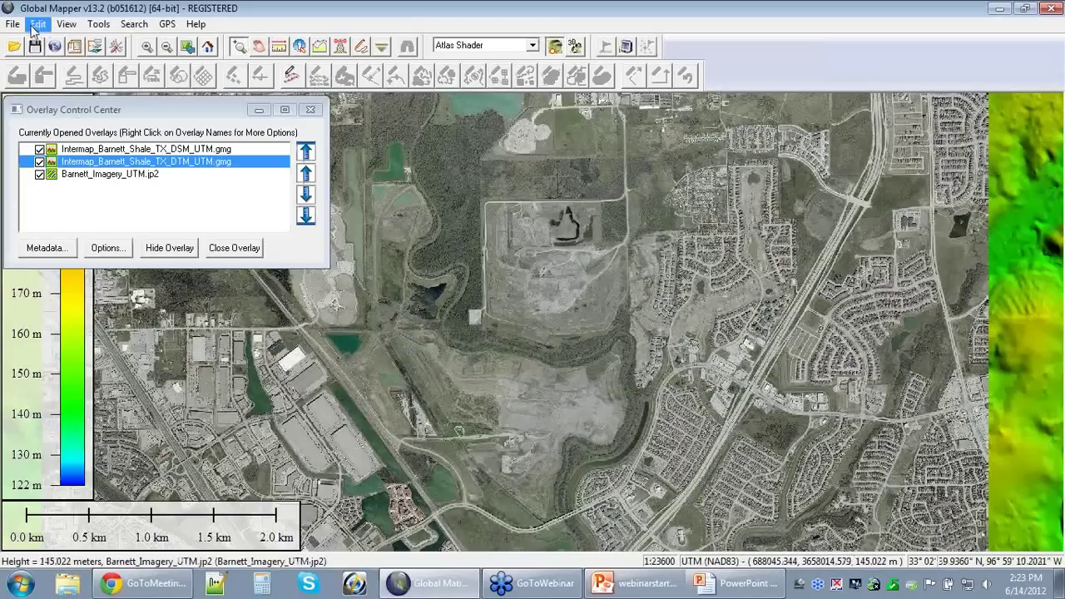
Step: Load Barnet_USNED(10m)-UTM.gmg from the Barnett Shale sample folder
left_click(13, 50)
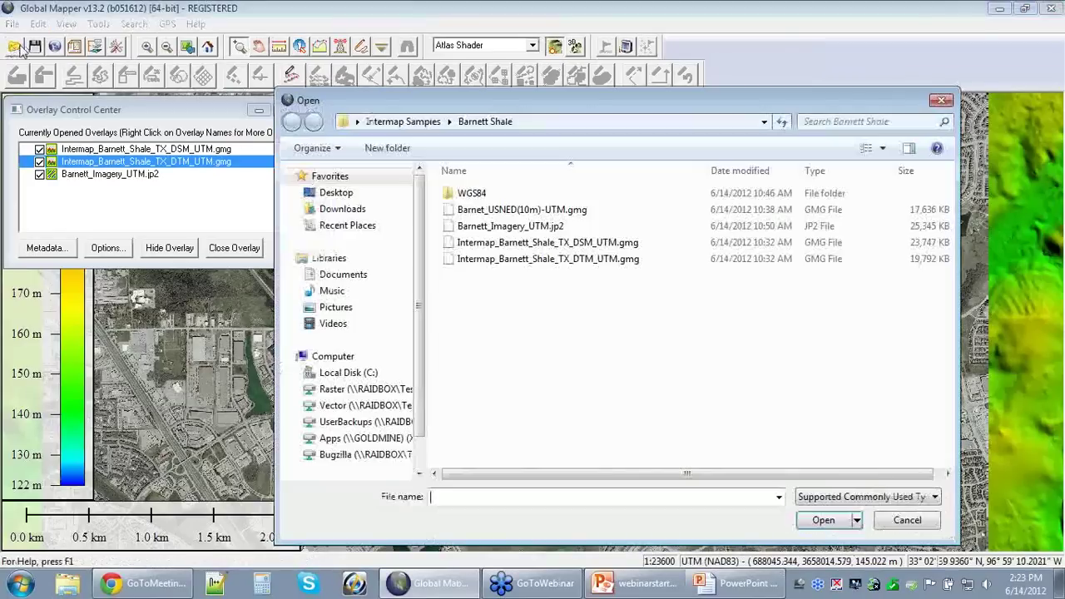
left_click(562, 213)
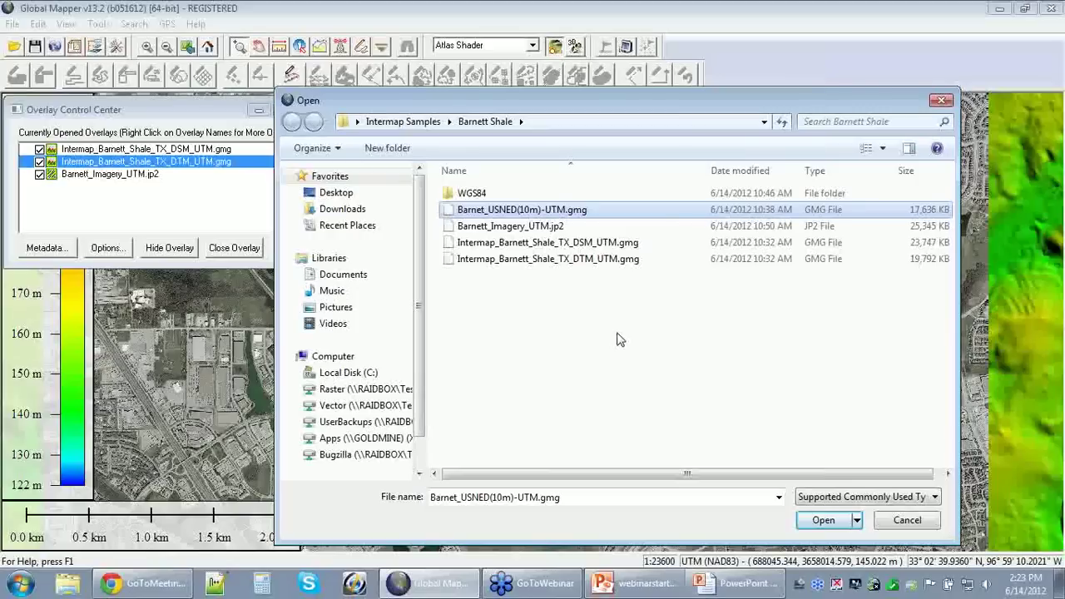
left_click(822, 520)
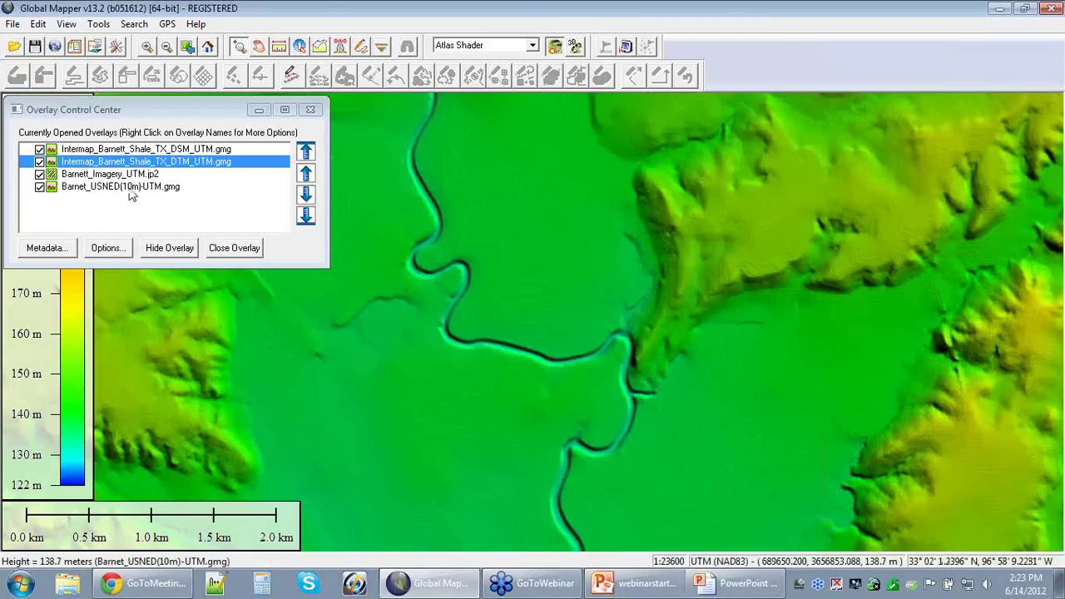
Step: Move the Barnett_Imagery_UTM.jp2 overlay one place down, below the USNED overlay, and hide it
left_click(128, 176)
left_click(304, 194)
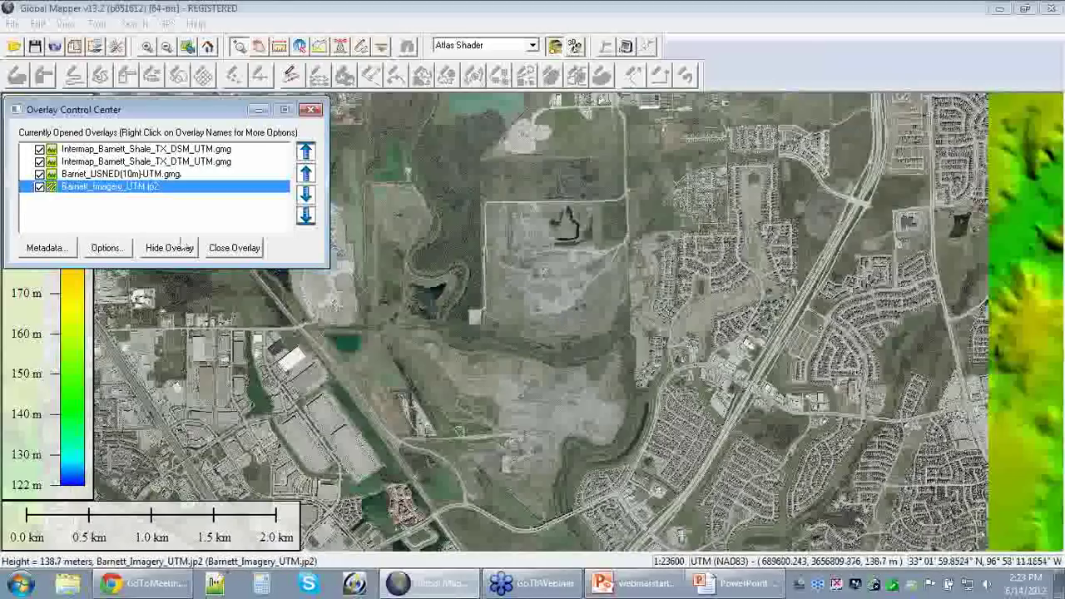
left_click(40, 188)
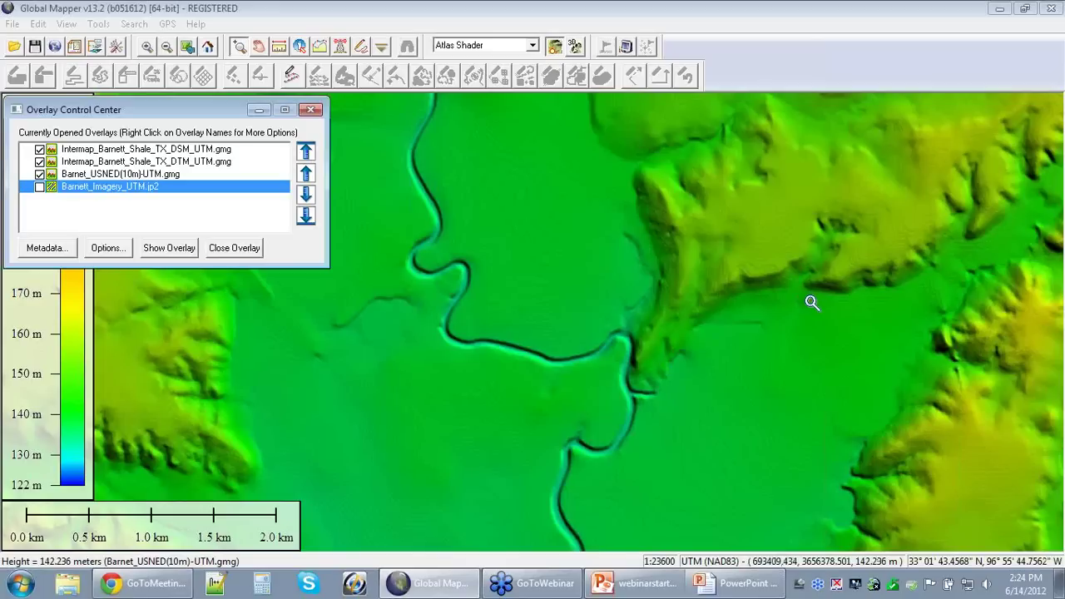
Step: Close the Overlay Control Center and set Barnet_USNED(10m)-UTM.gmg as the layer to swipe for comparison
left_click(193, 163)
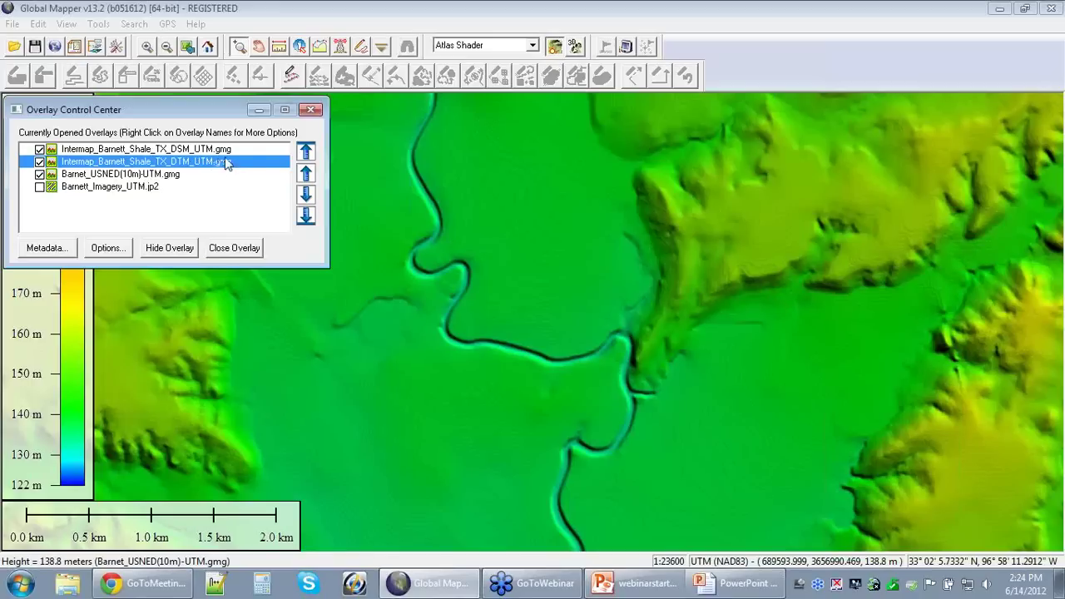
left_click(440, 15)
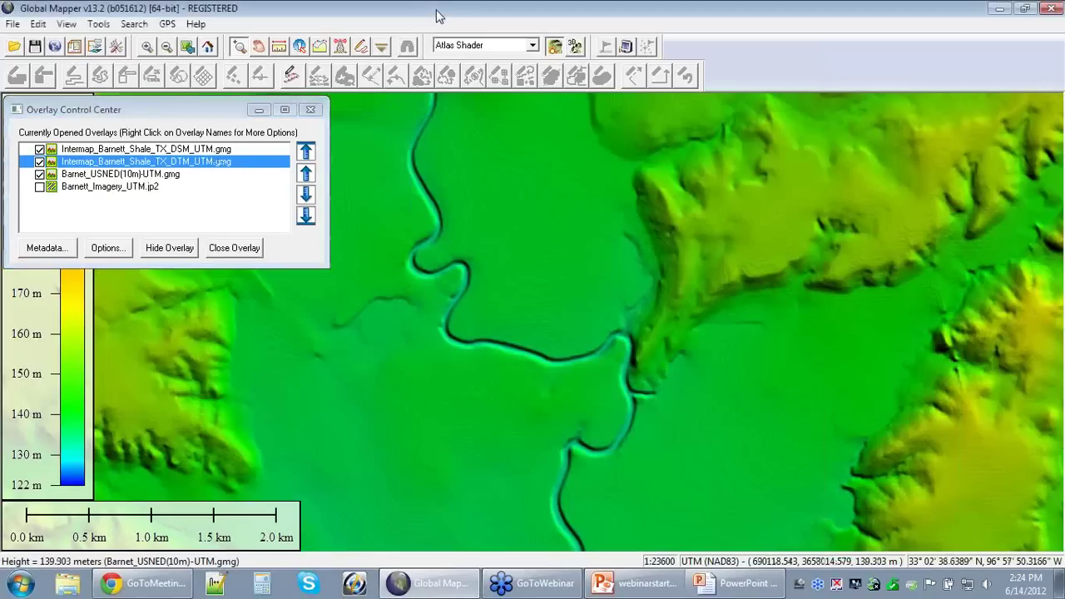
left_click(311, 110)
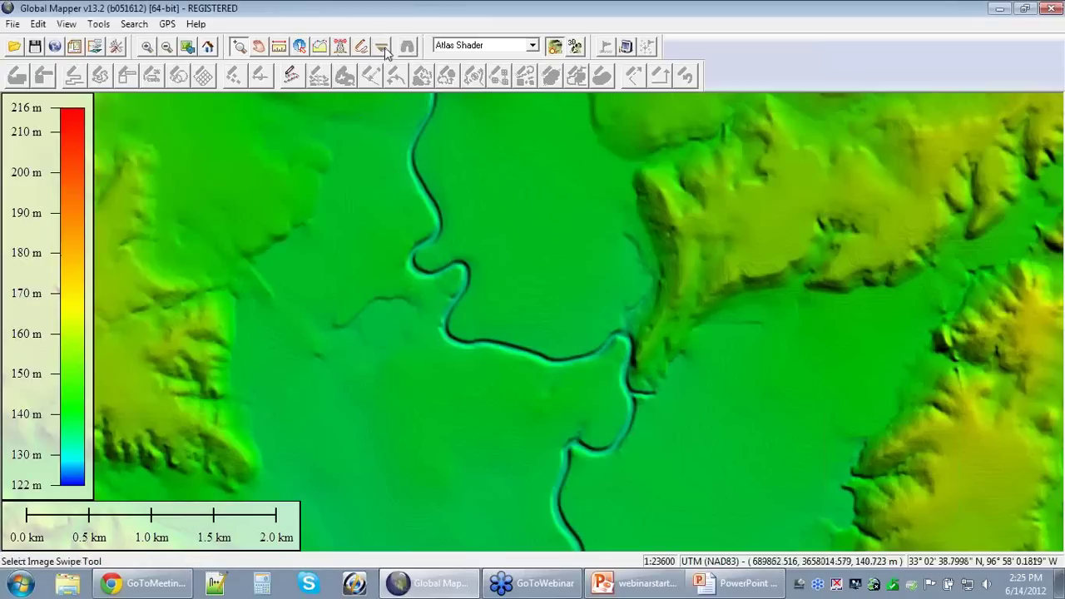
left_click(387, 49)
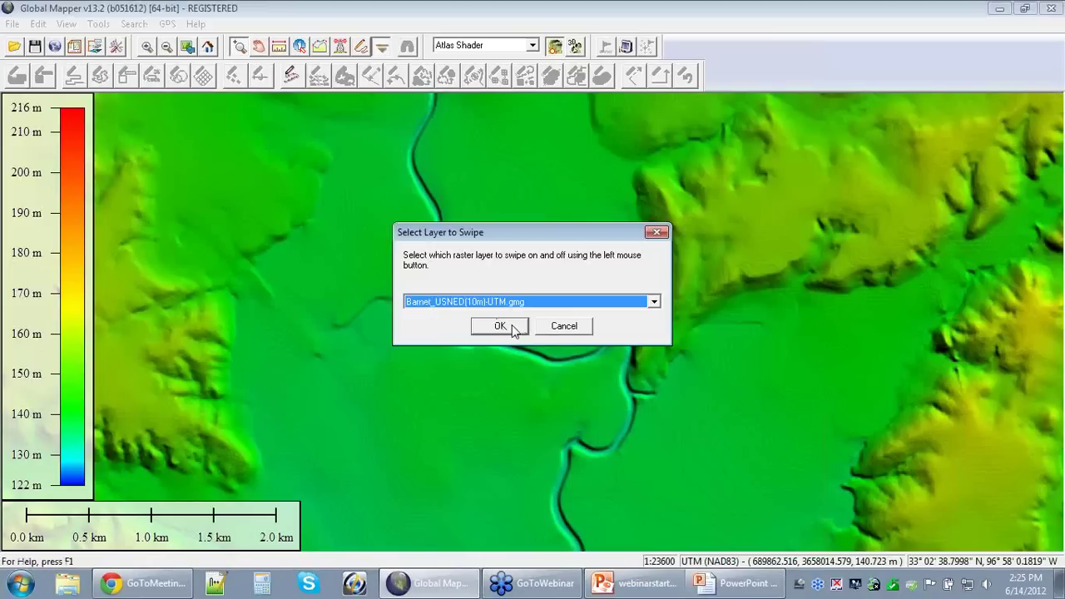
left_click(500, 326)
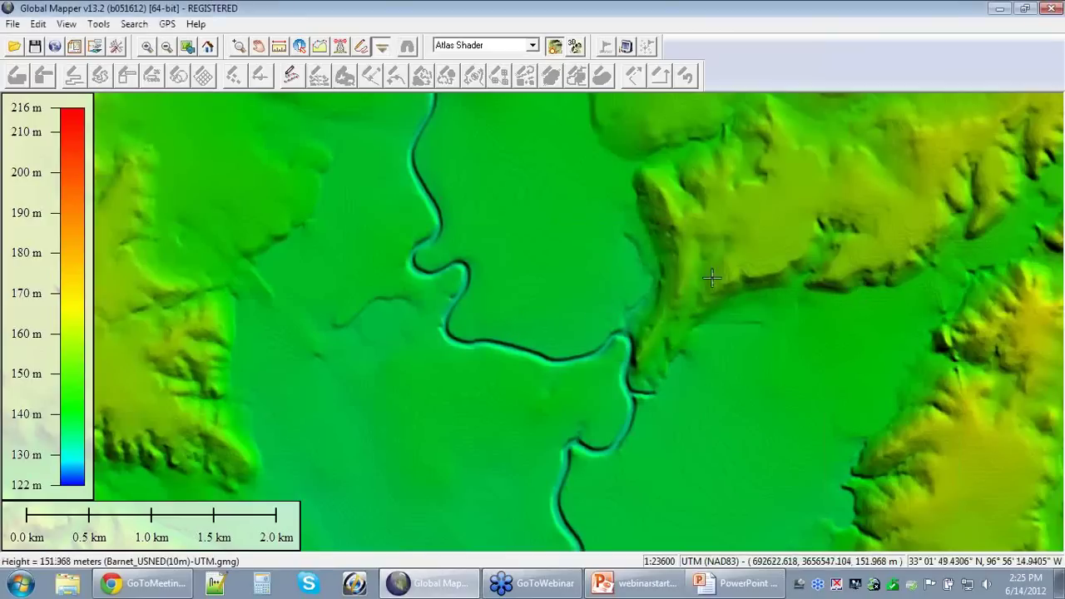
Step: Swipe the USNED layer at several places along the river valley and below the dam to compare it with the Intermap terrain
scroll(560, 261, "down", 1)
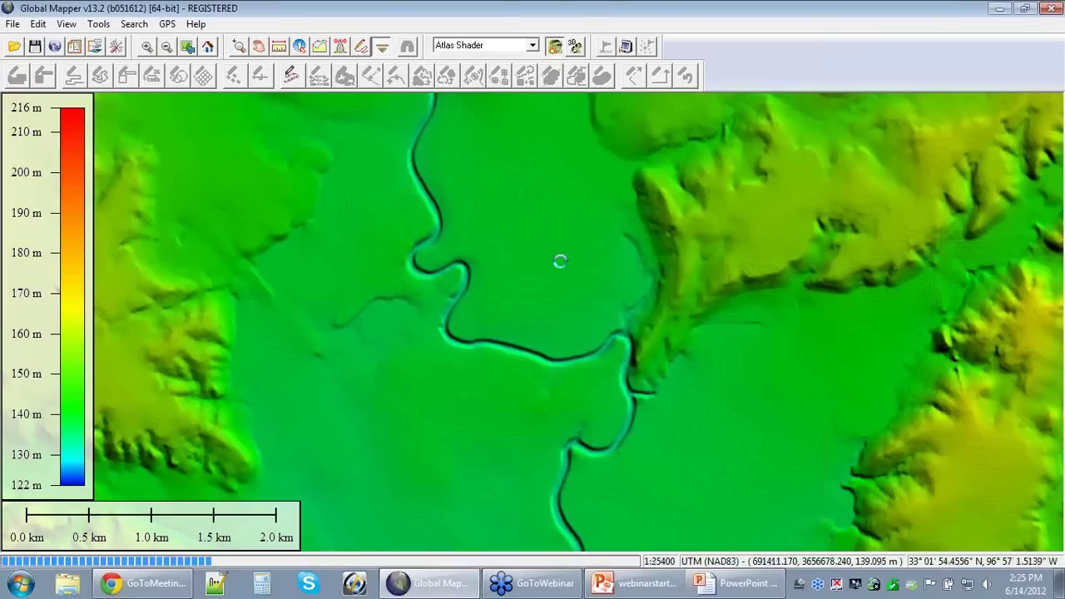
scroll(566, 267, "down", 1)
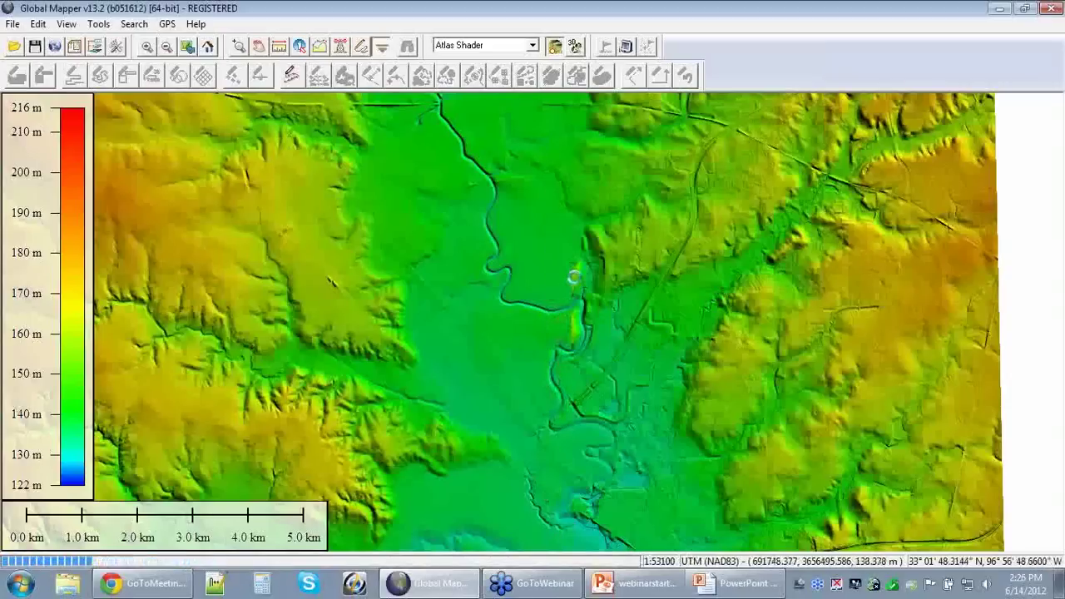
left_click_drag(606, 283, 639, 294)
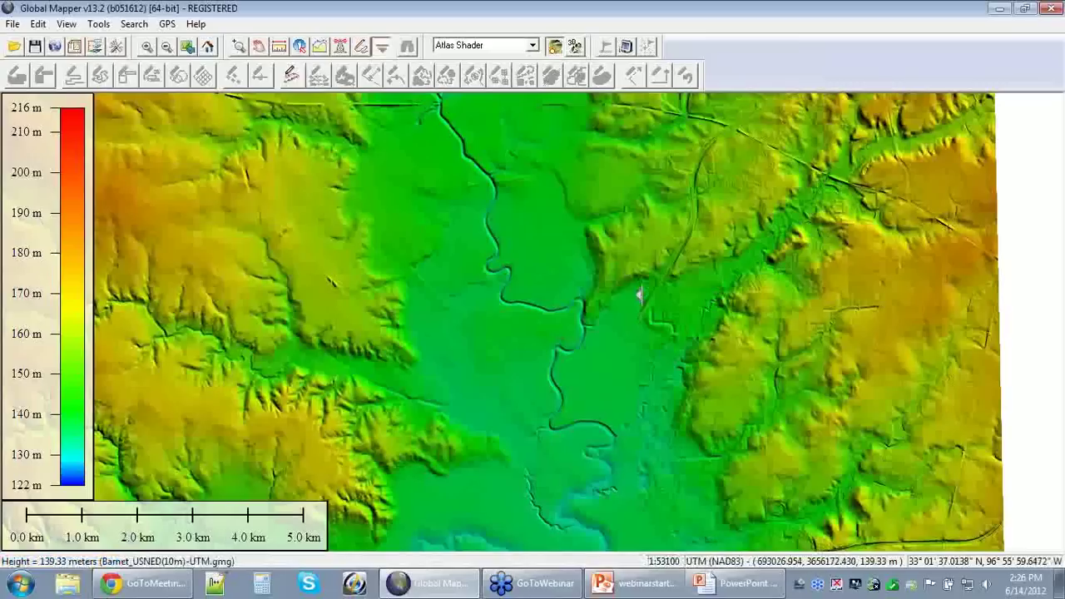
left_click_drag(639, 295, 431, 302)
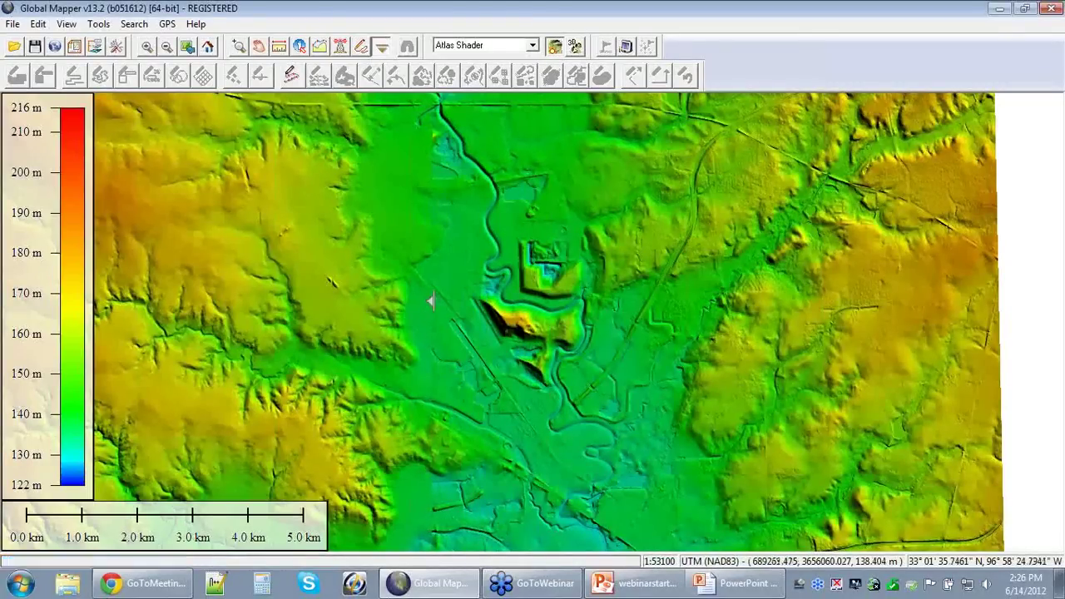
left_click_drag(431, 301, 458, 302)
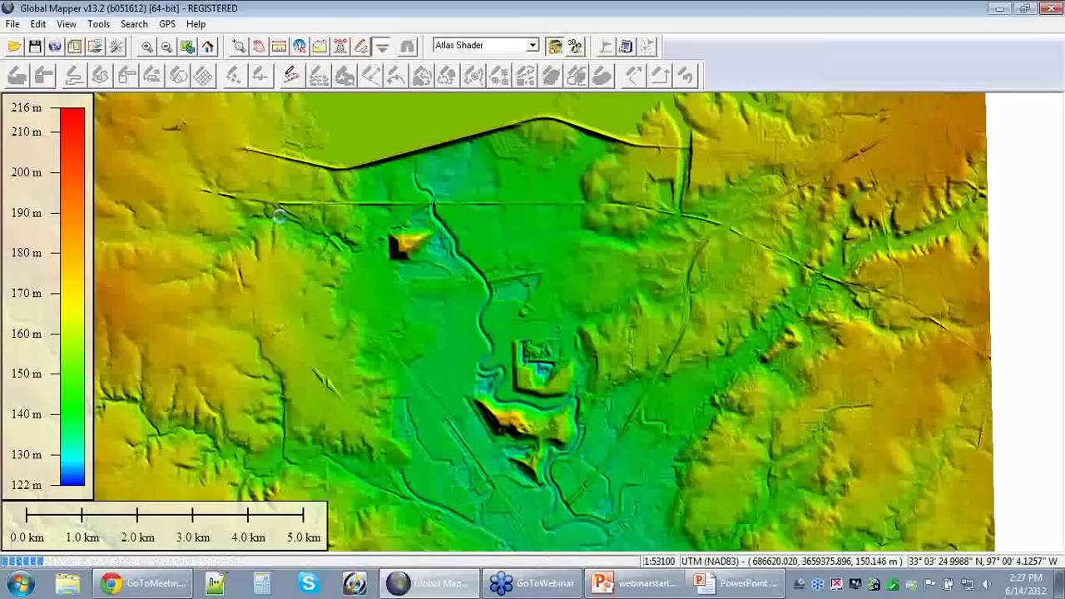
left_click_drag(284, 216, 331, 241)
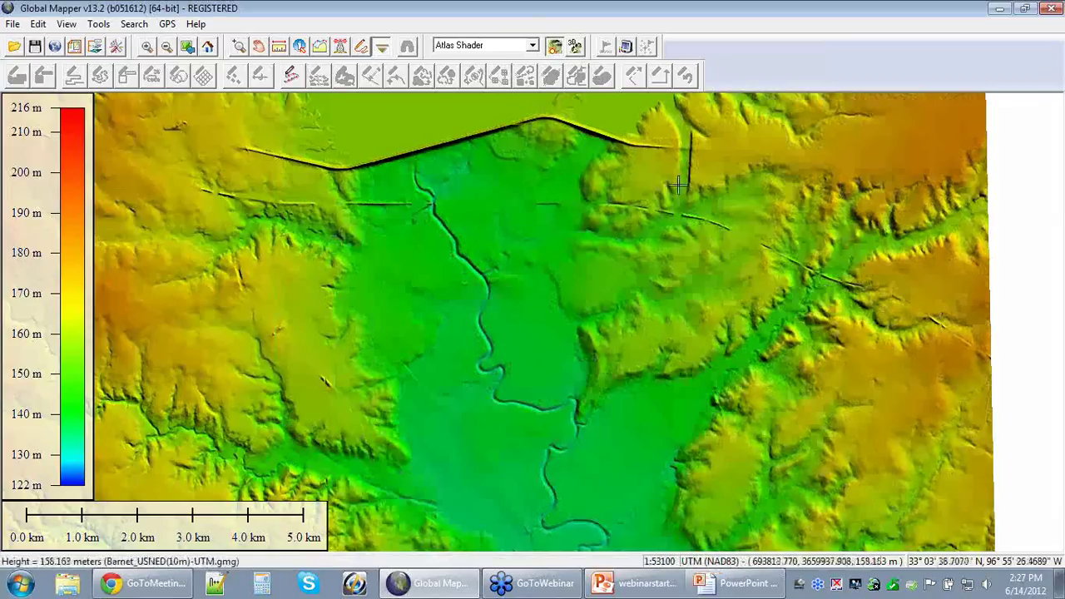
Step: Hide the Barnet_USNED(10m)-UTM.gmg overlay and show the Barnett_Imagery_UTM.jp2 overlay
left_click(95, 47)
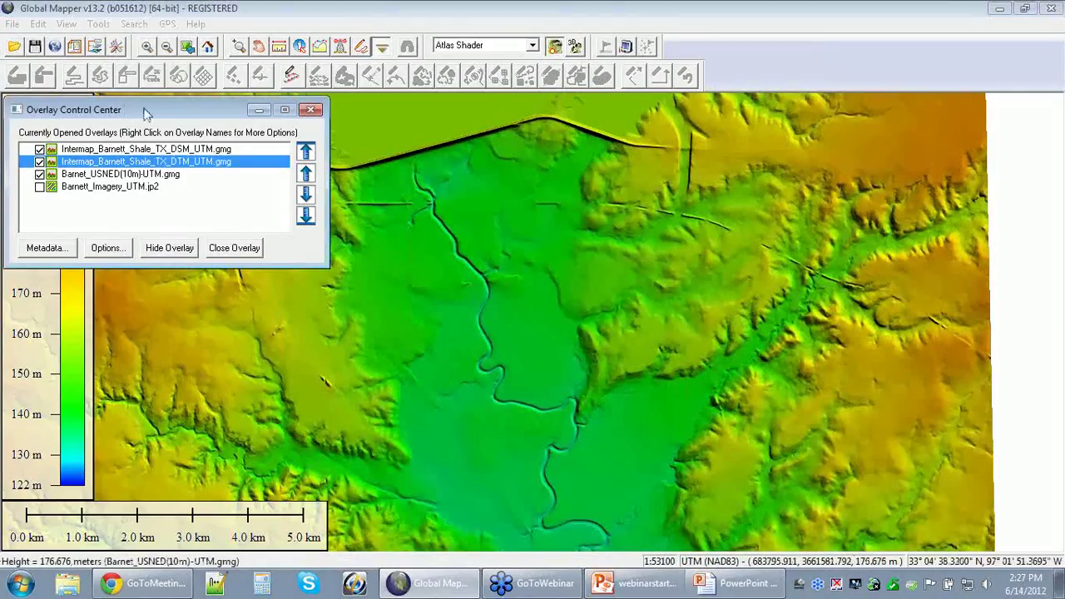
left_click(39, 174)
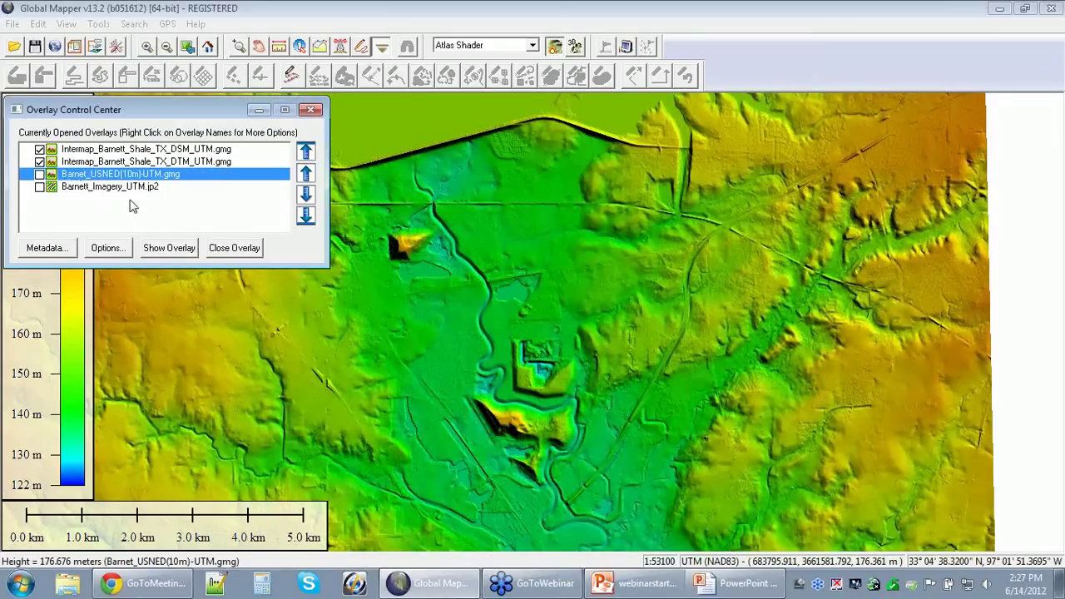
left_click(39, 187)
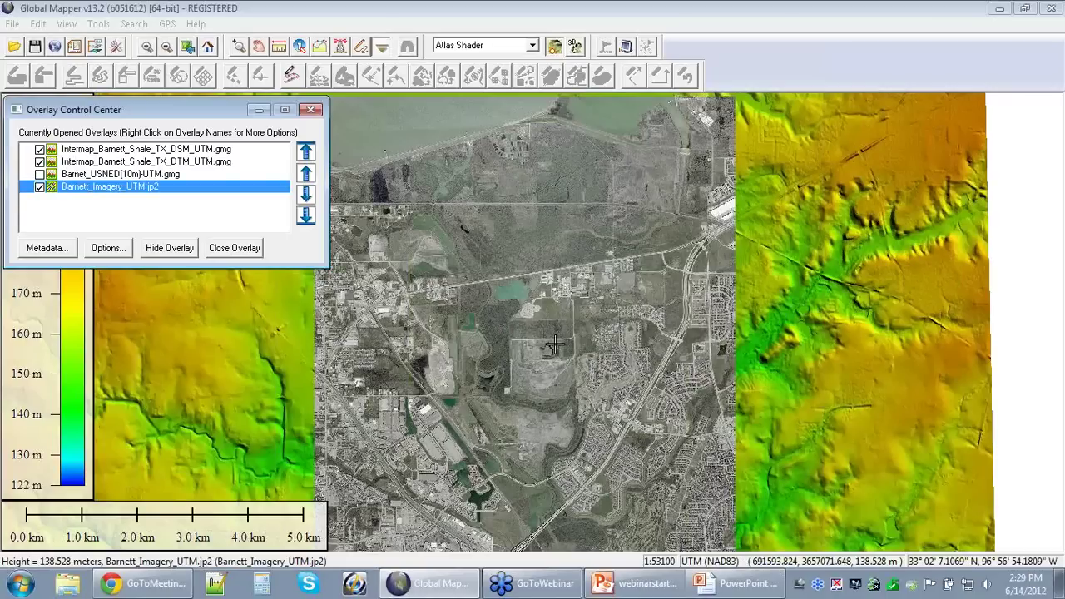
Step: Frame the two mounds beside the river and unload the Intermap_Barnett_Shale_TX_DSM_UTM.gmg overlay from the workspace
left_click(239, 46)
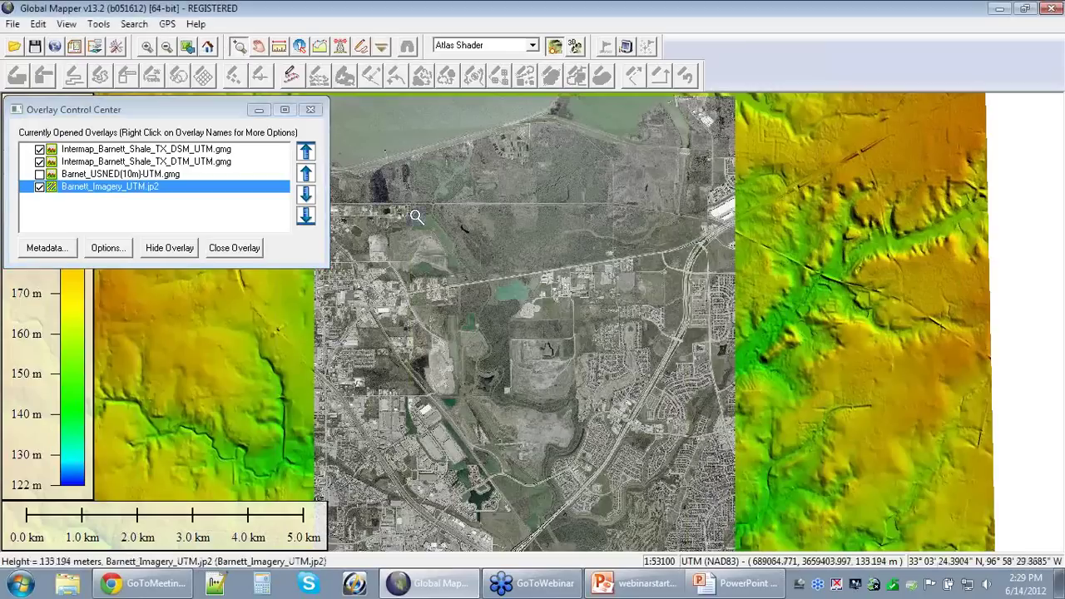
left_click_drag(454, 324, 622, 487)
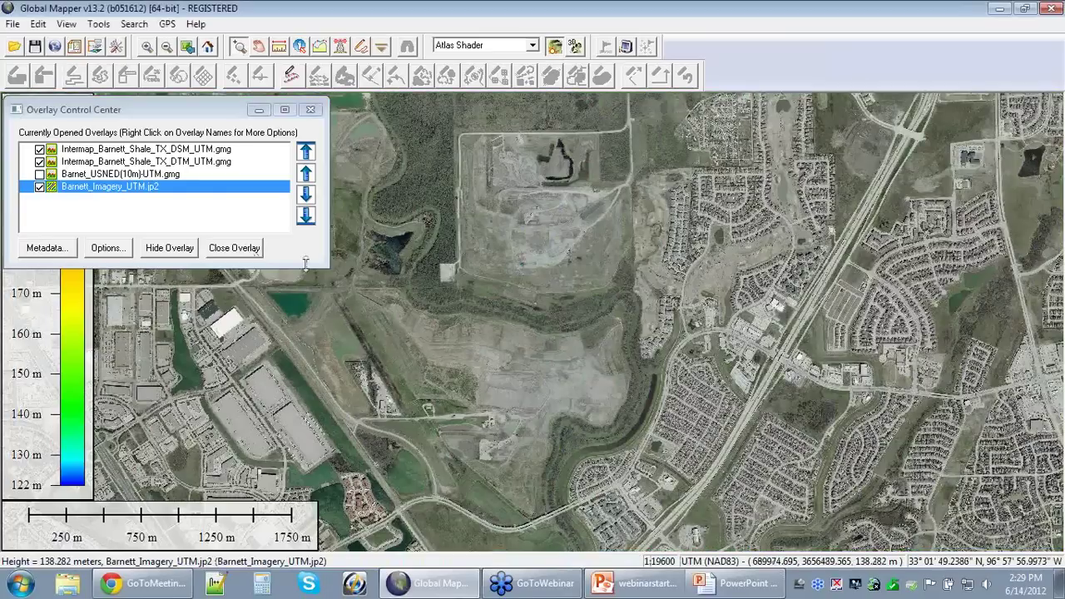
left_click(110, 150)
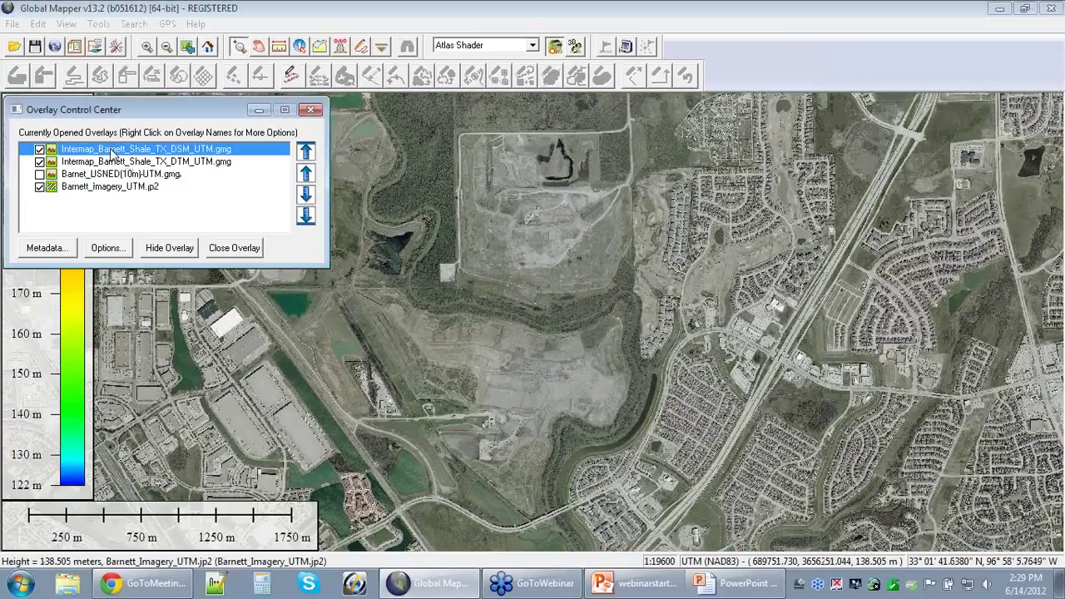
left_click(235, 250)
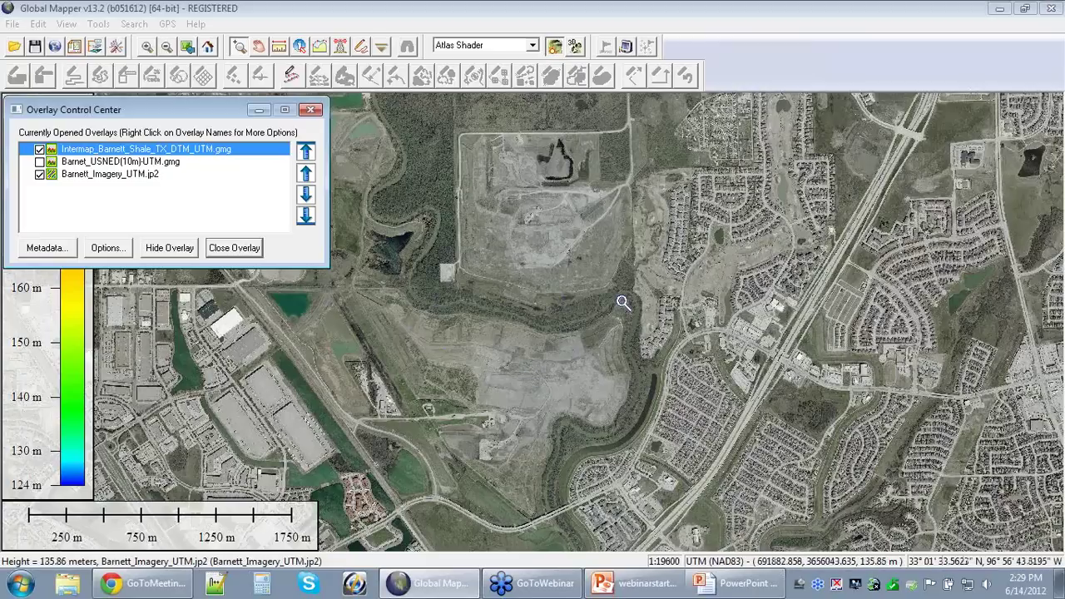
left_click(657, 14)
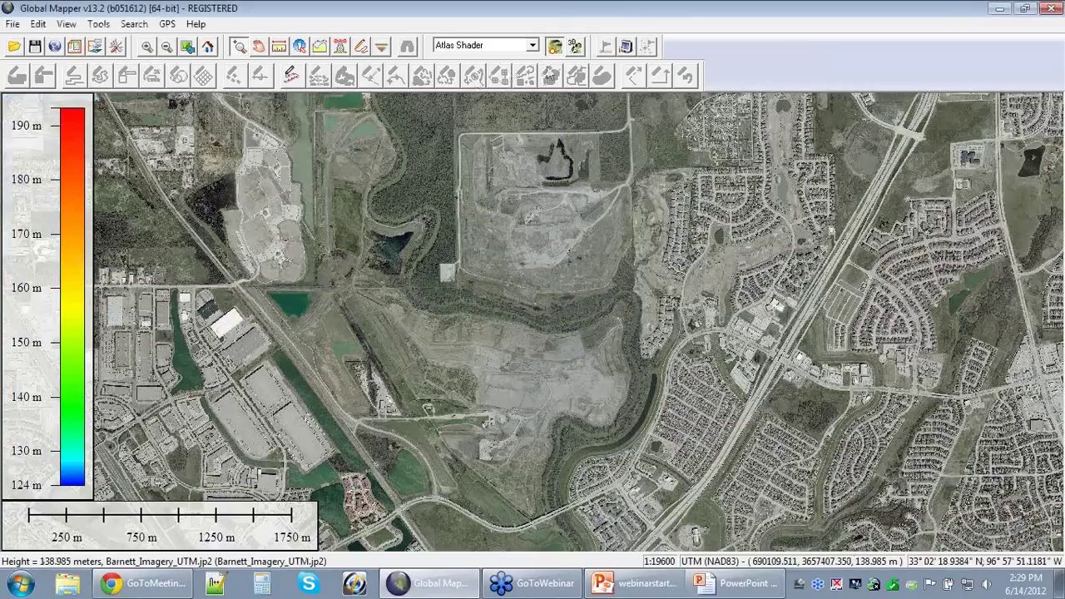
Step: Examine the imagery draped over the DTM in 3D from several angles around the mounds and pond, and close the 3D view
left_click(575, 46)
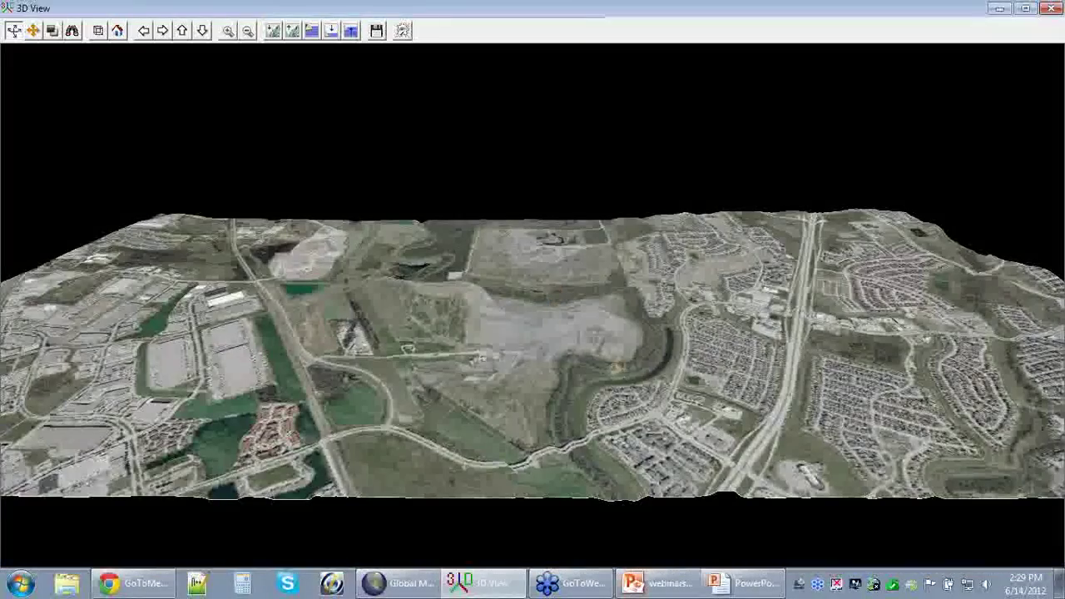
left_click_drag(620, 367, 362, 321)
left_click_drag(445, 318, 673, 333)
scroll(572, 322, "up", 5)
left_click_drag(576, 310, 470, 267)
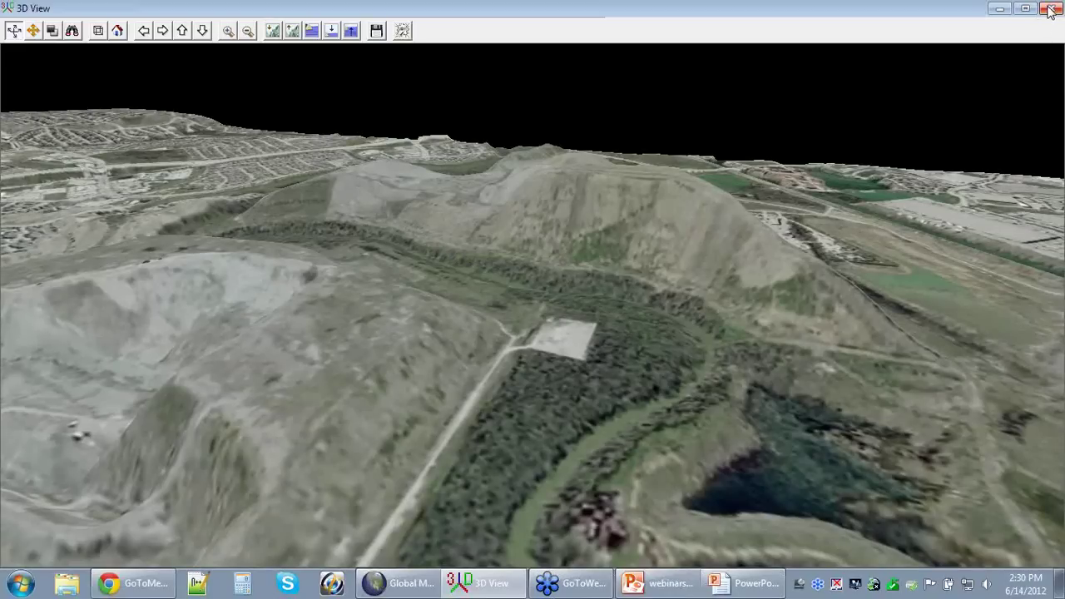
left_click(1050, 9)
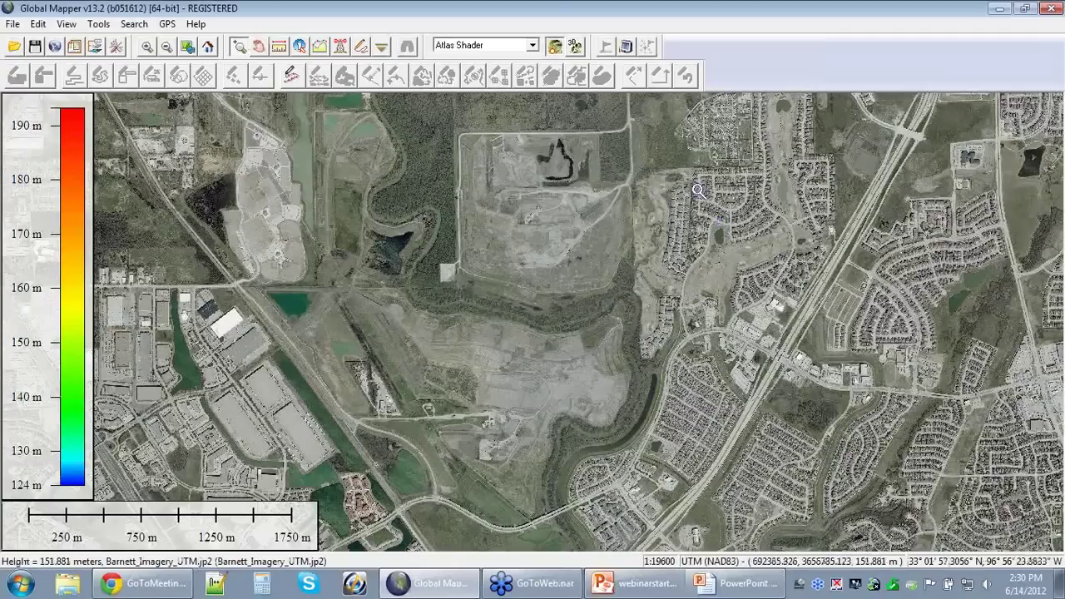
Step: Profile the DTM along a path about 3.31 km long across the southern mound to the highway, reduce the profile window's height, and close it
left_click(320, 47)
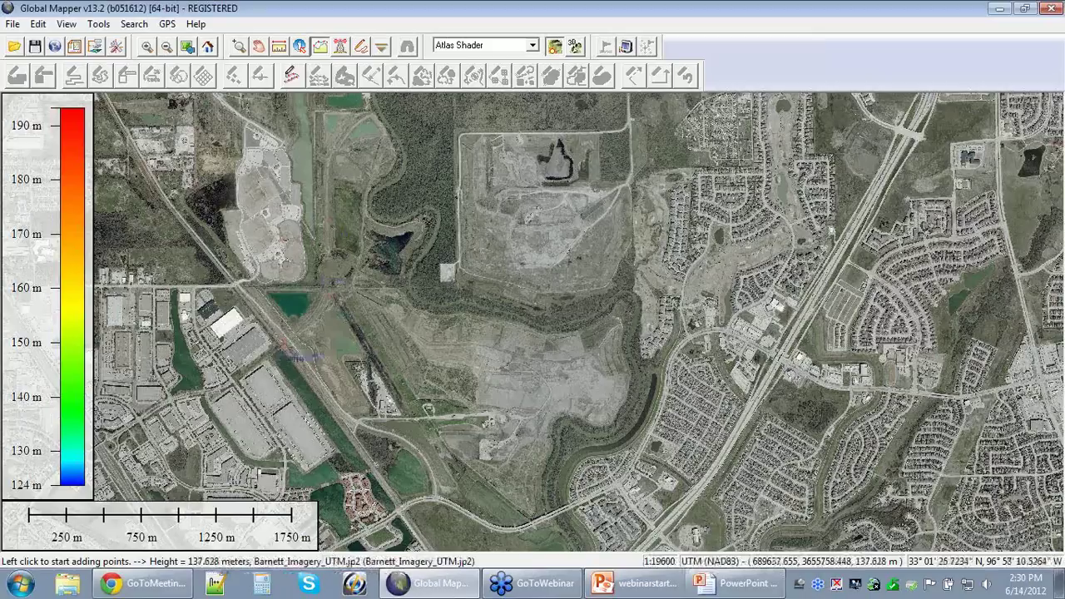
left_click(283, 344)
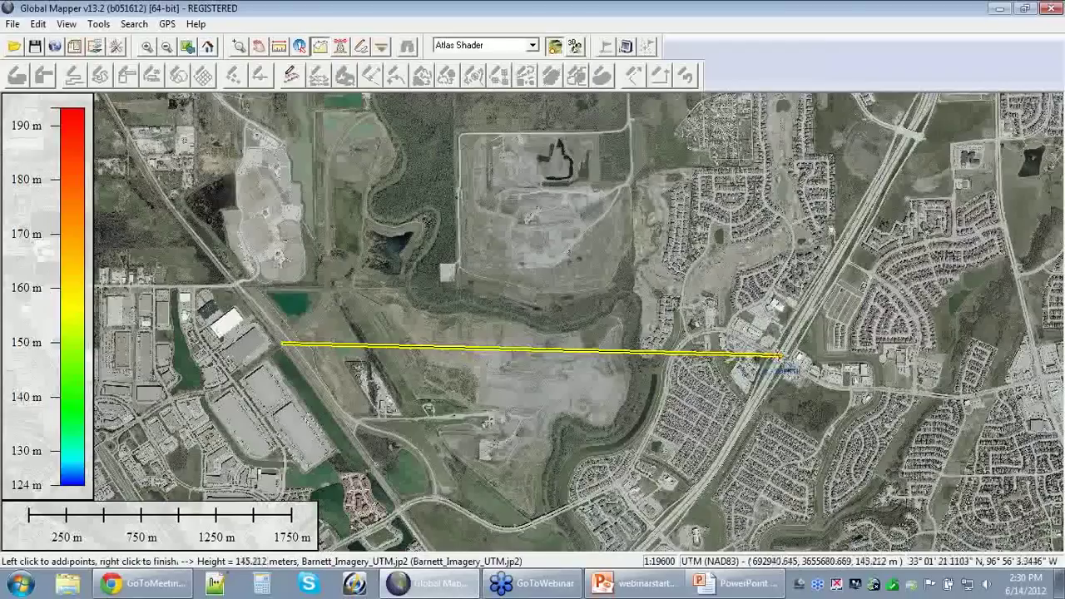
right_click(780, 357)
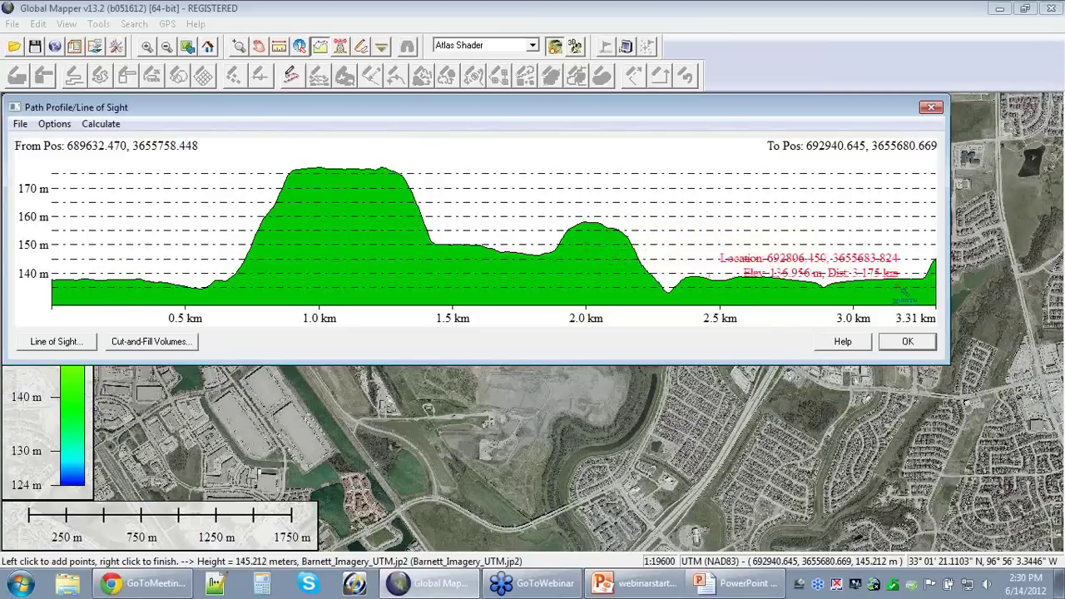
left_click_drag(830, 363, 830, 308)
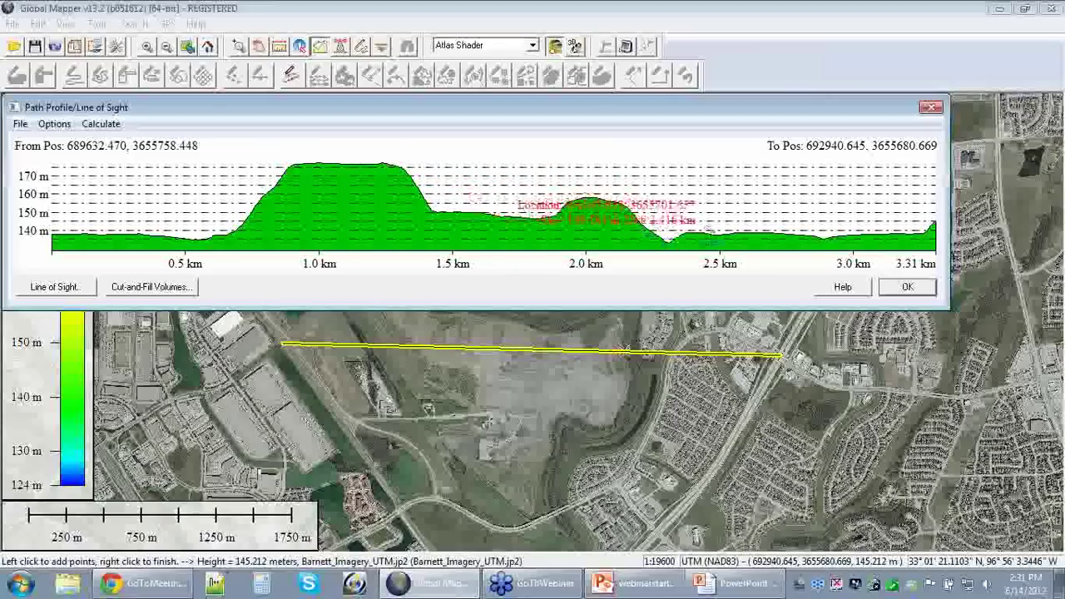
left_click(903, 288)
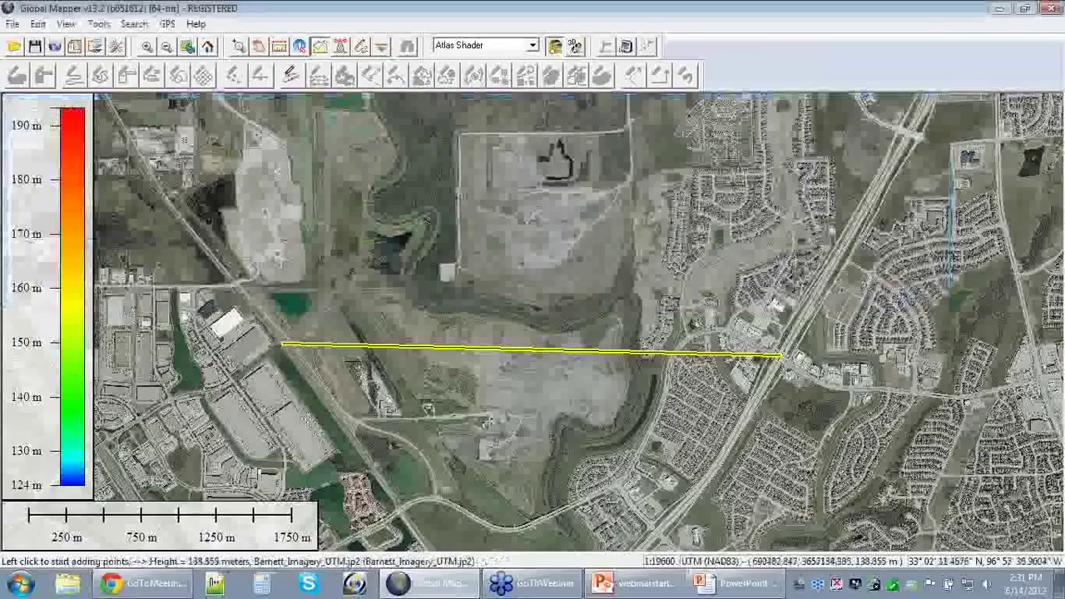
Step: Show the Barnet_USNED(10m)-UTM.gmg overlay again and close the Overlay Control Center
left_click(94, 46)
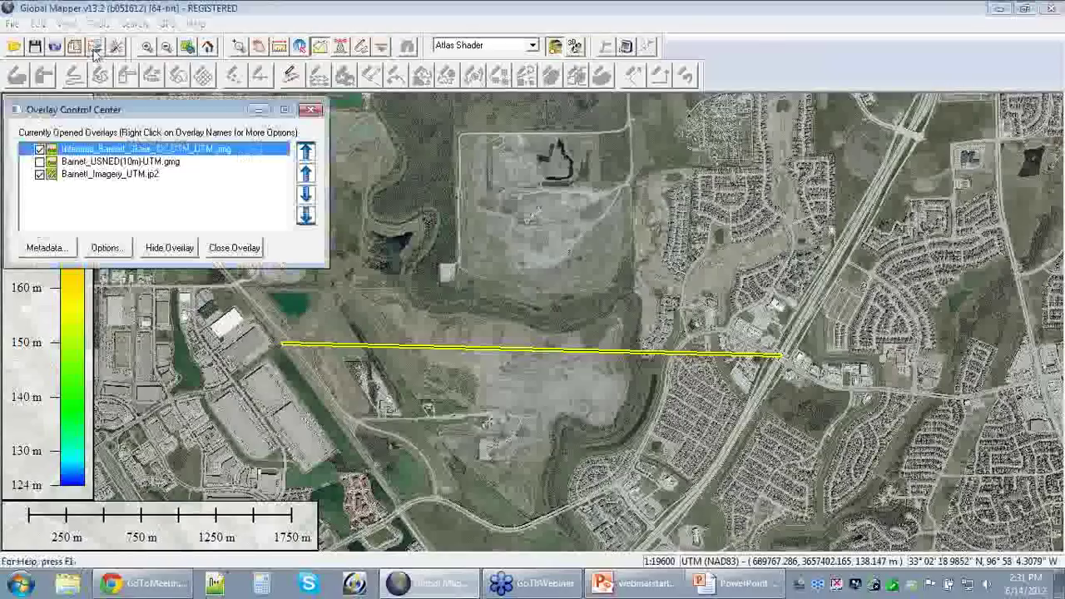
left_click(40, 162)
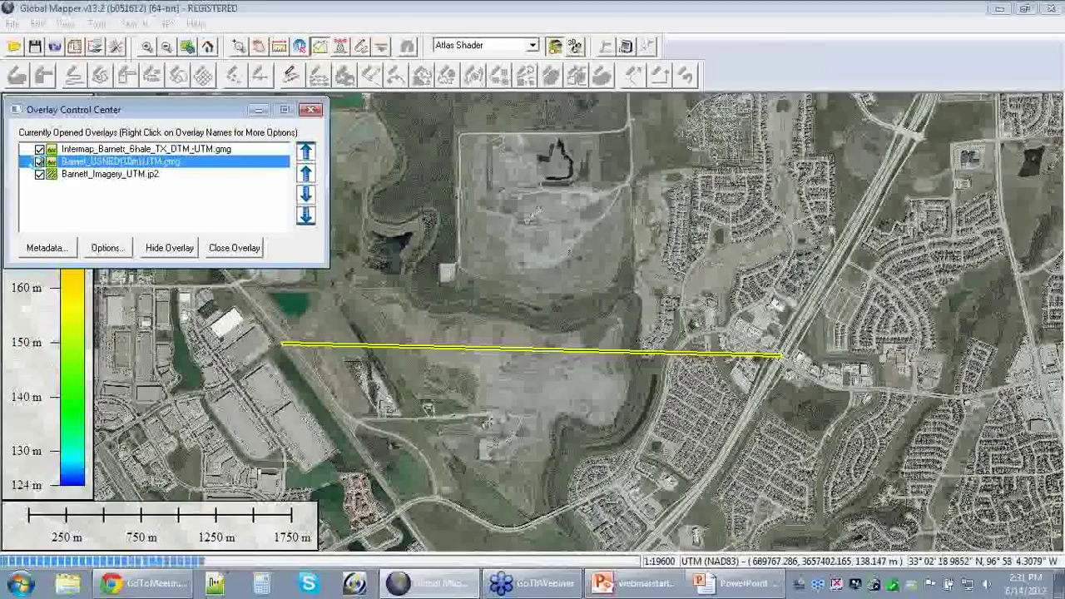
left_click(310, 110)
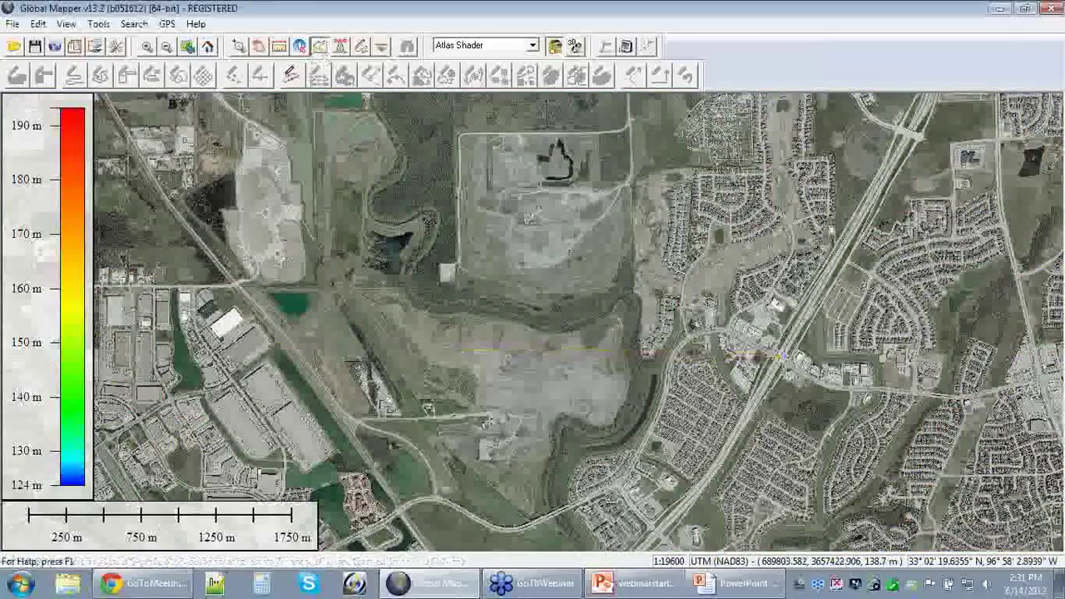
Step: Profile the USNED elevation along a path about 3.34 km long across the southern mound to the highway, and close the profile
left_click(276, 337)
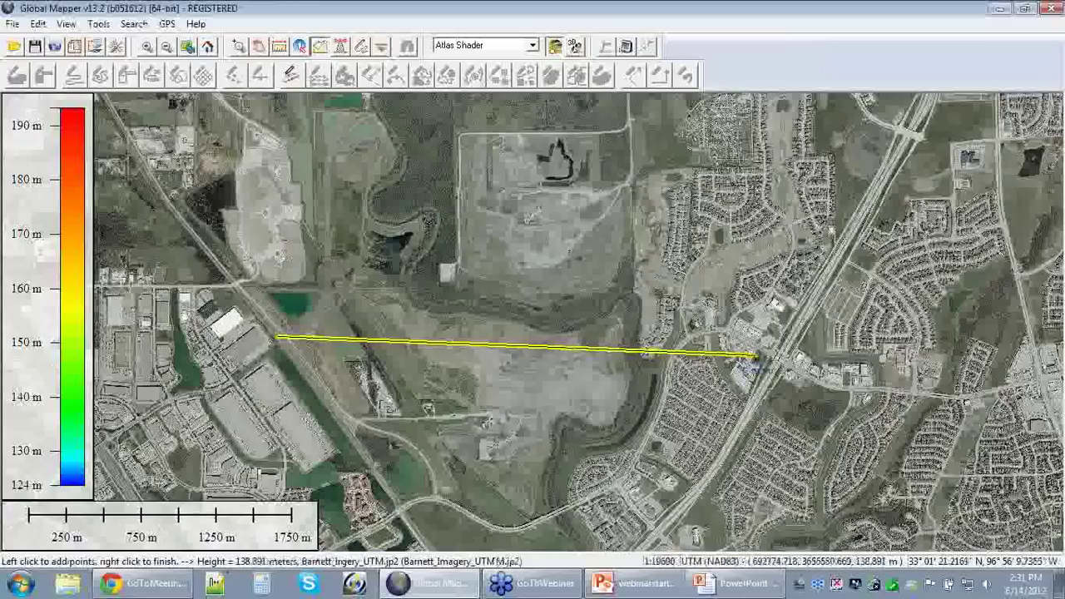
right_click(781, 354)
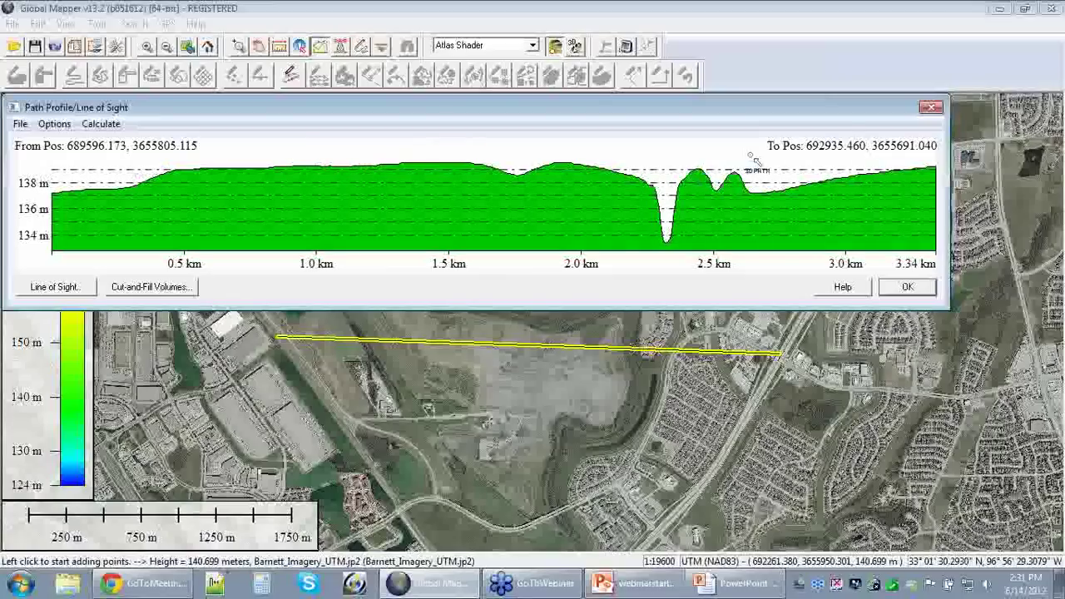
left_click(931, 108)
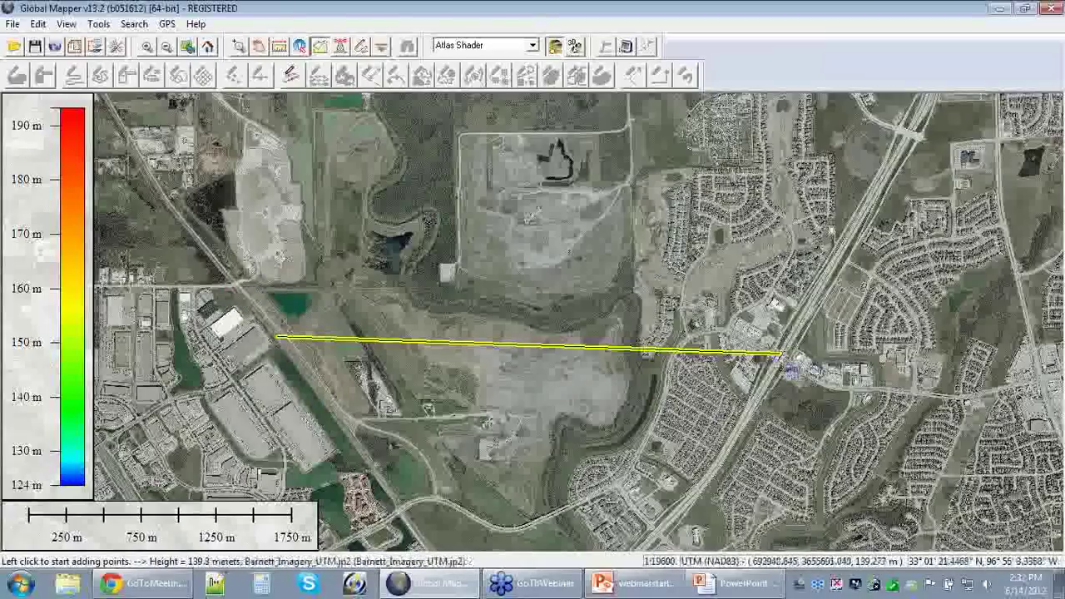
Step: Create another USNED path profile about 3.31 km long, running from the warehouse area across the southern mound to the highway
left_click(320, 47)
left_click(283, 342)
right_click(779, 357)
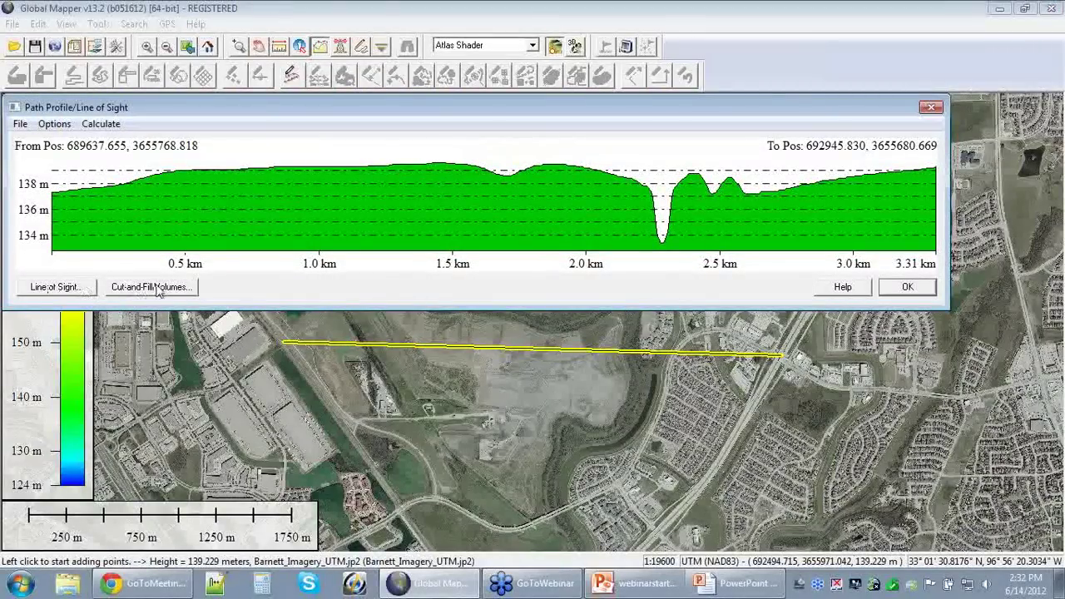
Step: Calculate the line of sight along the profile with both sight elevations at 2 meters above ground, and enlarge the profile window vertically
left_click(57, 287)
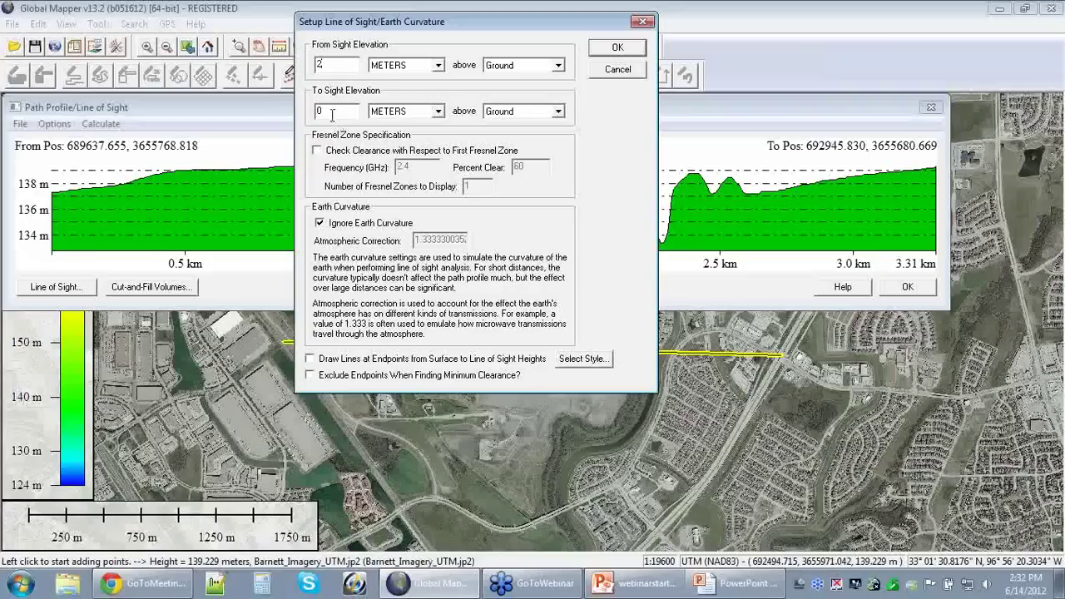
type("2")
left_click(558, 66)
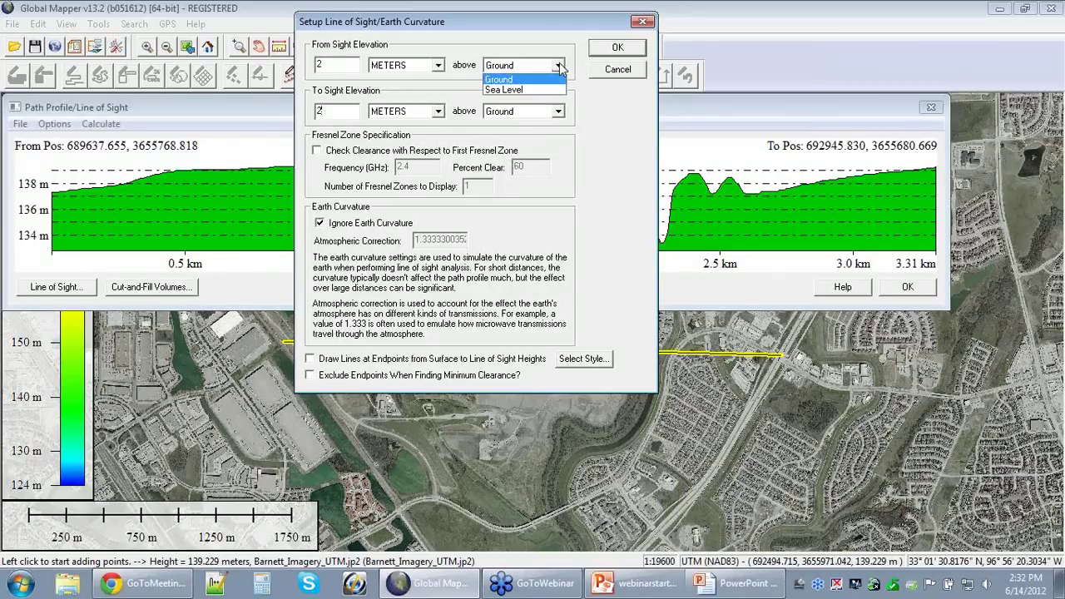
left_click(558, 66)
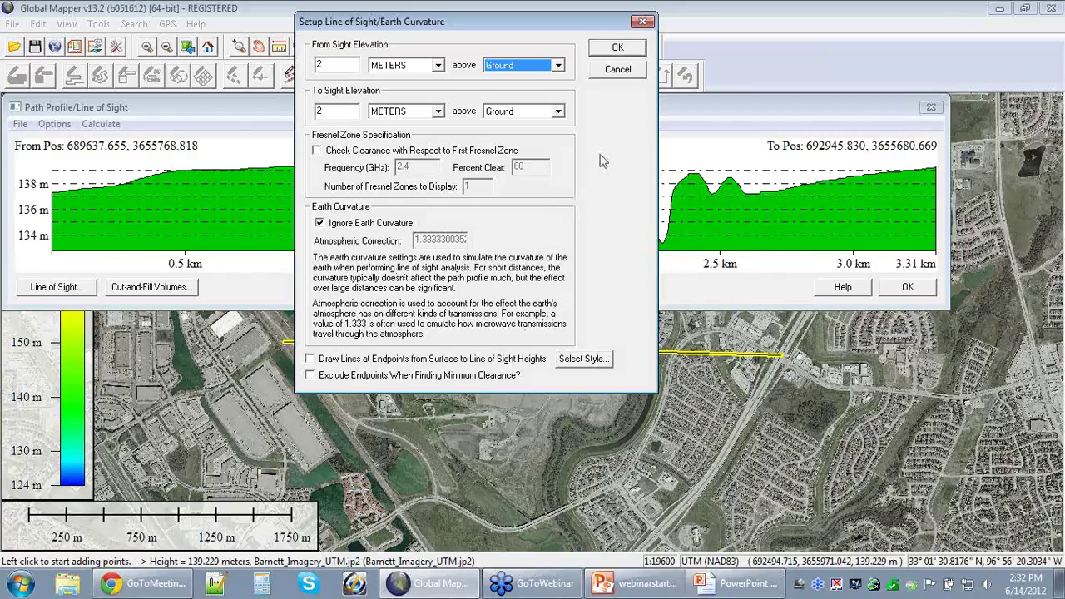
left_click(617, 47)
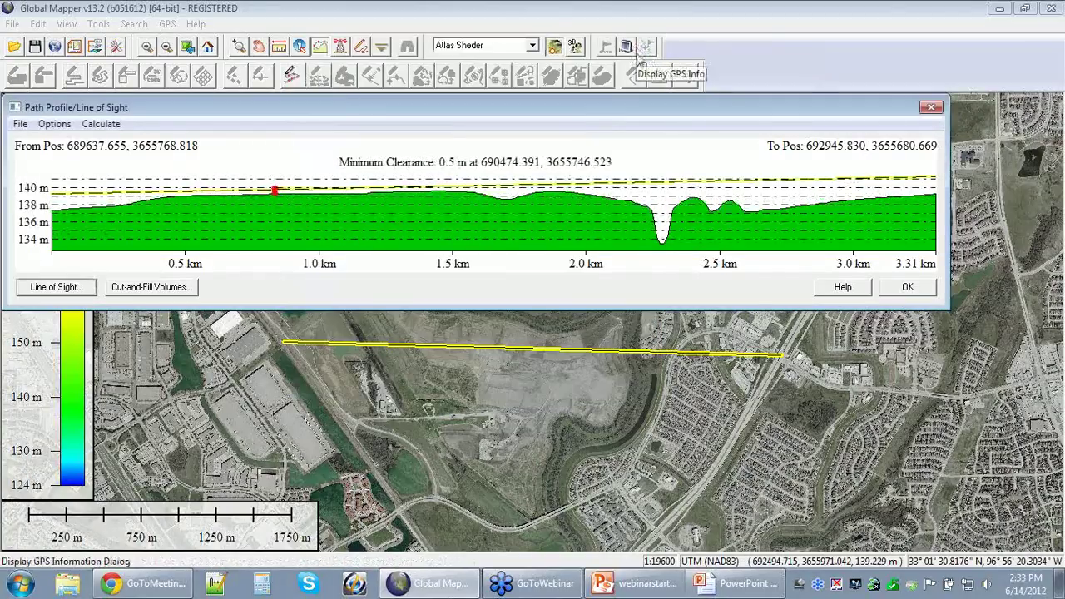
mouse_move(288, 210)
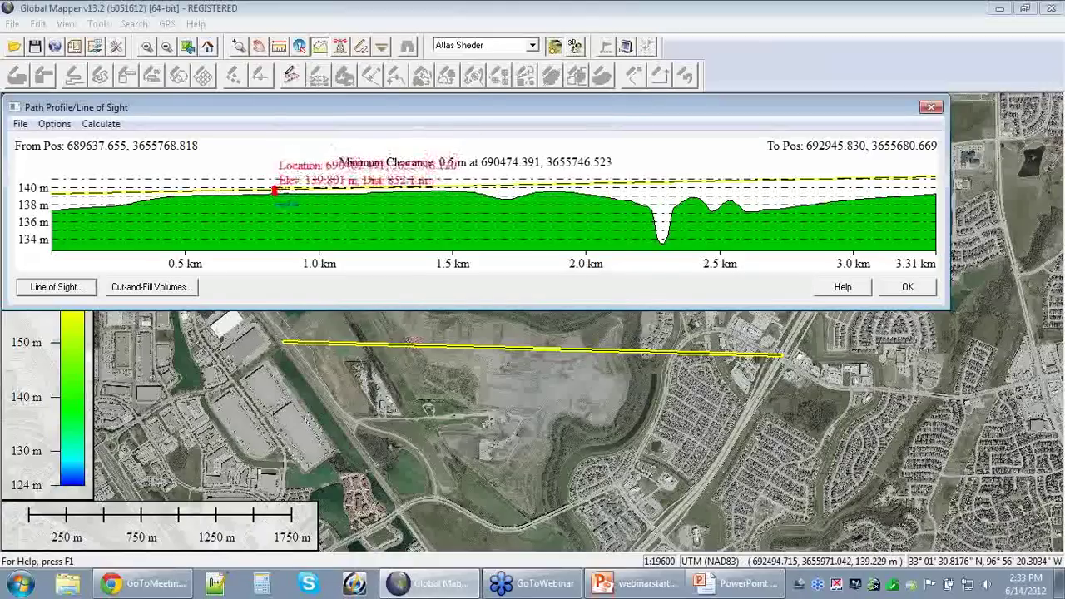
mouse_move(393, 310)
left_mouse_down()
mouse_move(393, 443)
mouse_move(423, 460)
left_mouse_up()
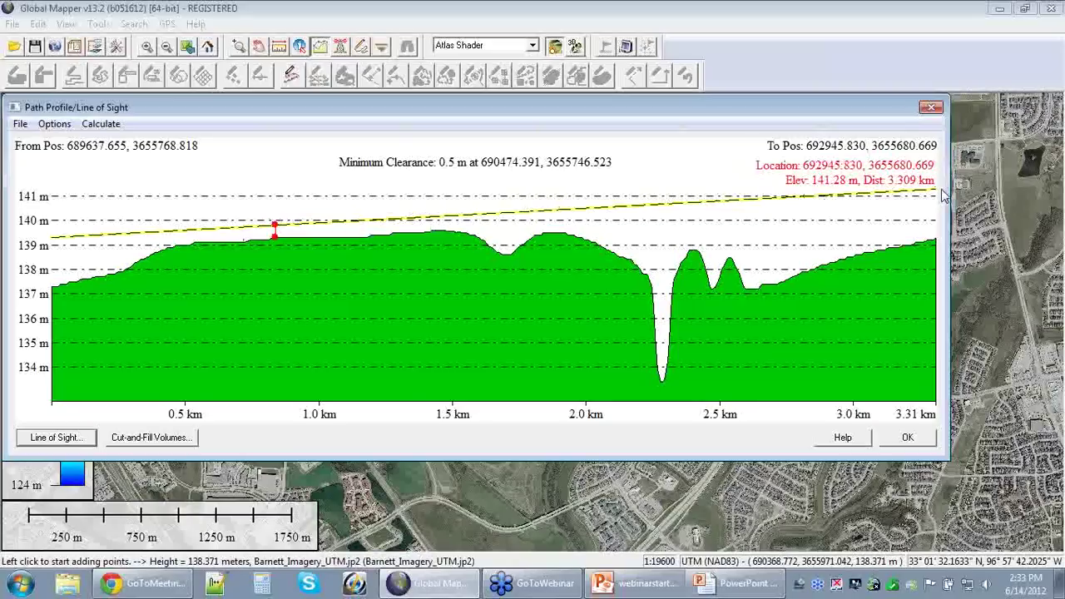
Step: Close the USNED path profile and hide the Barnet_USNED(10m)-UTM.gmg overlay
left_click(931, 108)
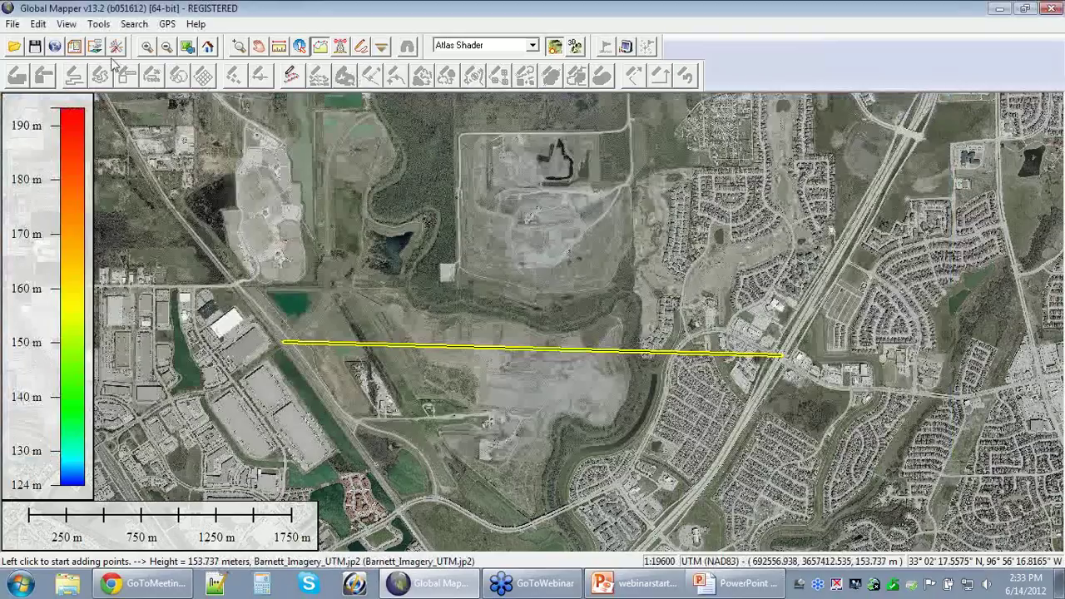
left_click(118, 47)
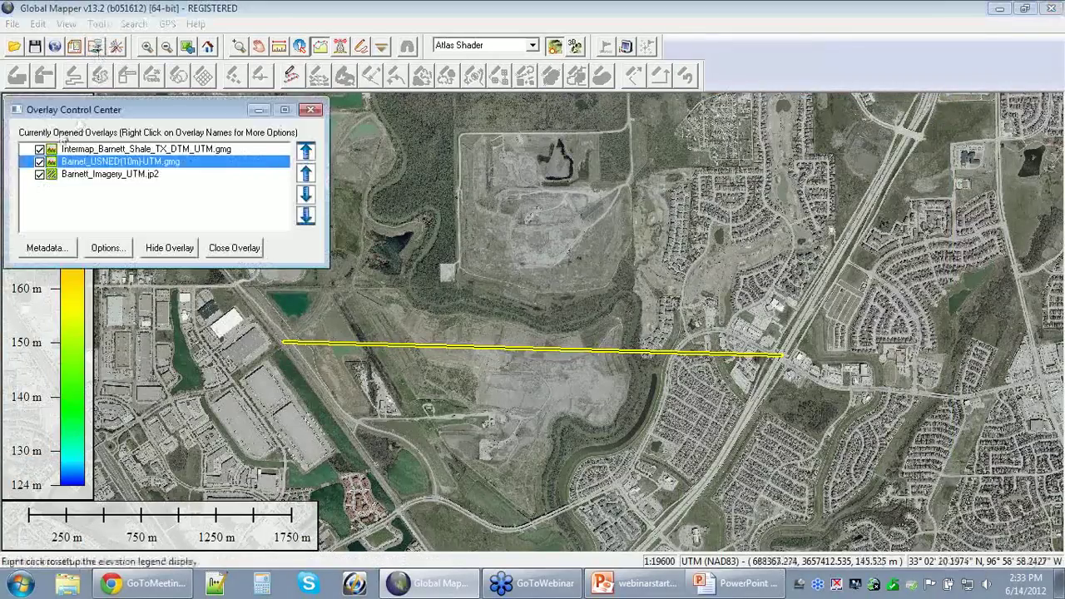
left_click(168, 247)
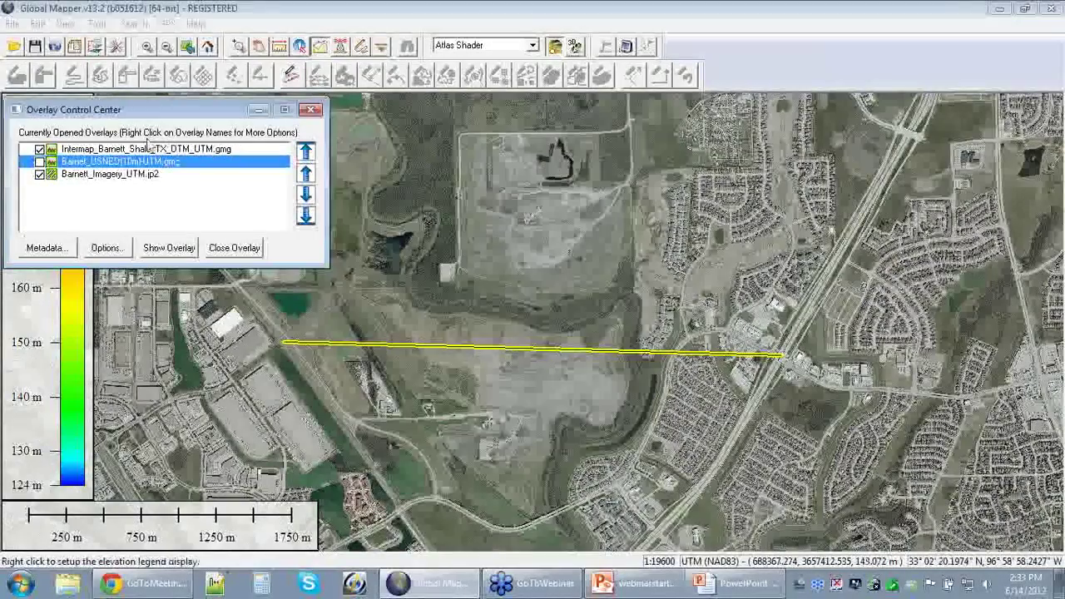
Step: Profile the Intermap DTM elevation along a path about 3.31 km long, from the warehouse area across the southern mound to the highway
left_click(321, 49)
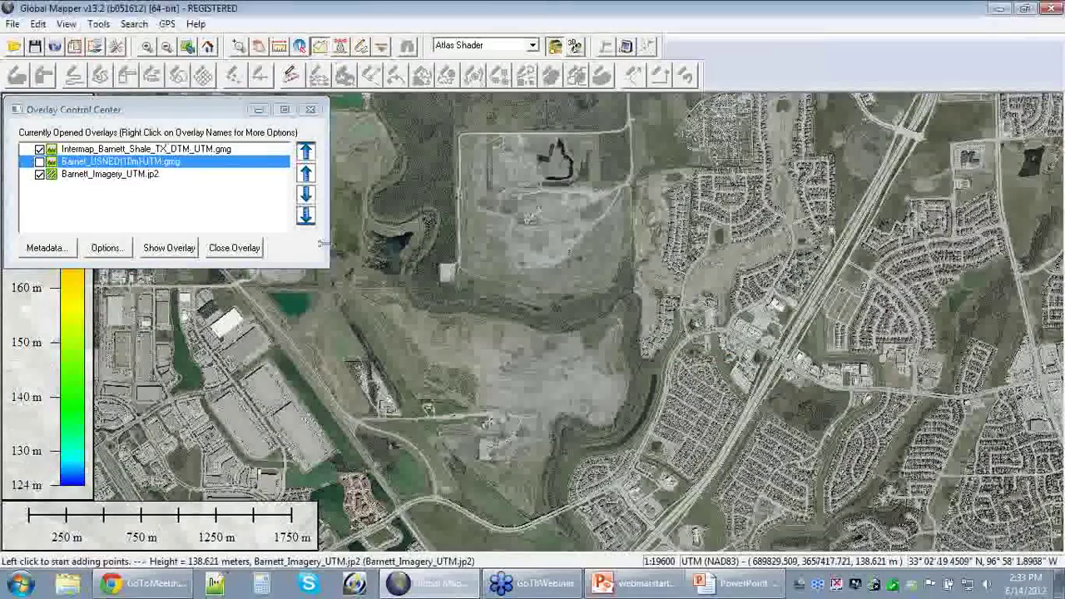
left_click(287, 373)
right_click(779, 362)
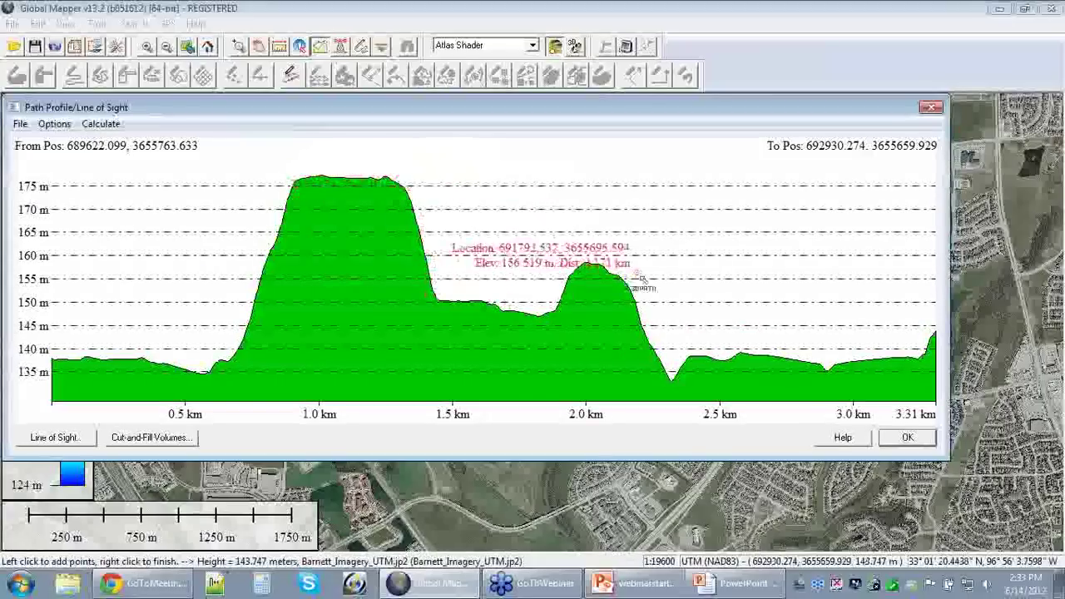
Step: Calculate the line of sight along the DTM profile with both sight elevations at 2 meters above ground, and close the profile
left_click(67, 438)
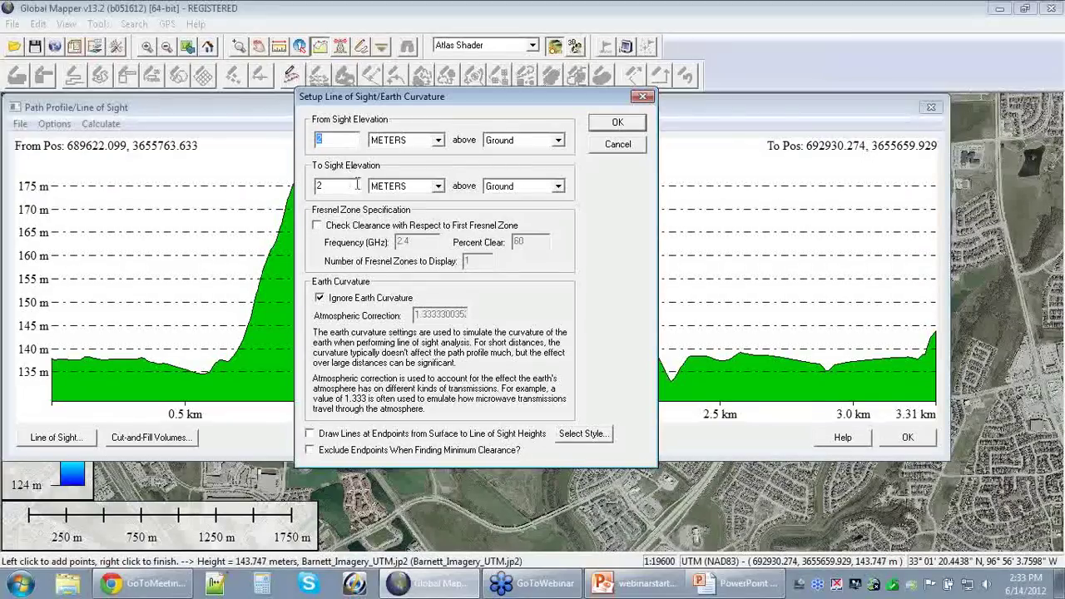
left_click(617, 123)
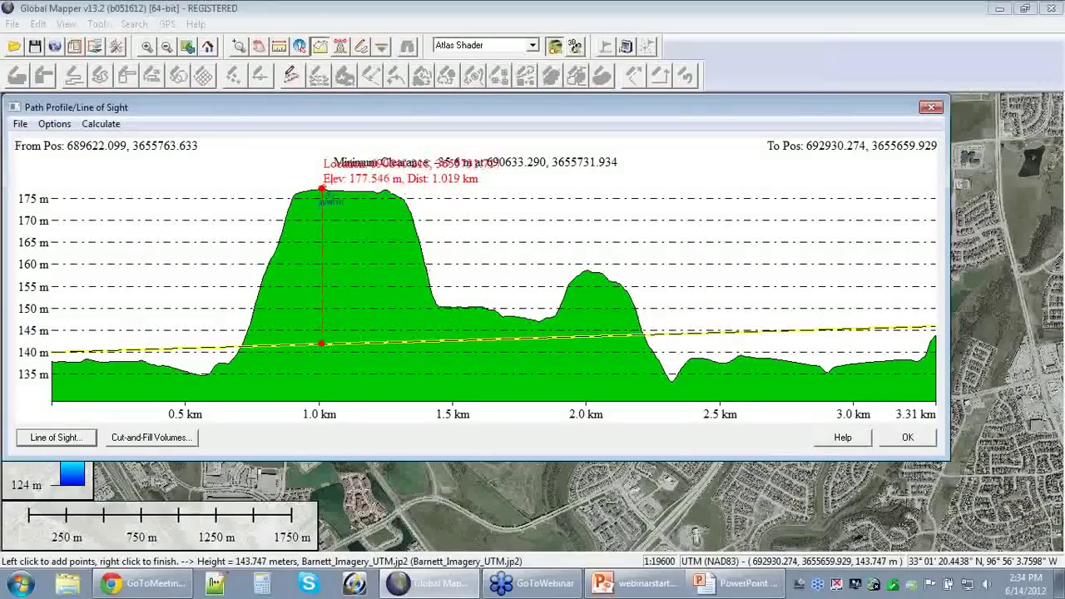
left_click(931, 109)
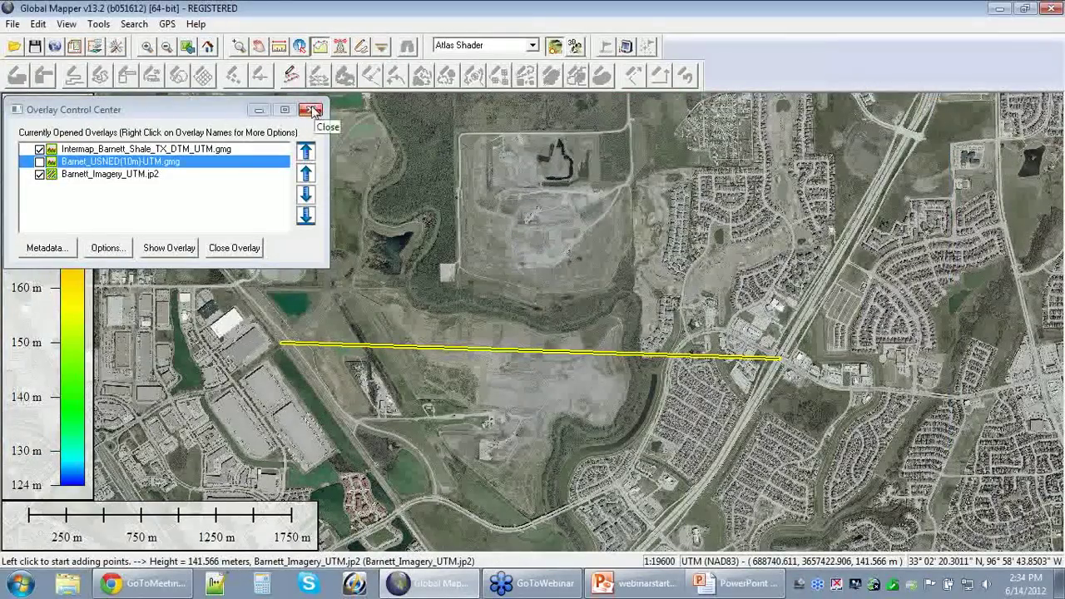
Step: Trace a freehand line feature about 3.64 km long from the warehouses across the southern mound past the highway, keeping the default attributes
left_click(323, 51)
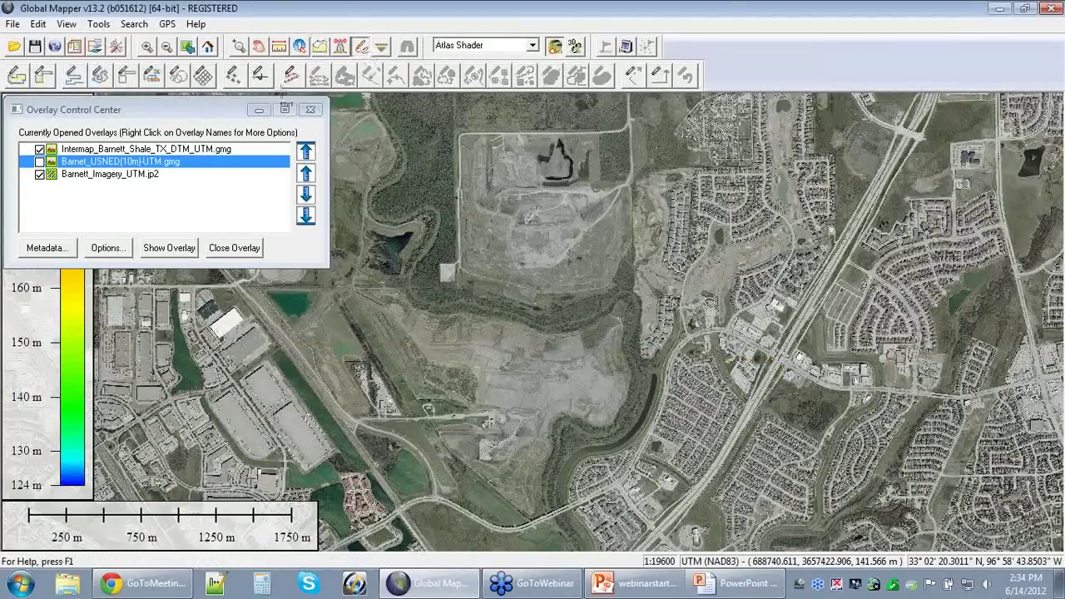
left_click(100, 75)
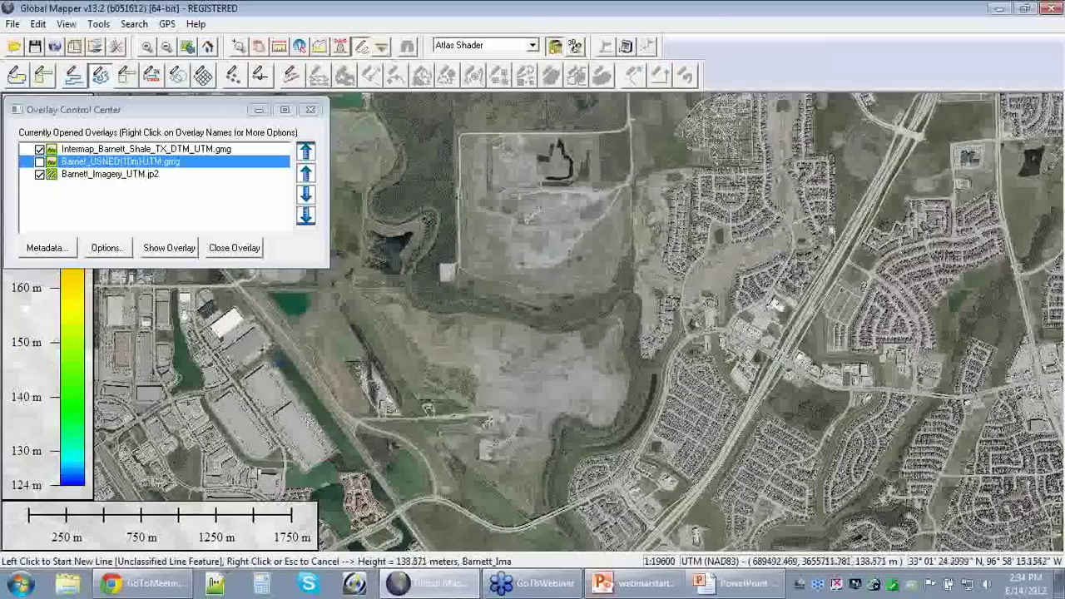
left_click_drag(260, 348, 803, 354)
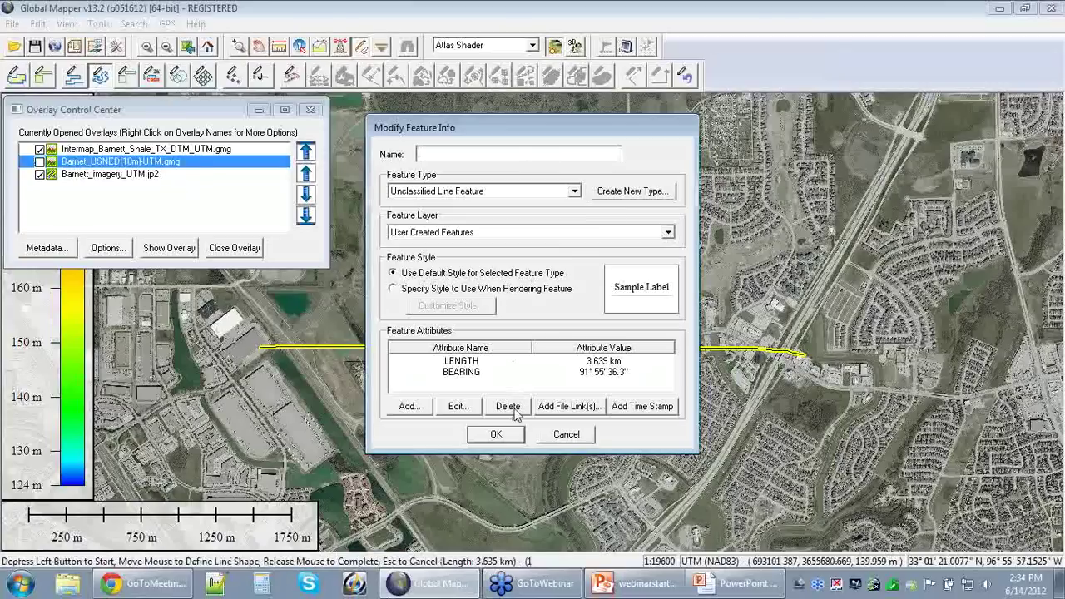
left_click(499, 435)
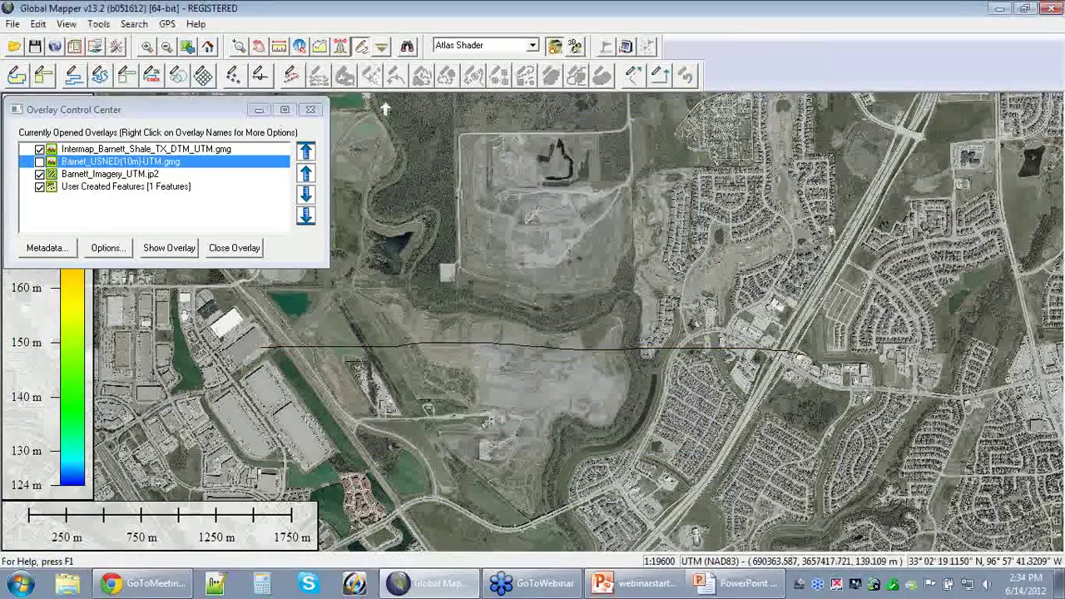
Step: Generate a path profile along the traced line feature
left_click(421, 343)
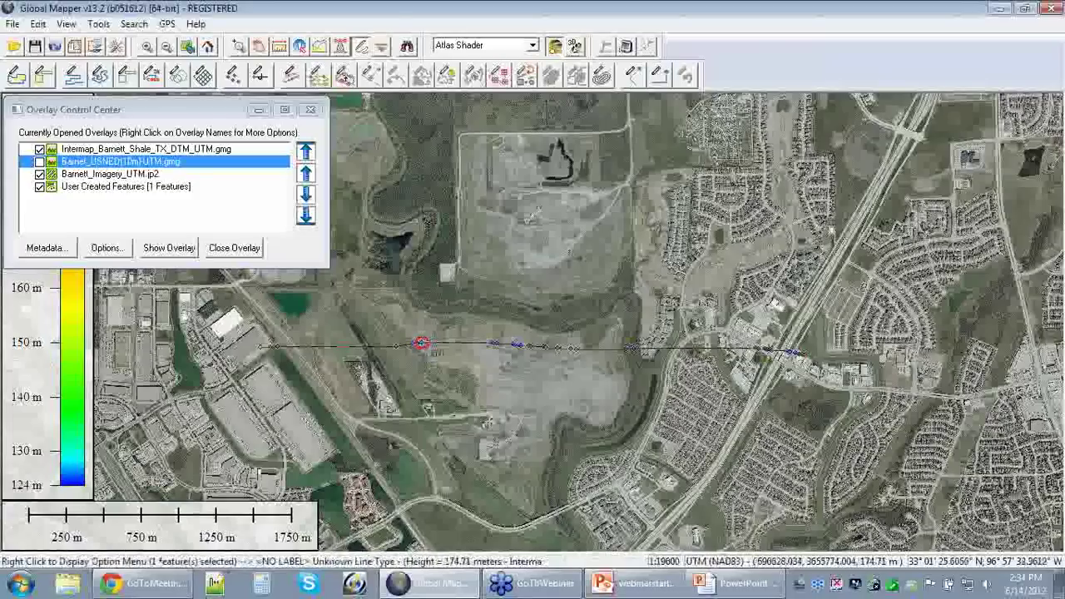
right_click(421, 343)
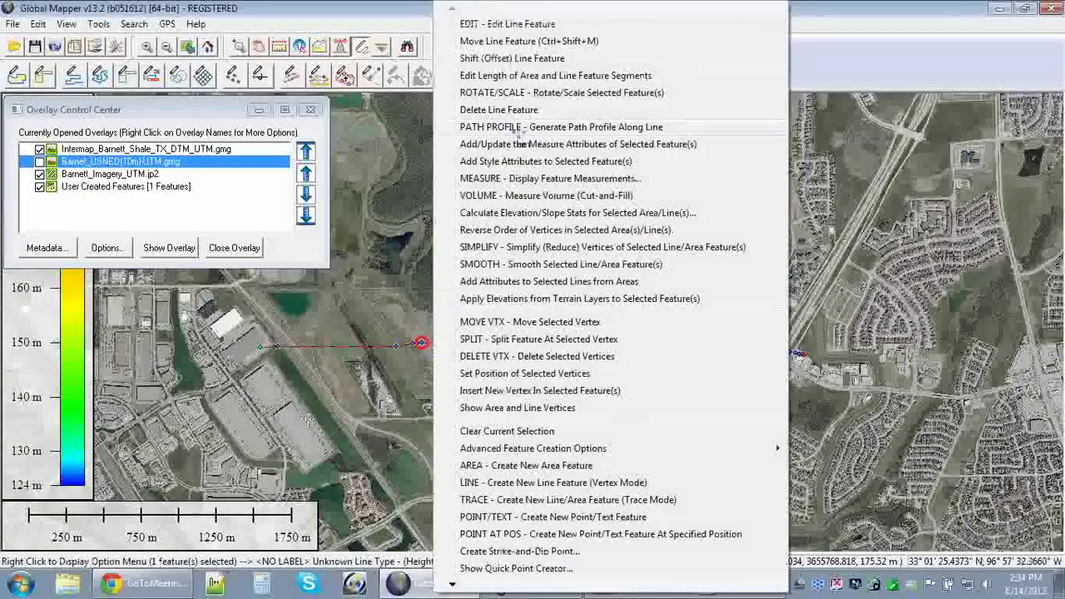
left_click(560, 127)
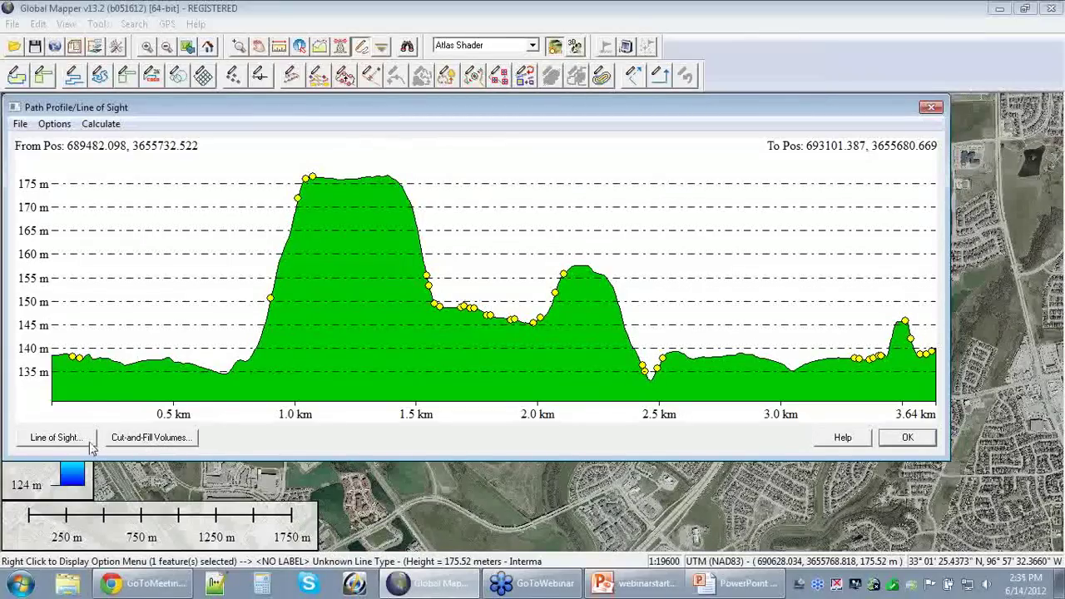
Step: Calculate cut-and-fill volumes along the line with a 5-meter corridor and one base height of -2 meters above ground for all vertices
left_click(191, 443)
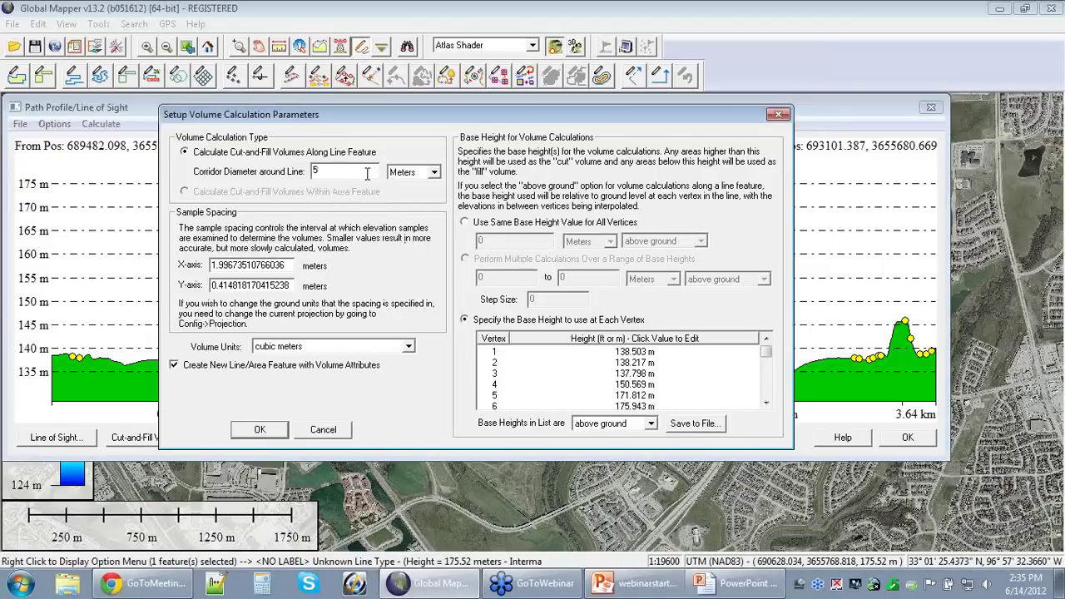
left_click(465, 224)
double_click(480, 241)
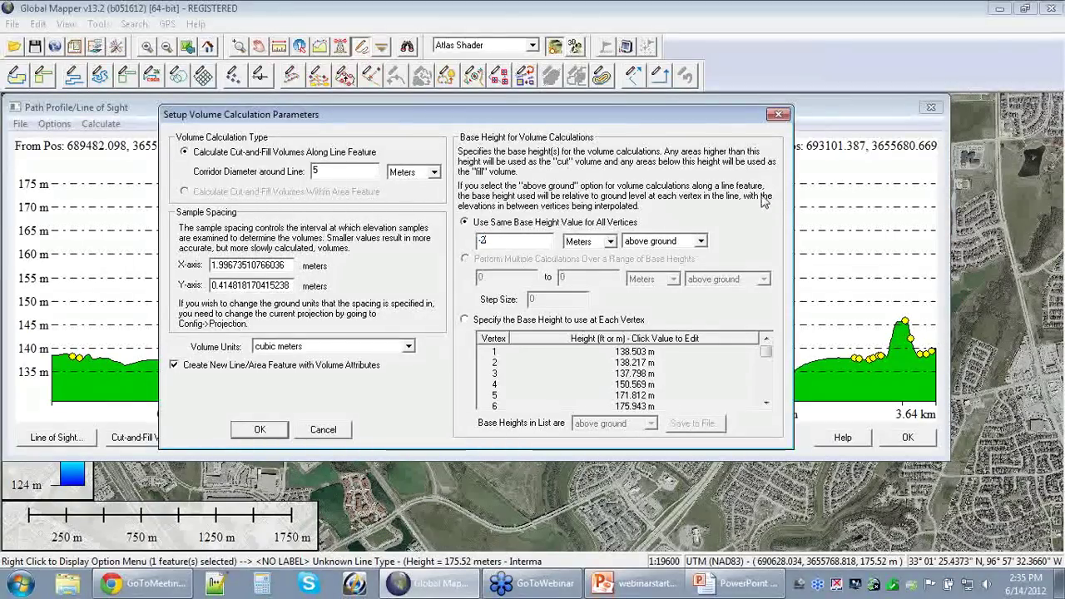
left_click_drag(291, 265, 188, 270)
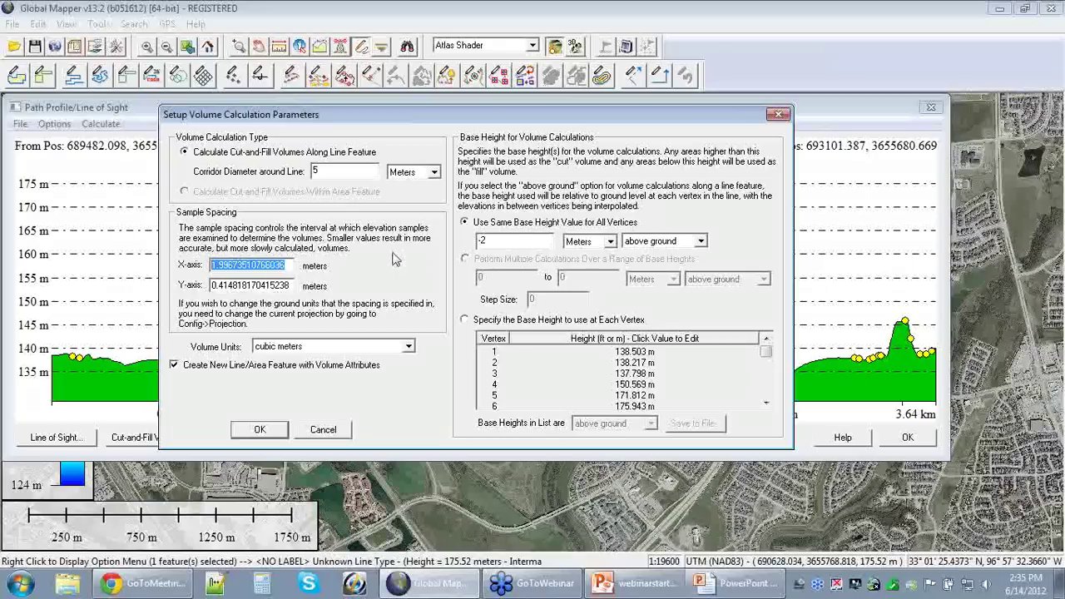
left_click(260, 430)
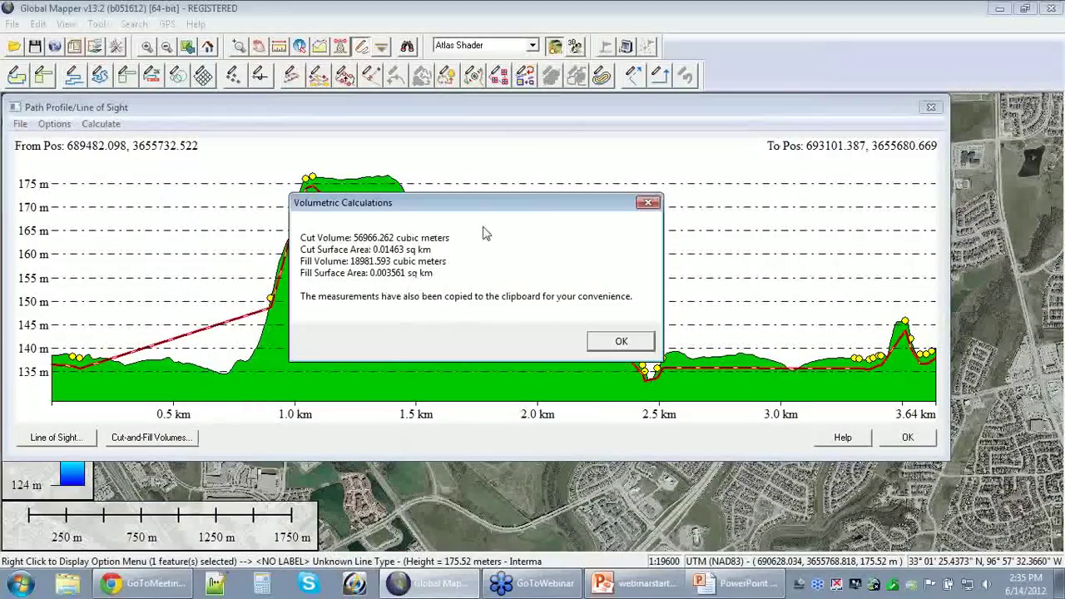
Step: Move the volume results around to examine the cut line on the profile, and close both the results and the profile
left_click_drag(466, 239, 474, 338)
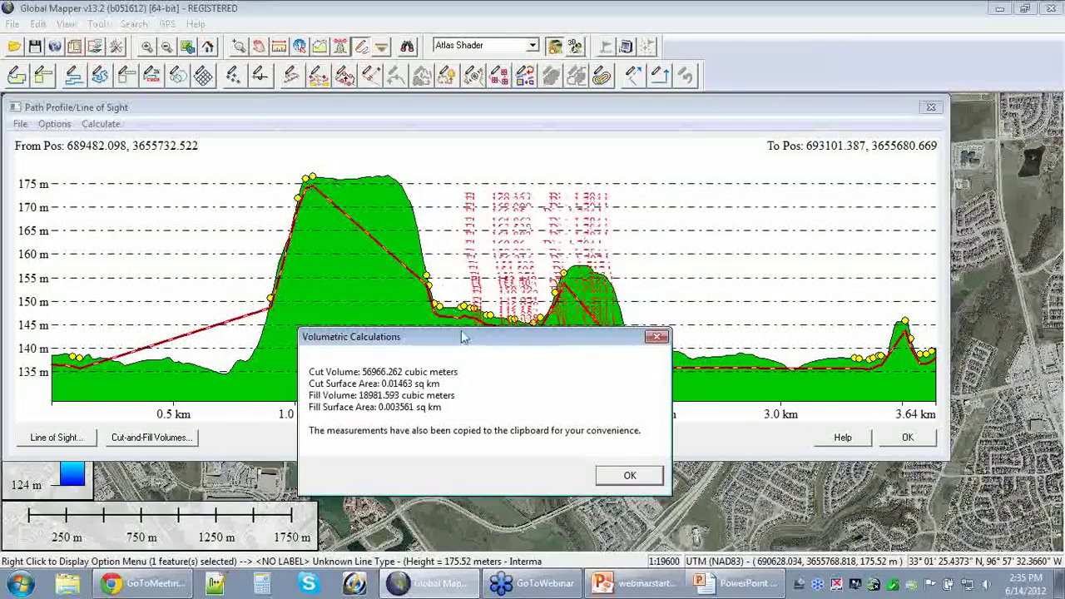
left_click_drag(465, 337, 462, 190)
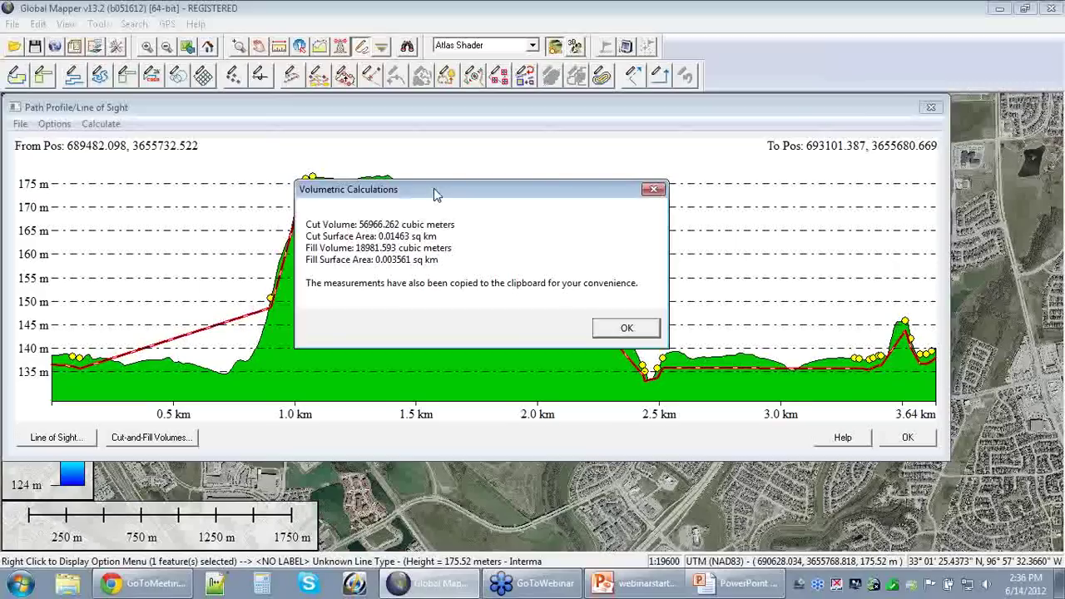
left_click(654, 191)
left_click(509, 427)
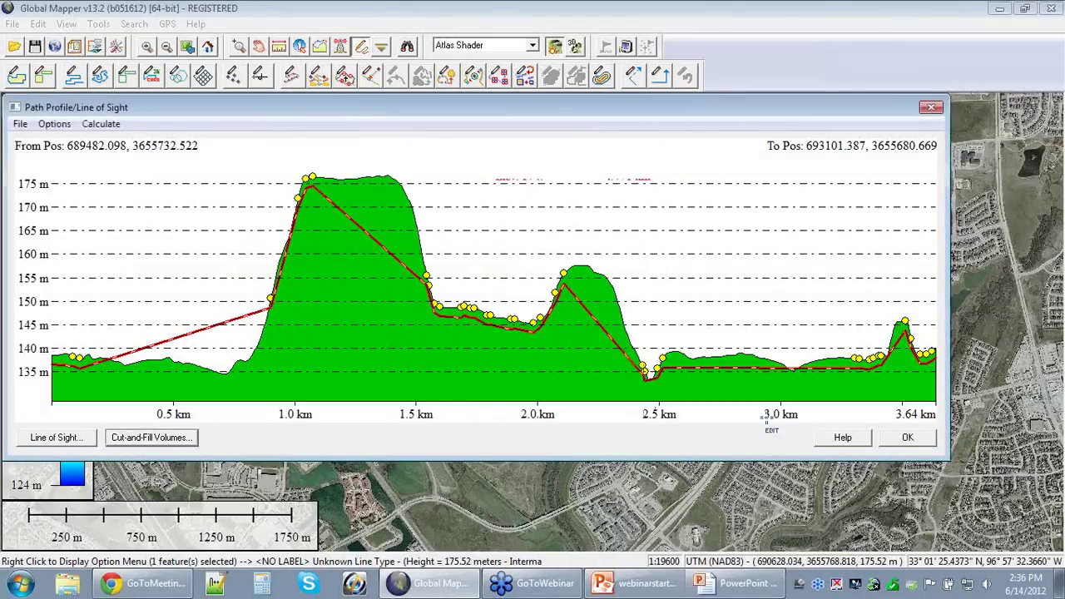
left_click(907, 438)
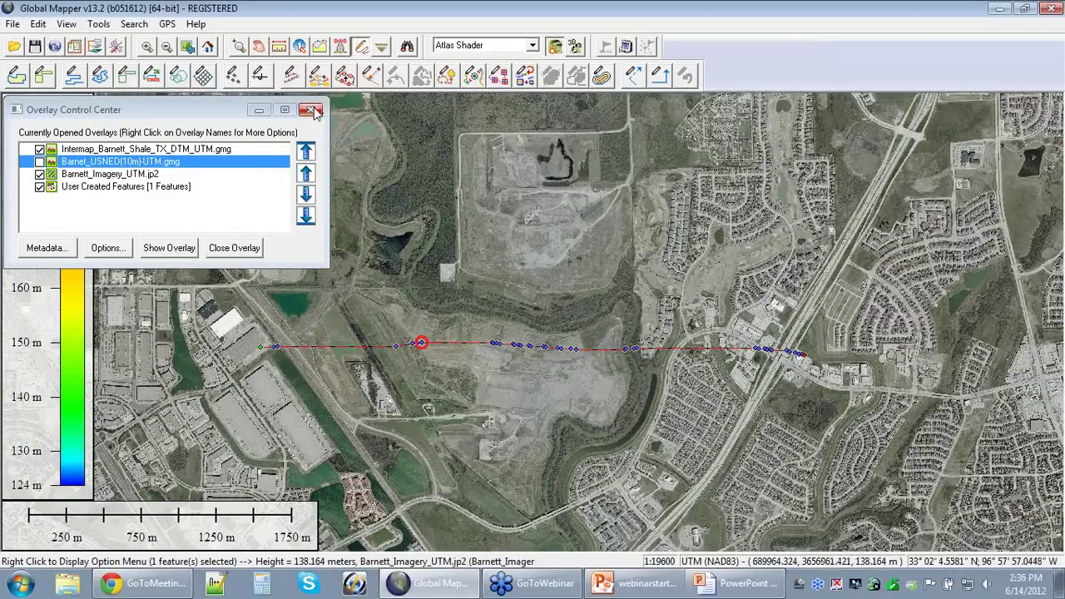
Step: Delete the traced line feature from the map
right_click(524, 346)
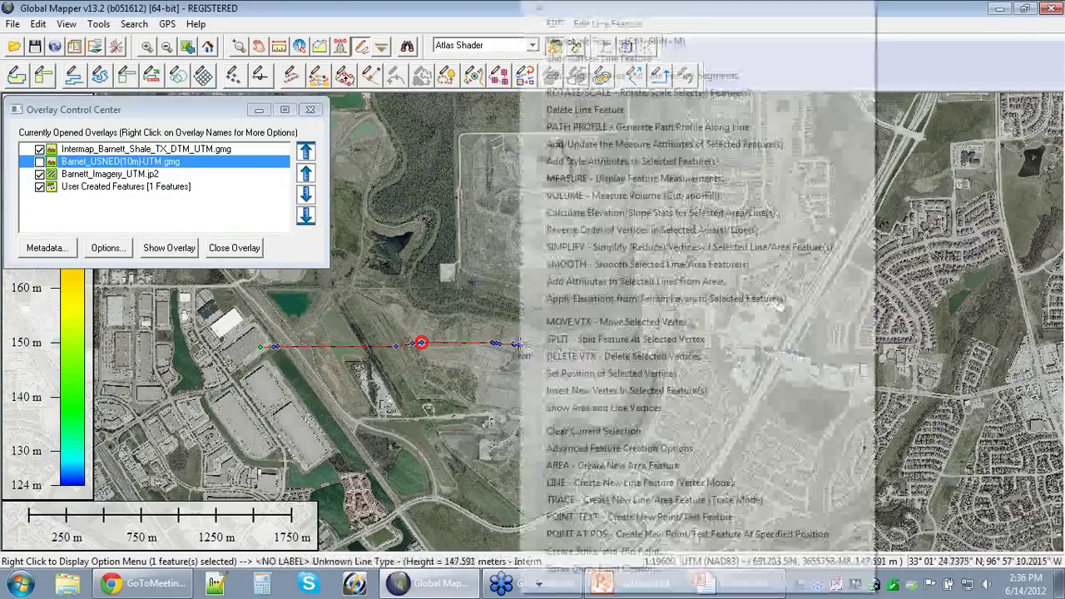
left_click(473, 241)
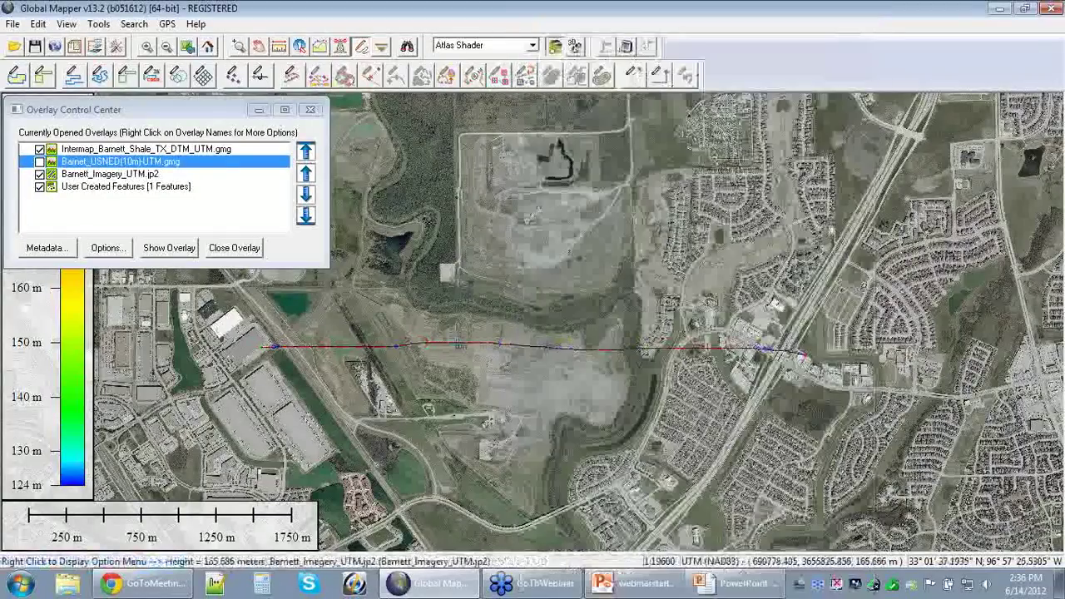
left_click(457, 347)
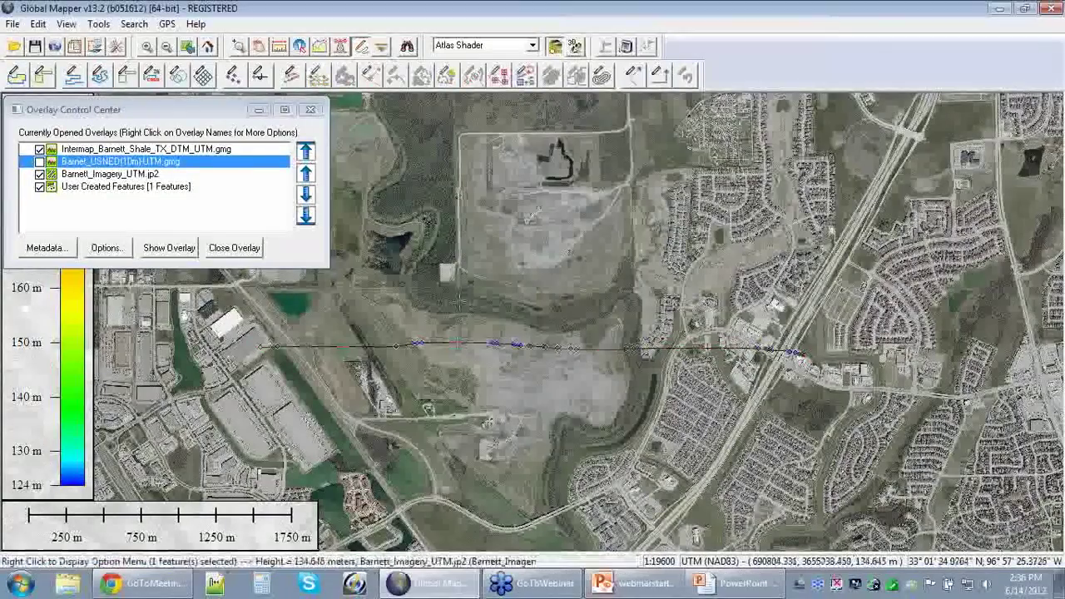
key("Delete")
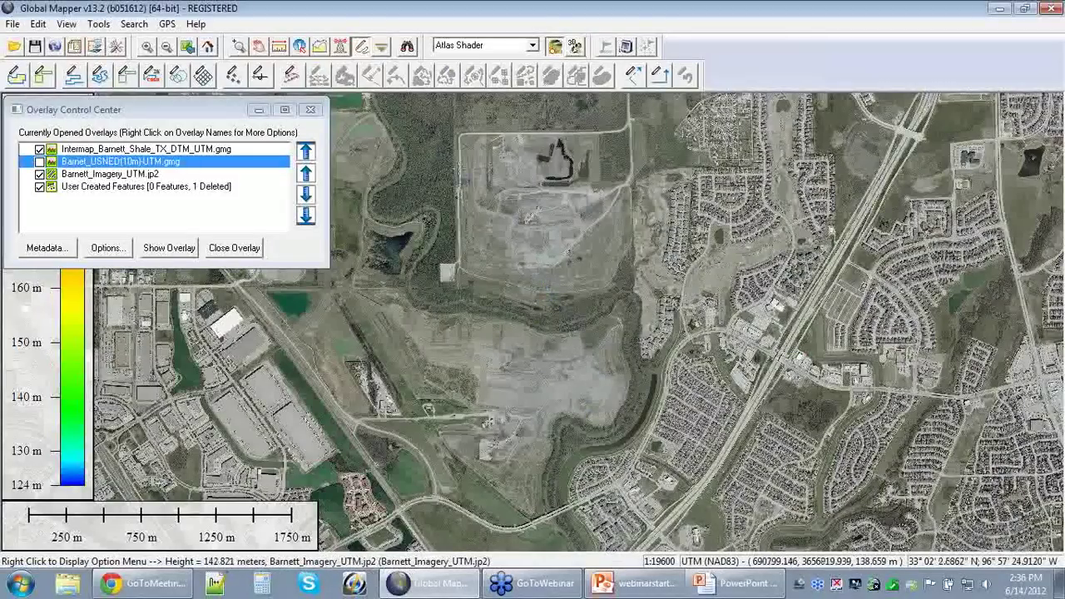
Step: Hide the Barnett_Imagery_UTM.jp2 overlay to expose the Intermap DTM, and close the Overlay Control Center
left_click(261, 110)
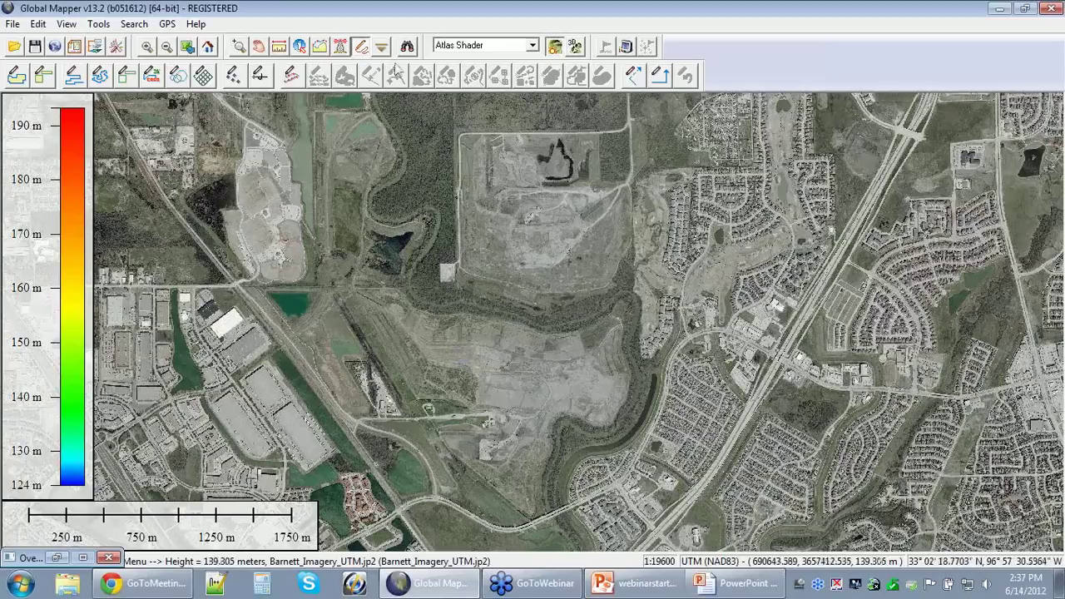
left_click(366, 48)
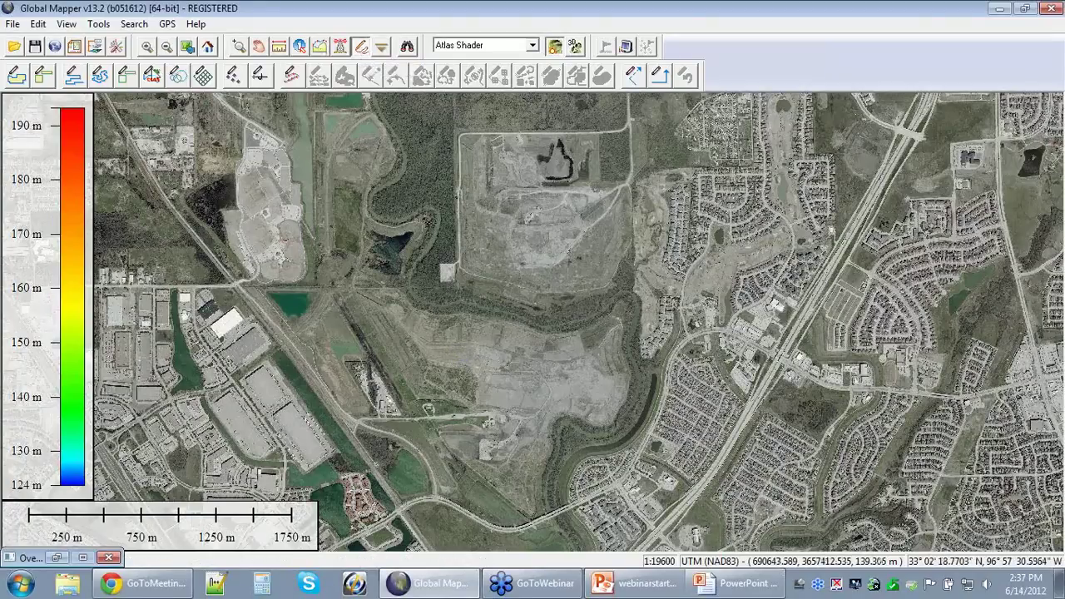
left_click(96, 48)
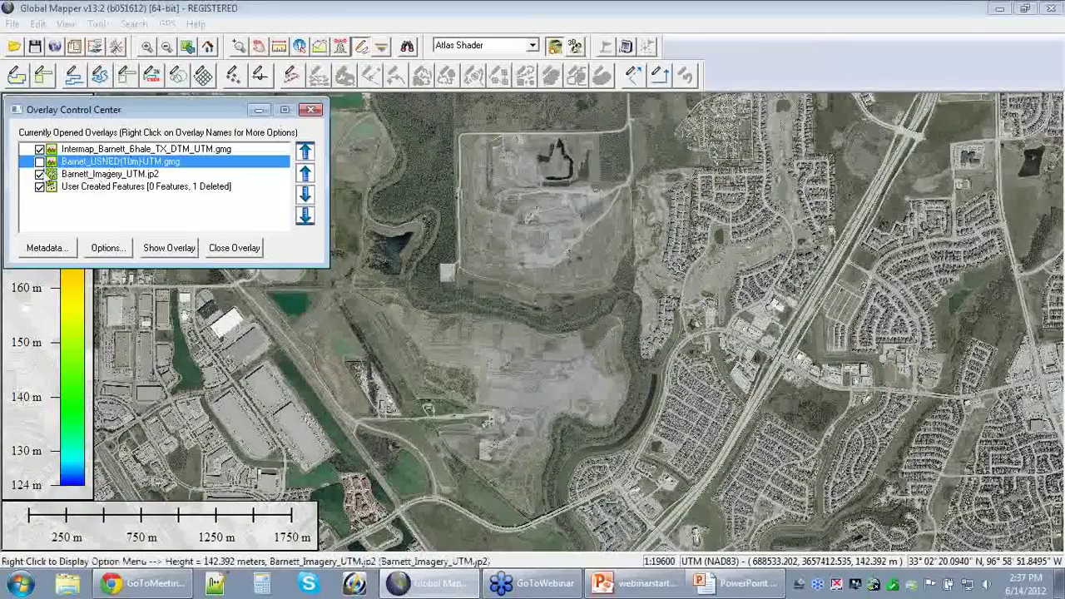
left_click(39, 174)
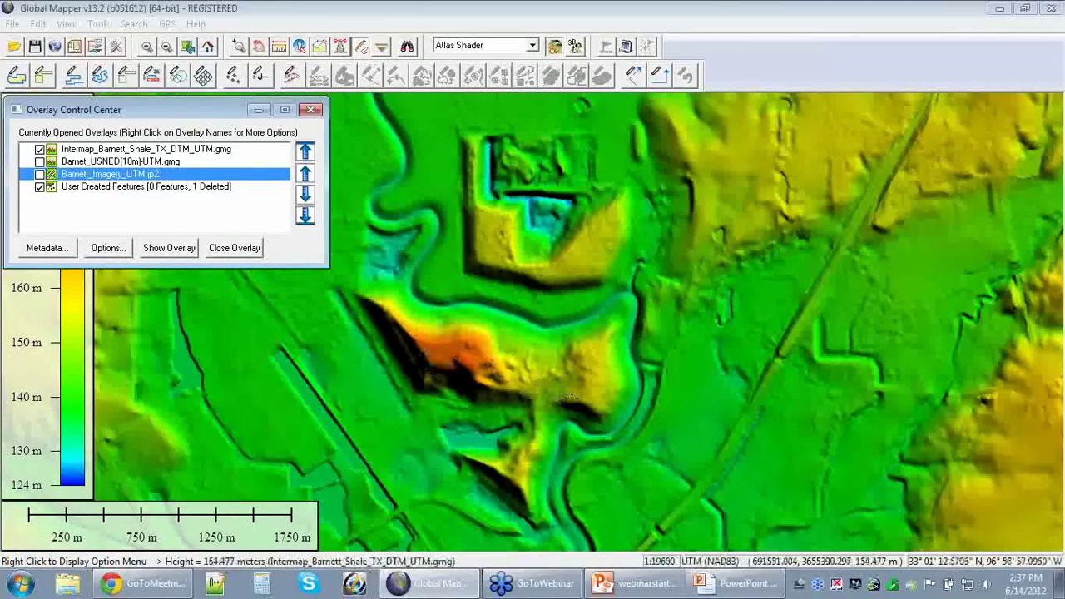
left_click(311, 110)
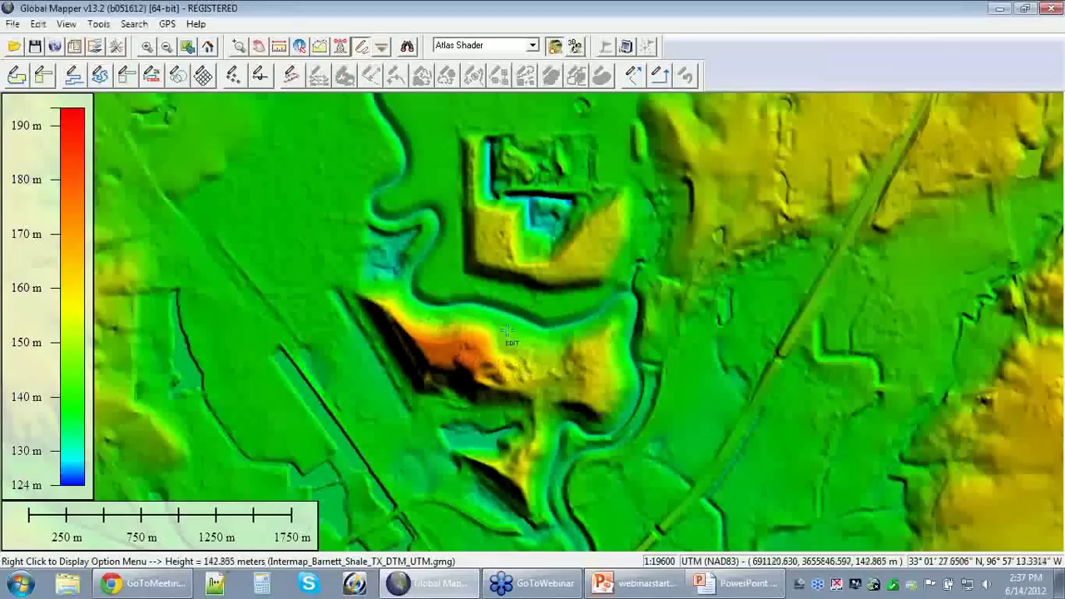
Step: Set up a view shed from the peak of the orange mound with a 4-mile view radius and a red display color
left_click(344, 50)
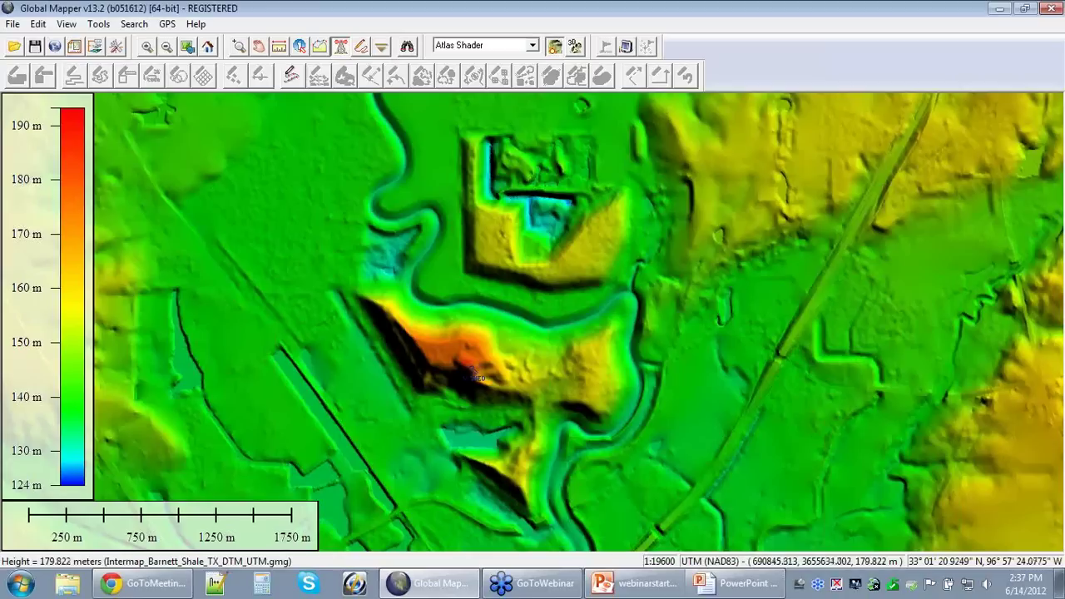
left_click(472, 376)
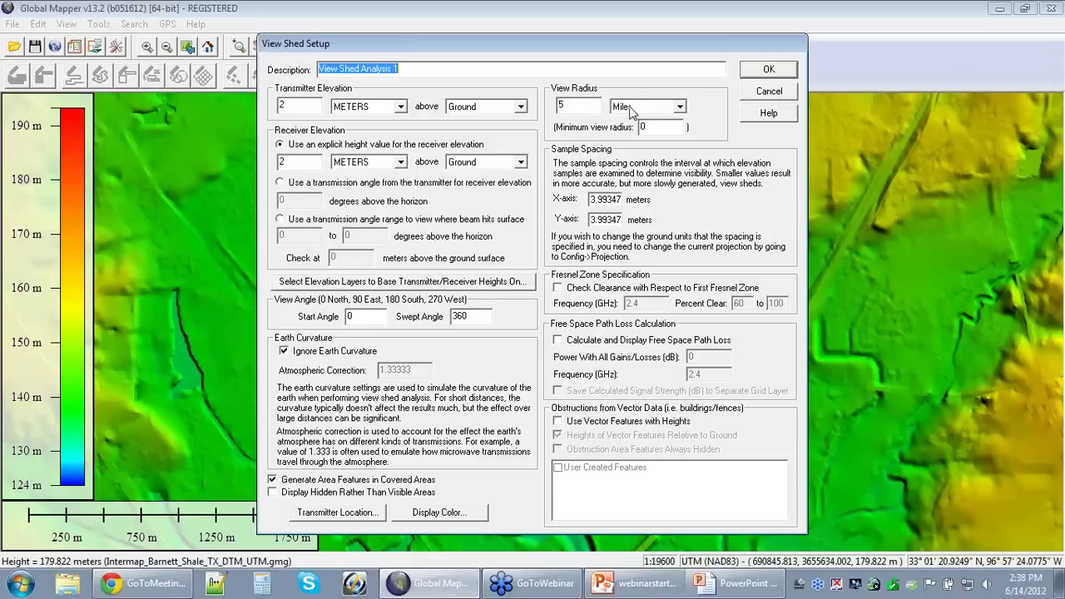
double_click(559, 106)
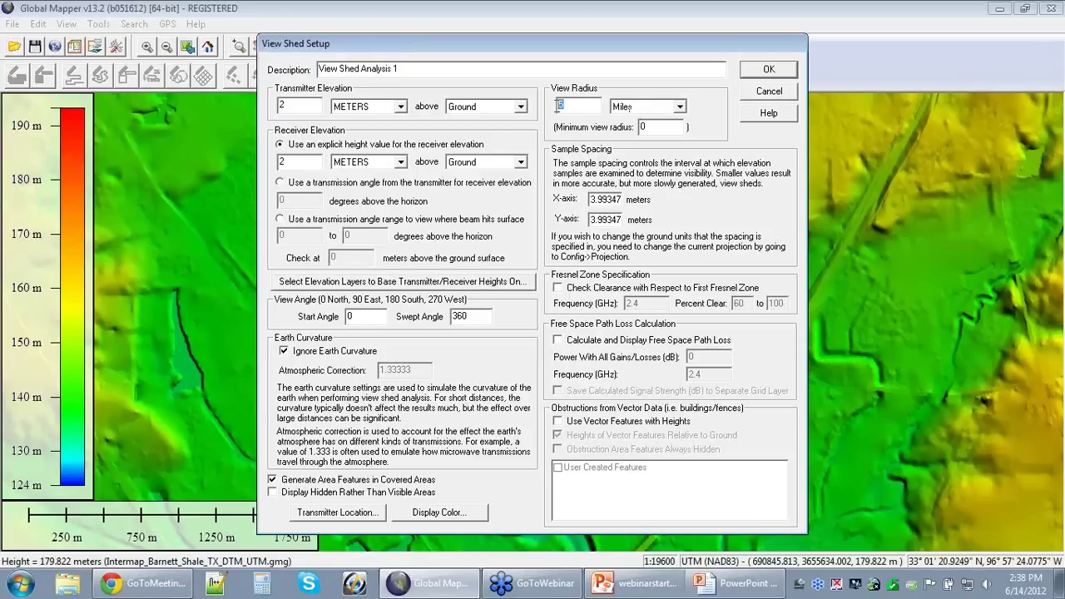
type("4")
left_click(469, 517)
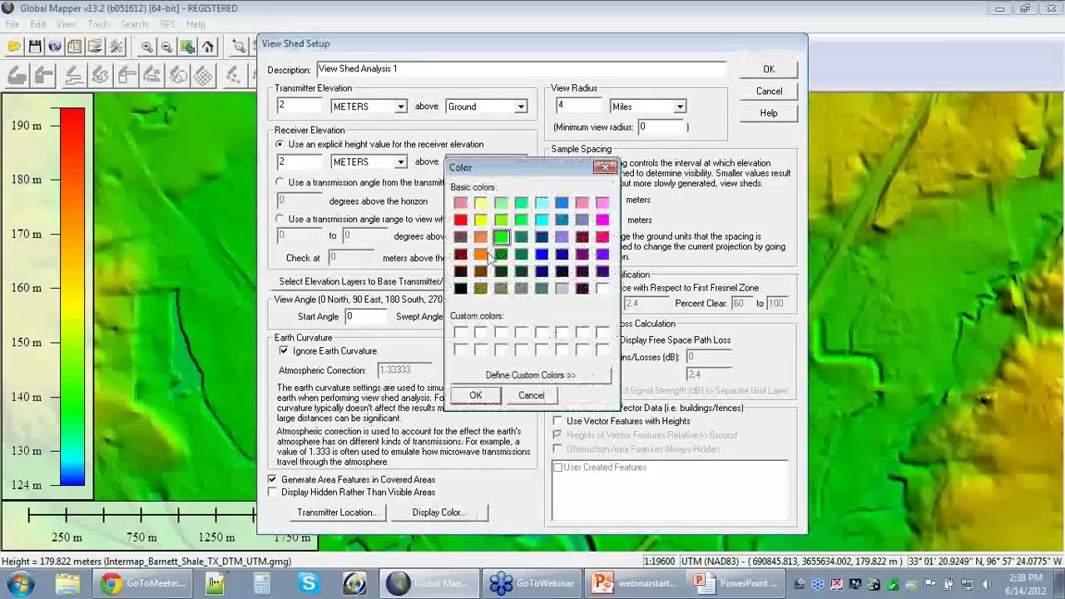
left_click(461, 220)
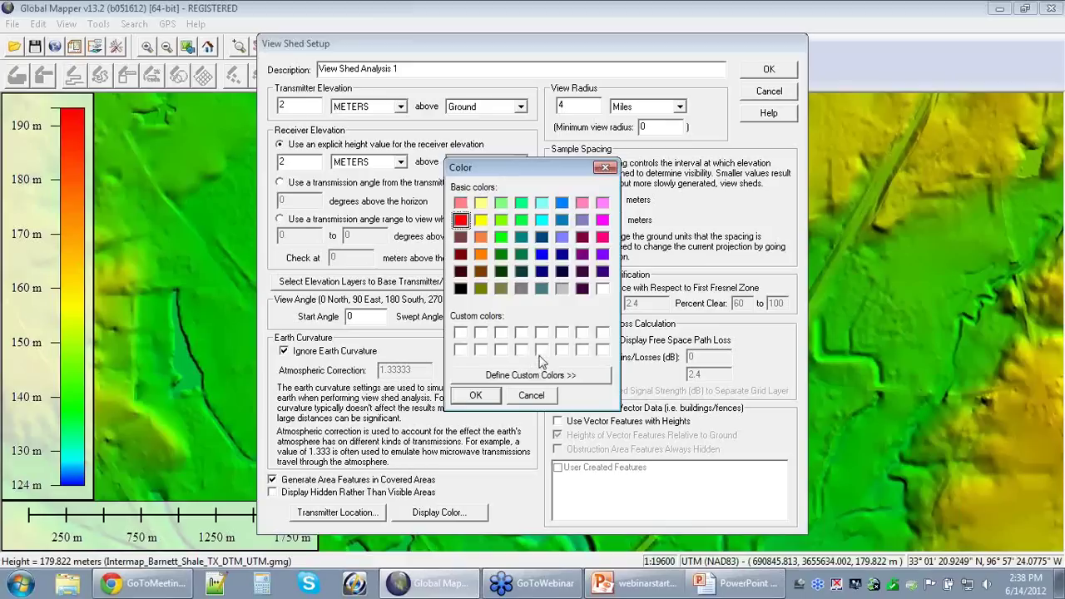
left_click(477, 396)
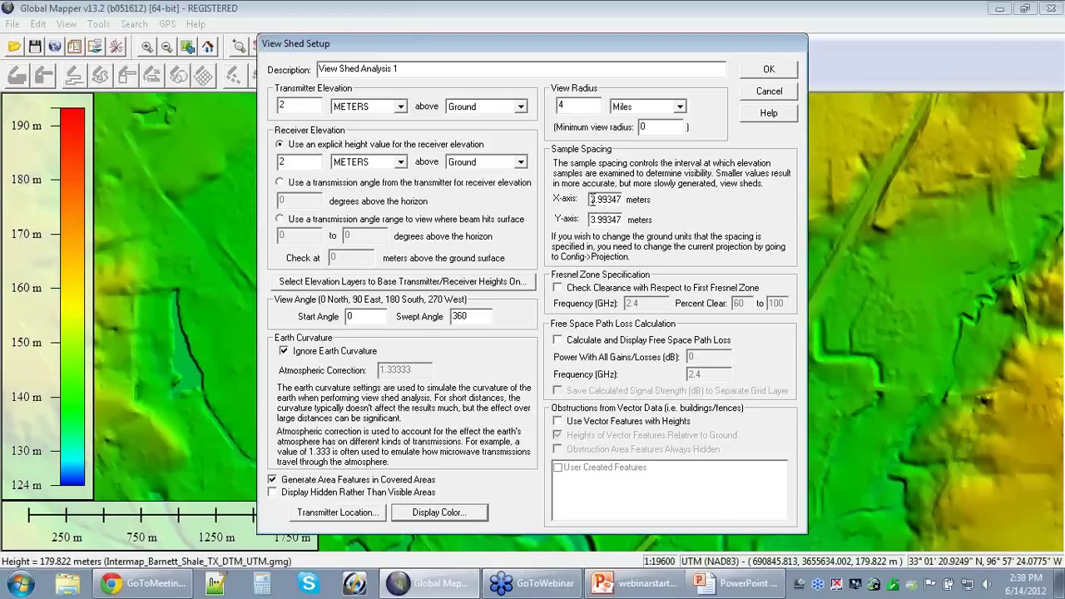
Step: Set the view shed's X and Y sample spacing to 10 meters, generate it, and view its full extent
left_click_drag(591, 199, 684, 215)
type("10")
left_click_drag(593, 219, 661, 223)
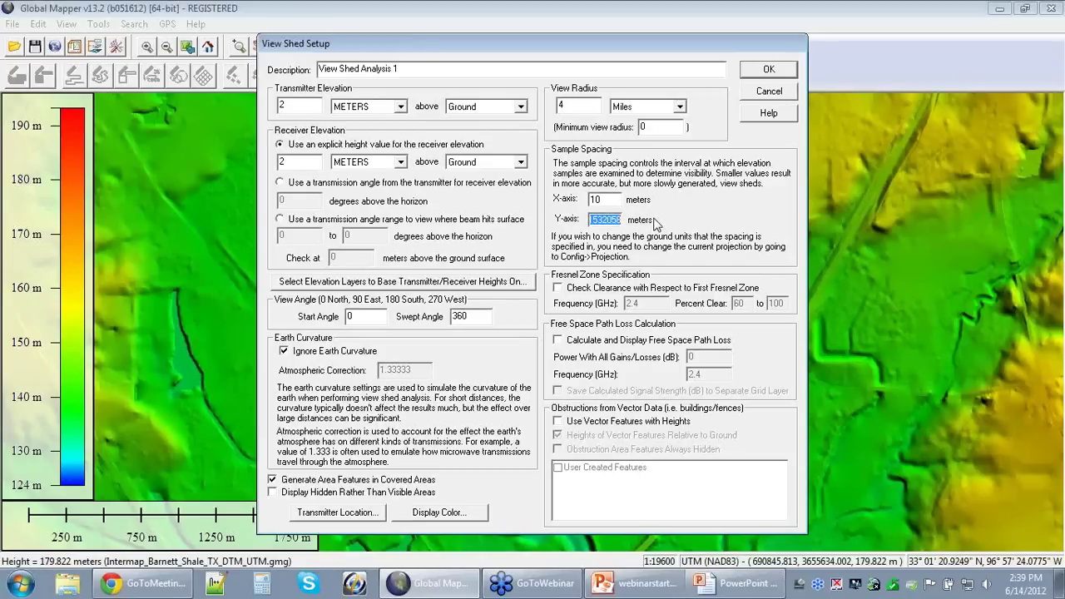
type("10")
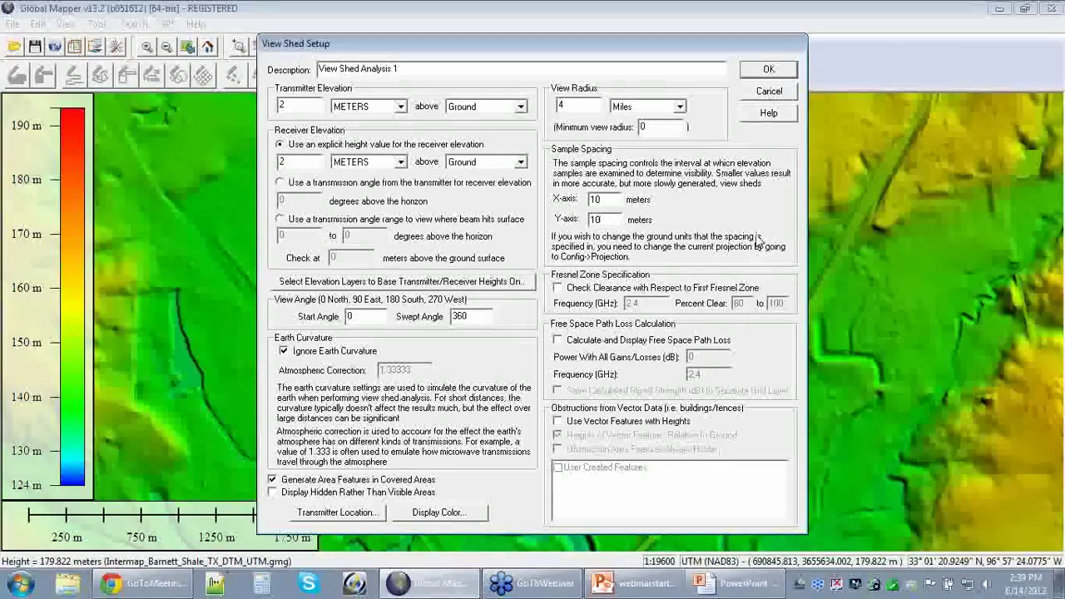
left_click(769, 70)
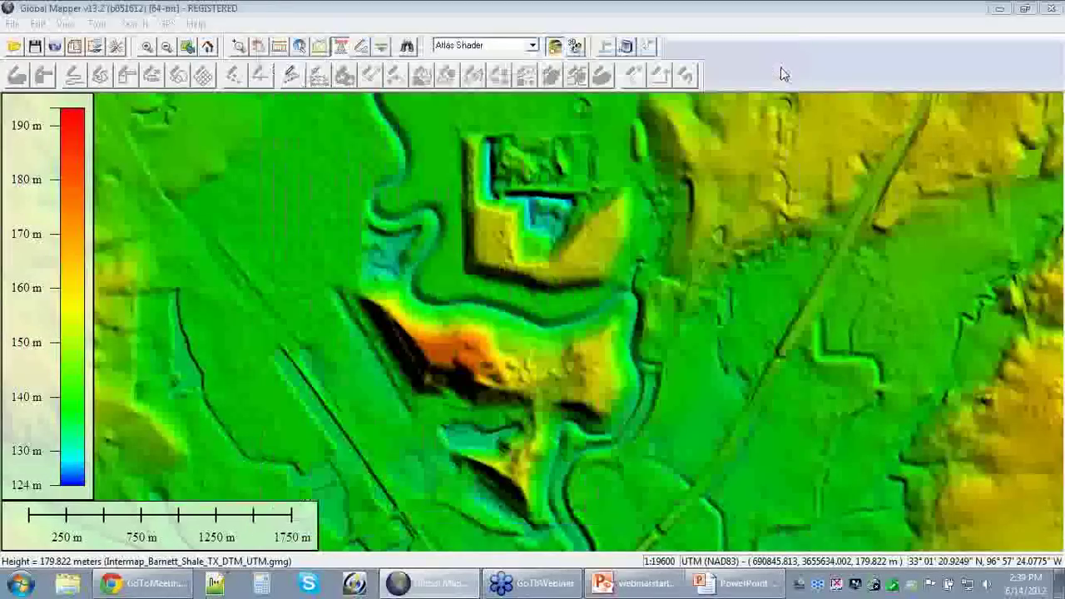
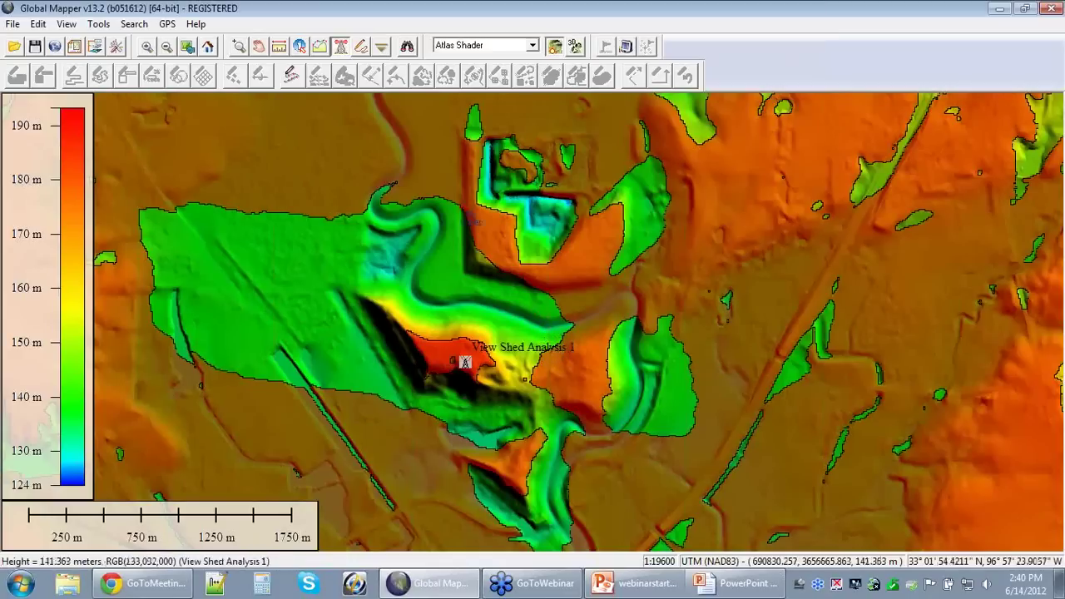
scroll(519, 311, "down", 1)
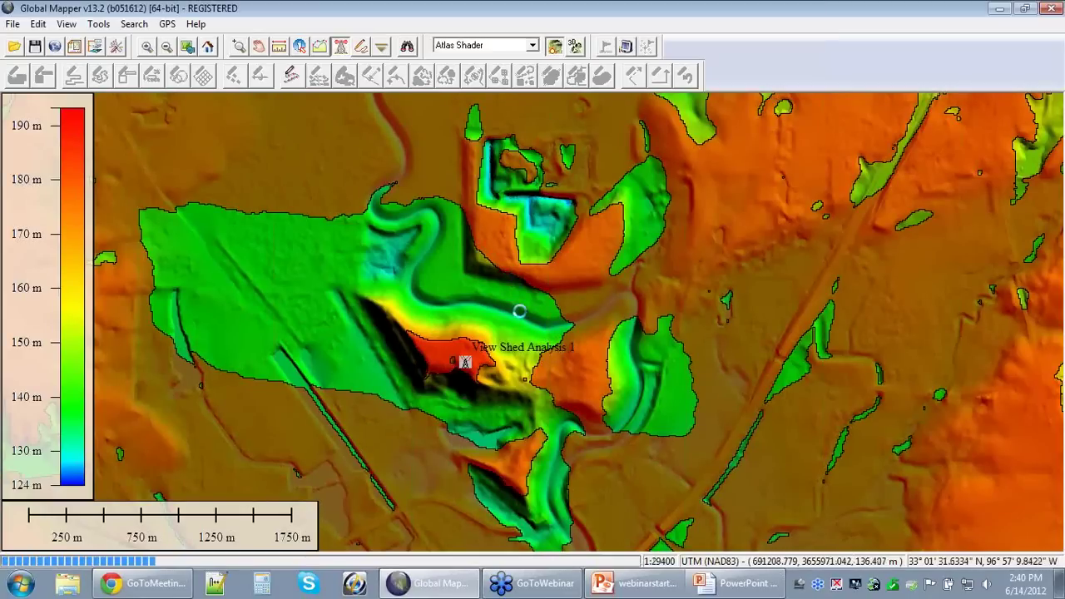
scroll(519, 311, "down", 1)
scroll(519, 311, "down", 2)
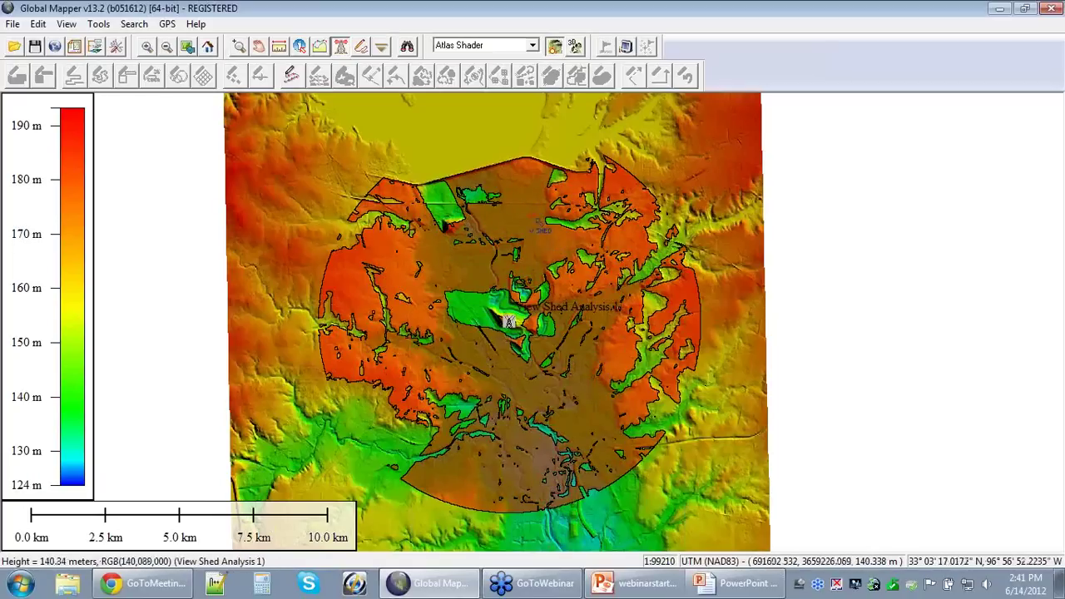
Step: Hide the View Shed Analysis 1 overlay, show Barnett_Imagery_UTM.jp2, and close the Overlay Control Center
left_click(95, 47)
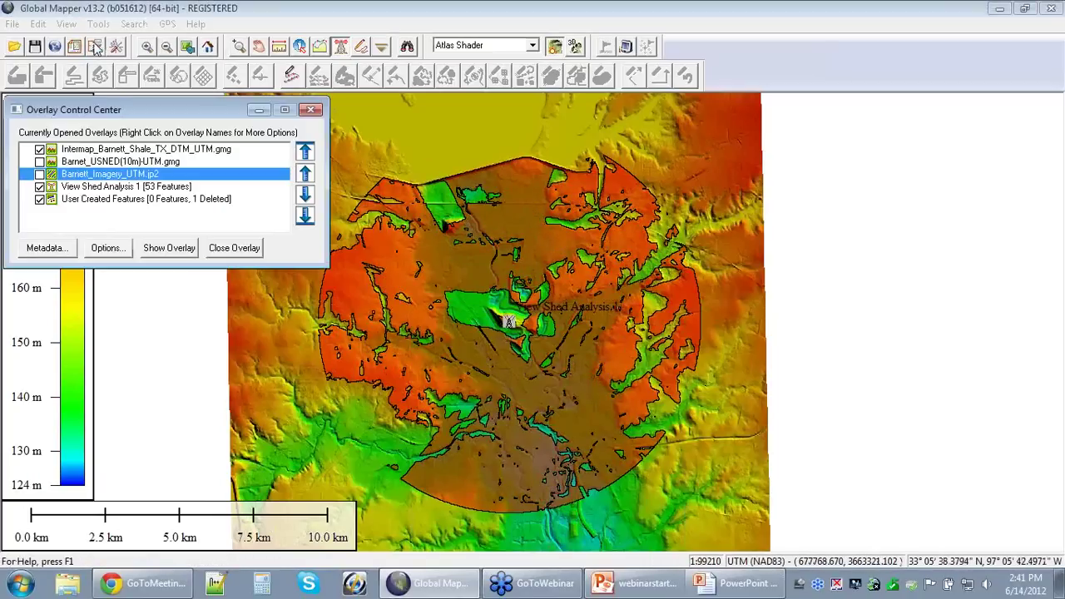
left_click(39, 187)
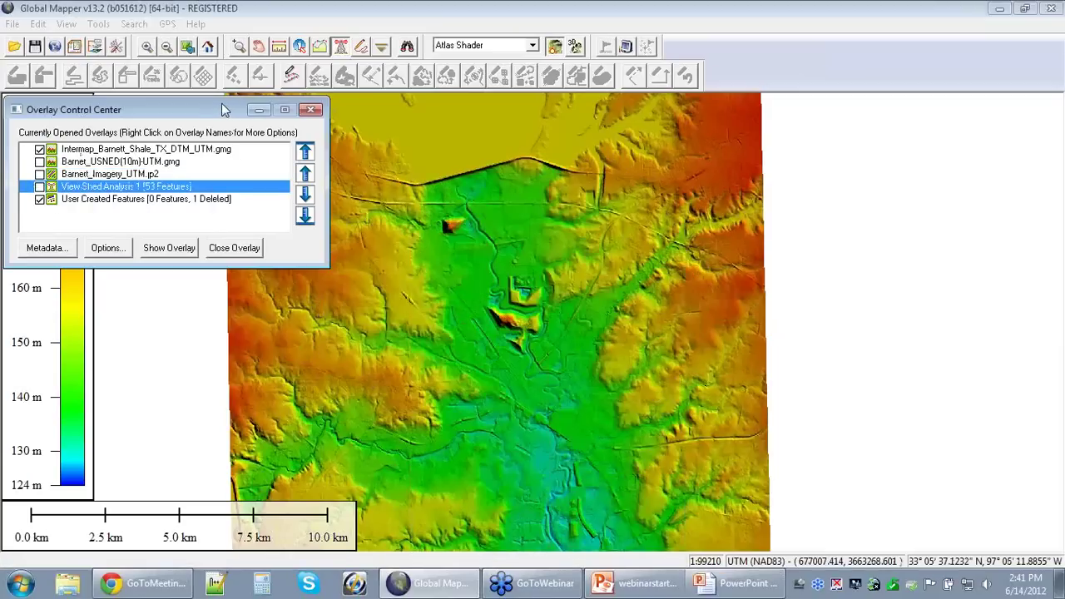
left_click(39, 174)
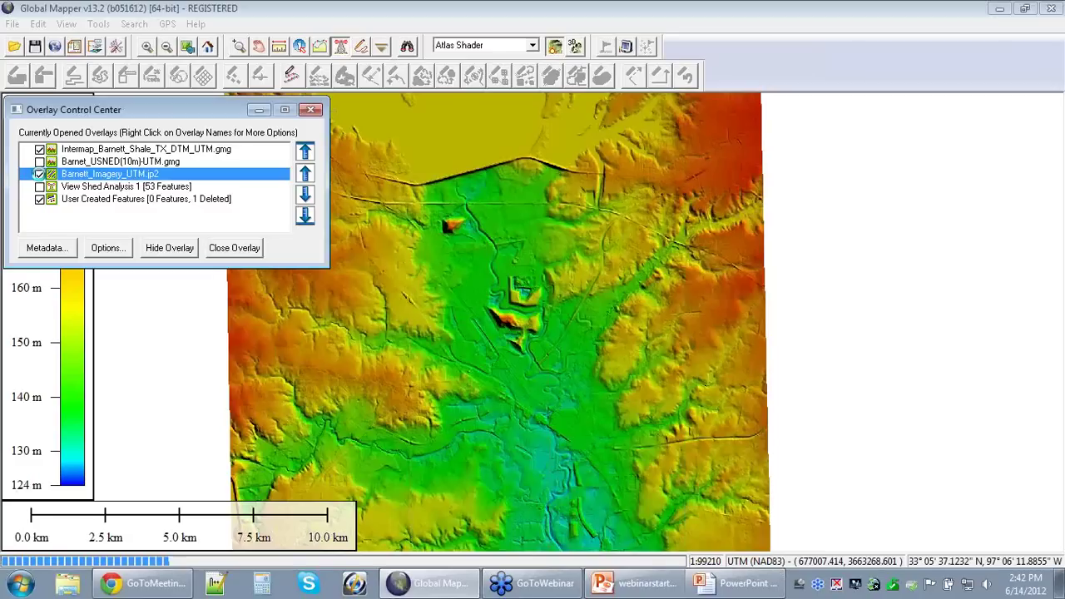
left_click(311, 111)
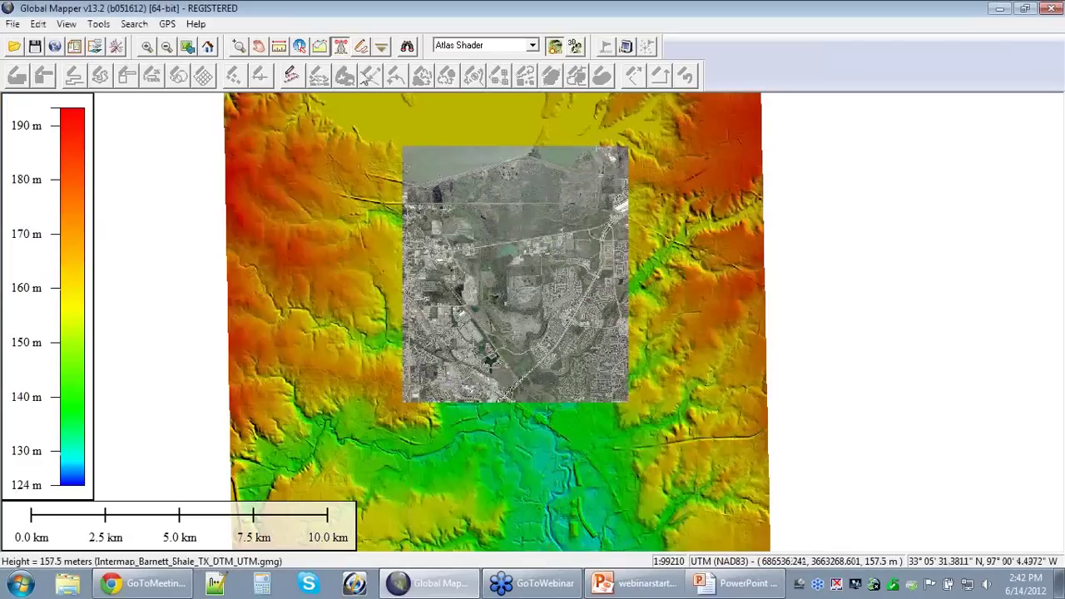
Step: Start generating contours for the mound area with the X-axis and Y-axis resolution set to 5 meters
left_click_drag(468, 261, 565, 357)
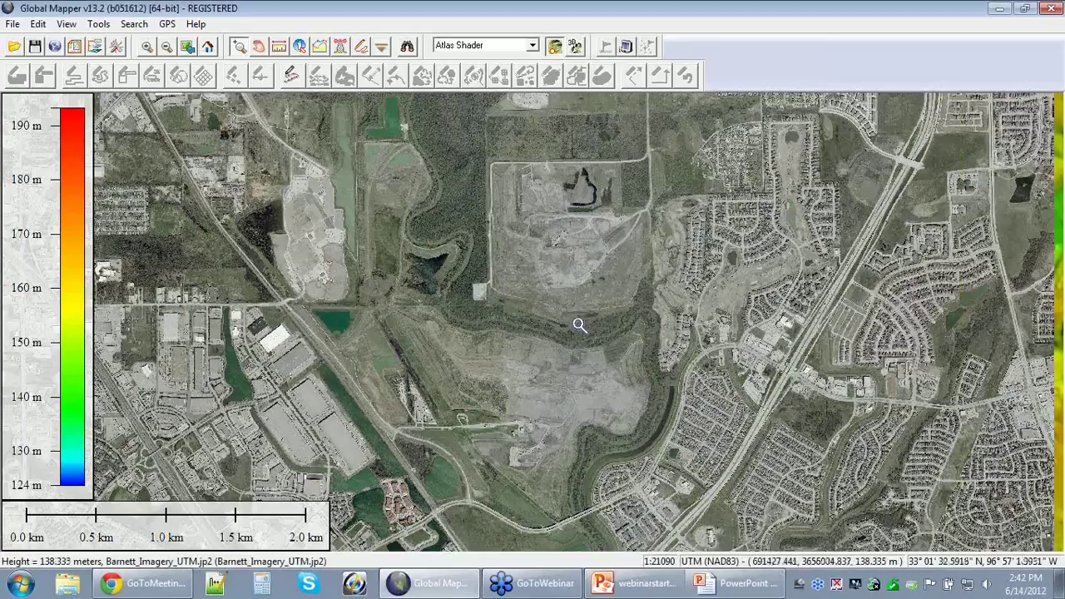
left_click(13, 25)
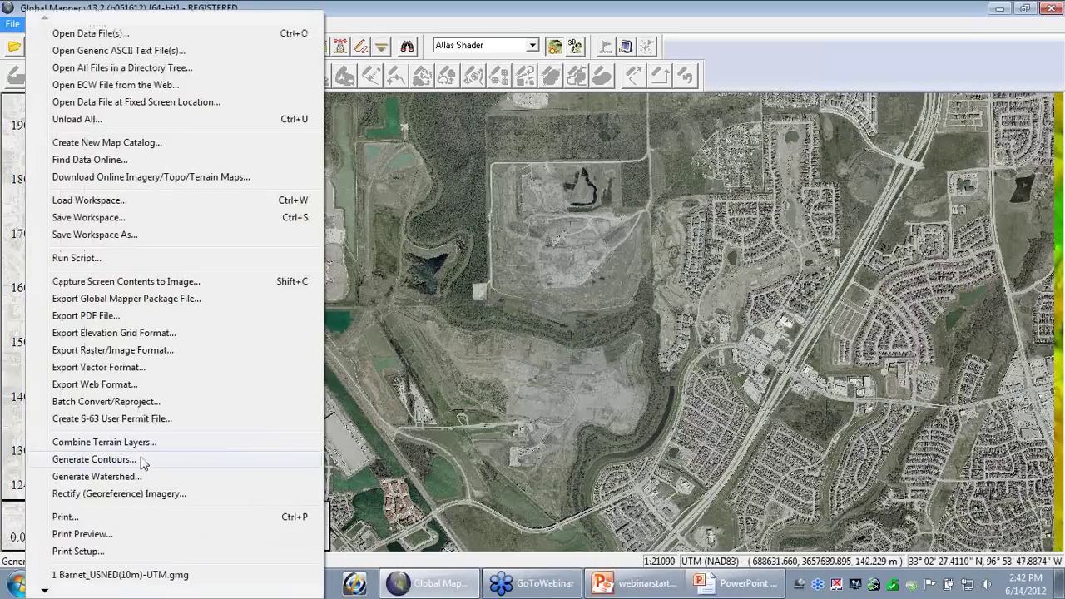
left_click(94, 459)
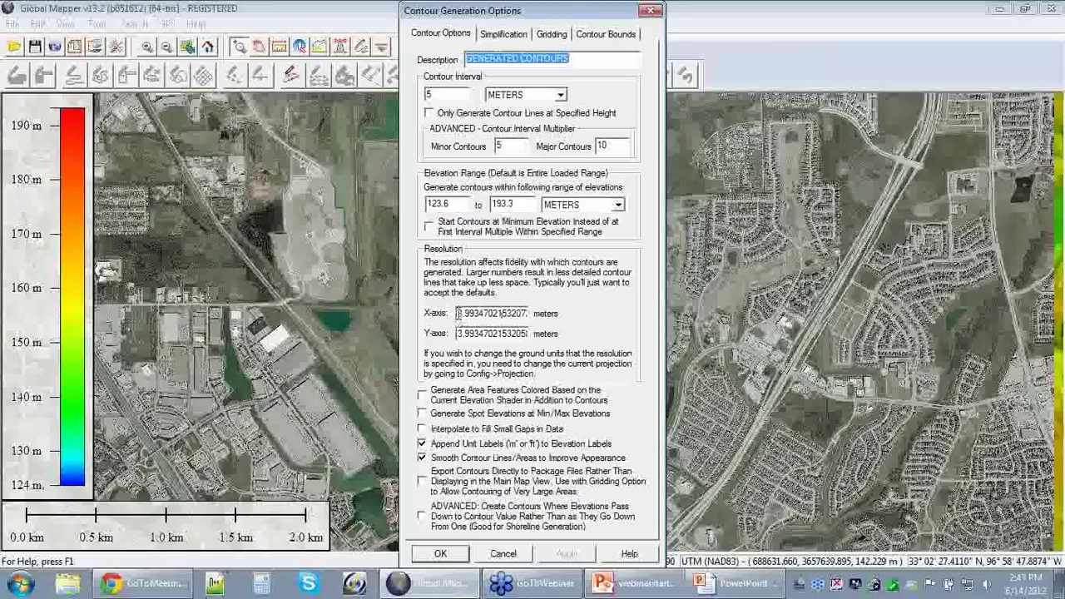
left_click_drag(457, 314, 538, 318)
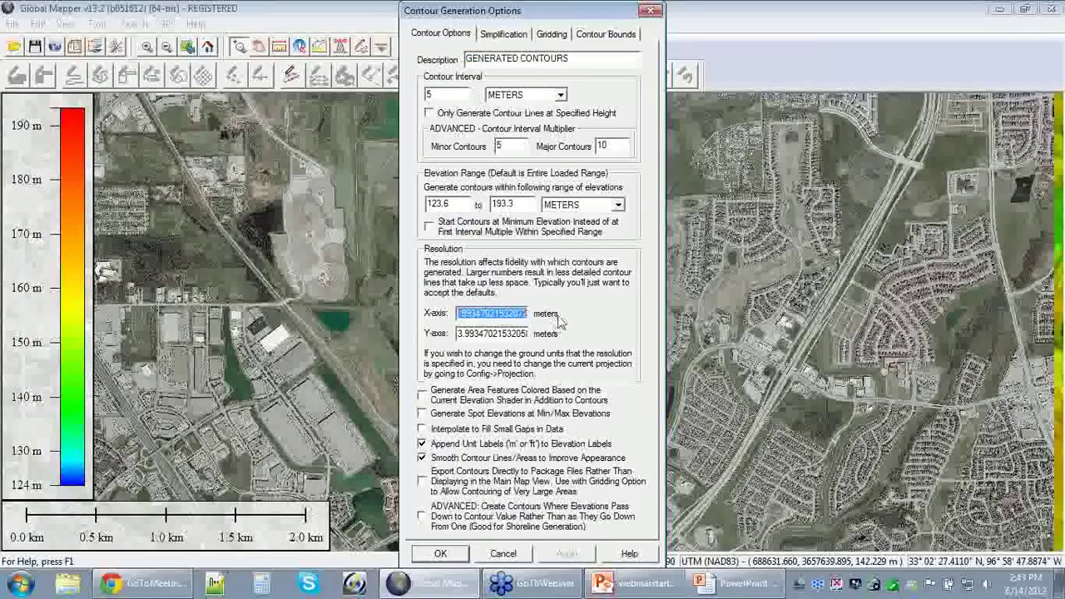
type("1")
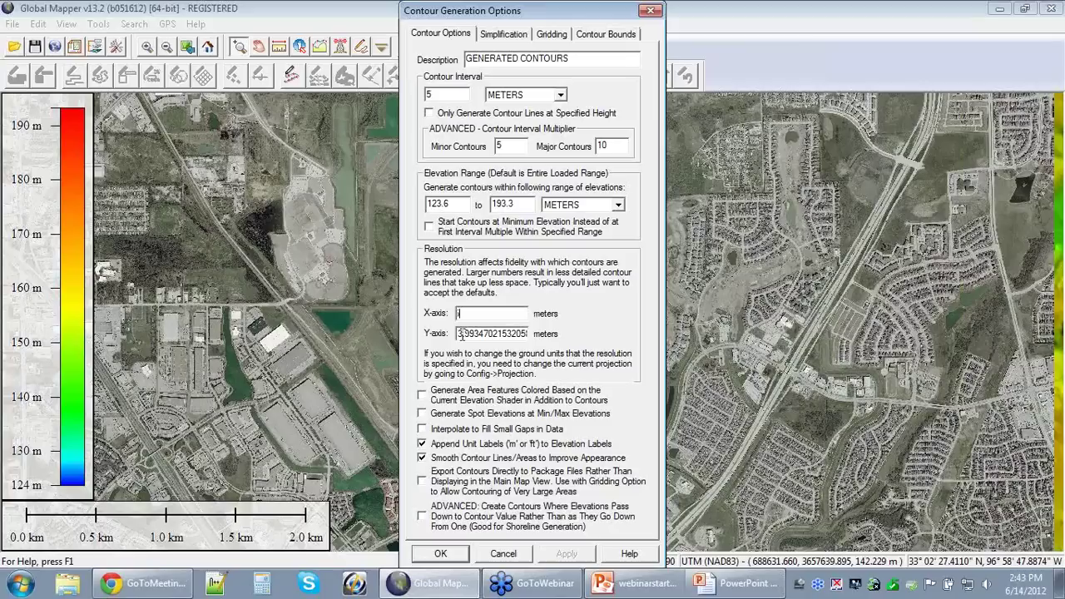
left_click_drag(459, 333, 602, 337)
type("5")
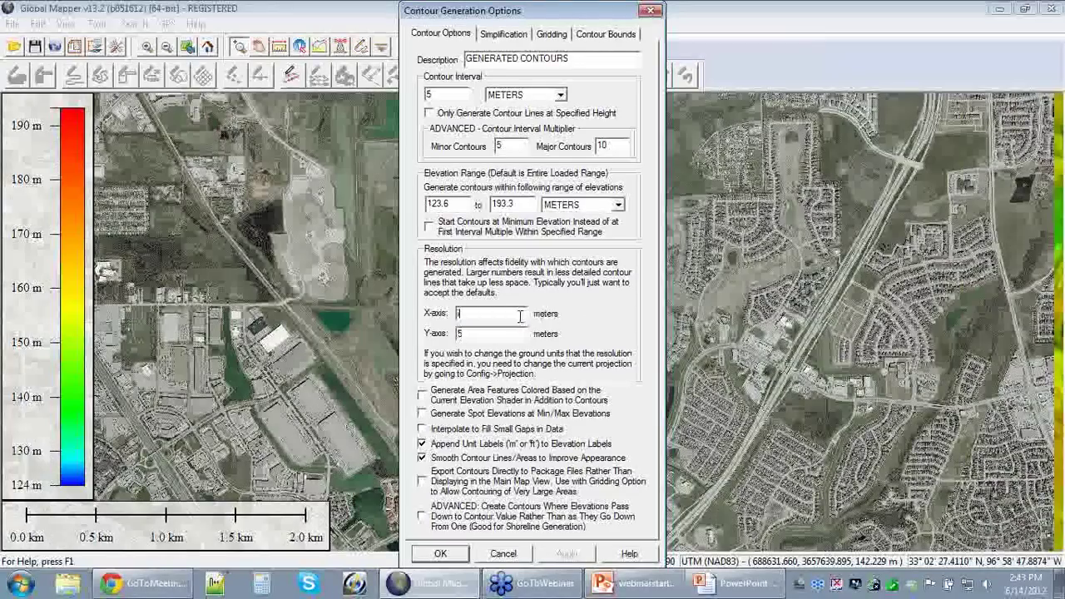
left_click(517, 314)
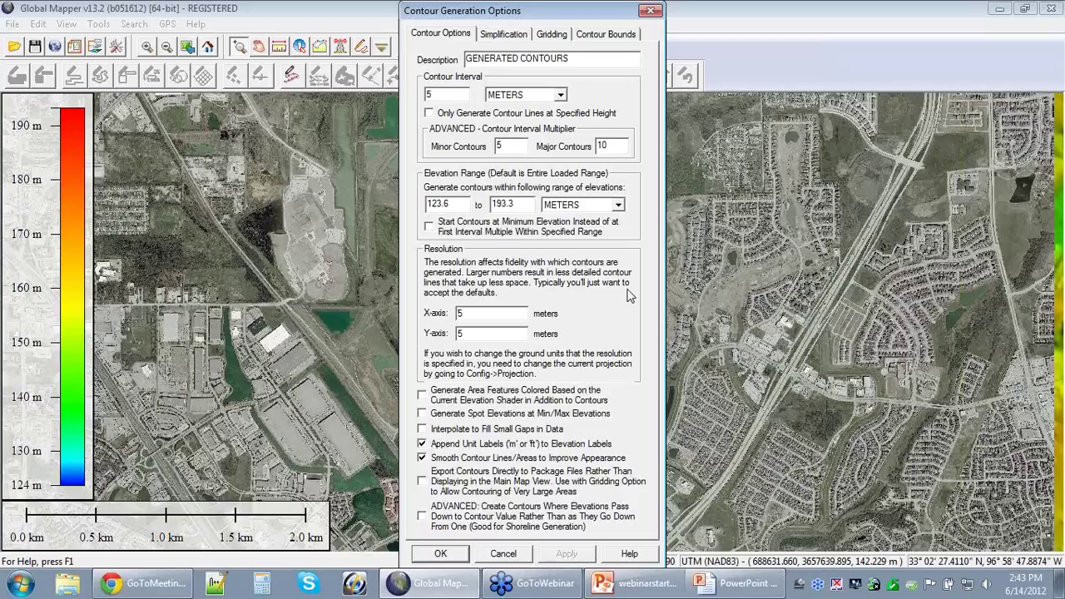
Step: Draw contour bounds about 4.1 km wide and 3.1 km high around the mounds and generate the contours
left_click(593, 35)
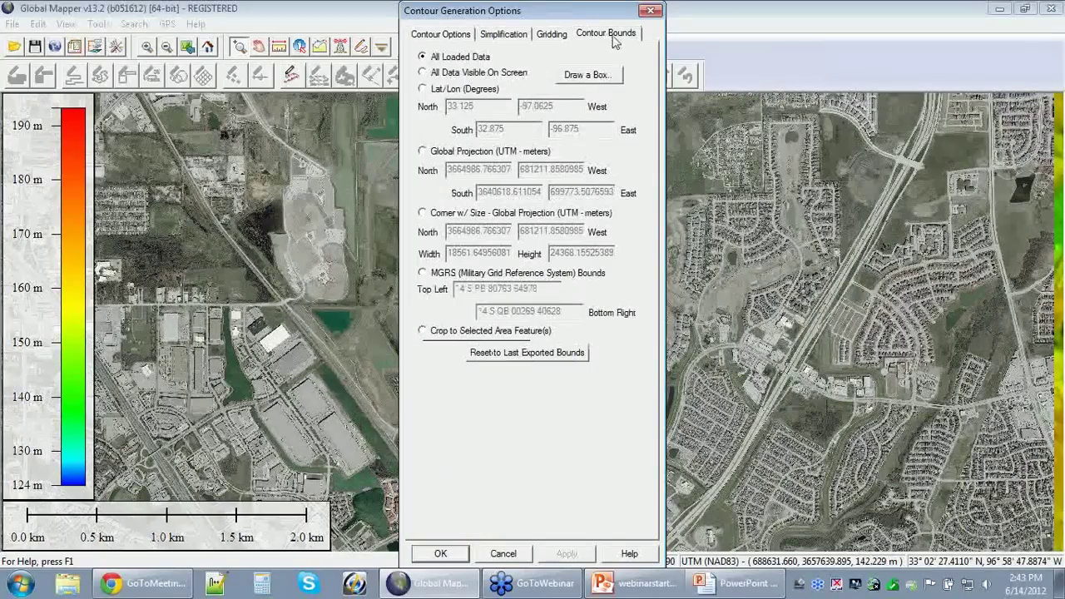
left_click(592, 76)
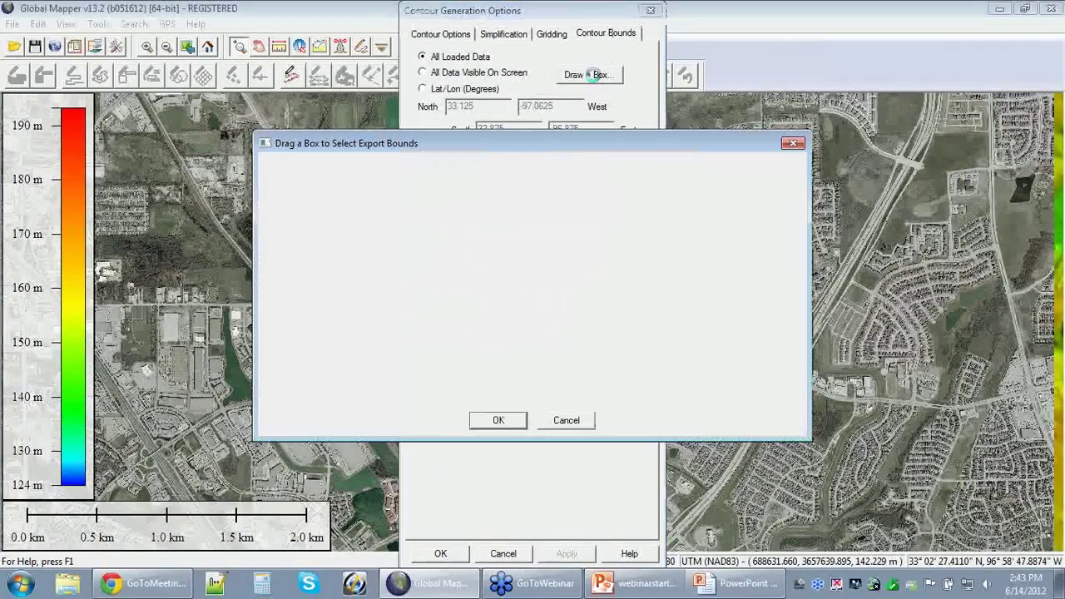
left_click_drag(391, 183, 676, 401)
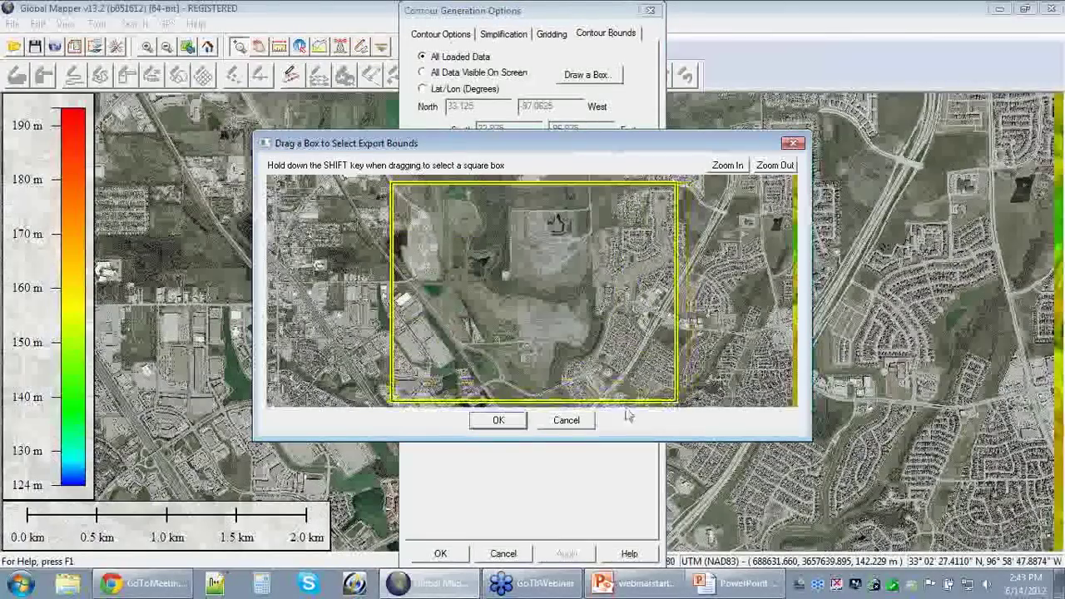
left_click(499, 420)
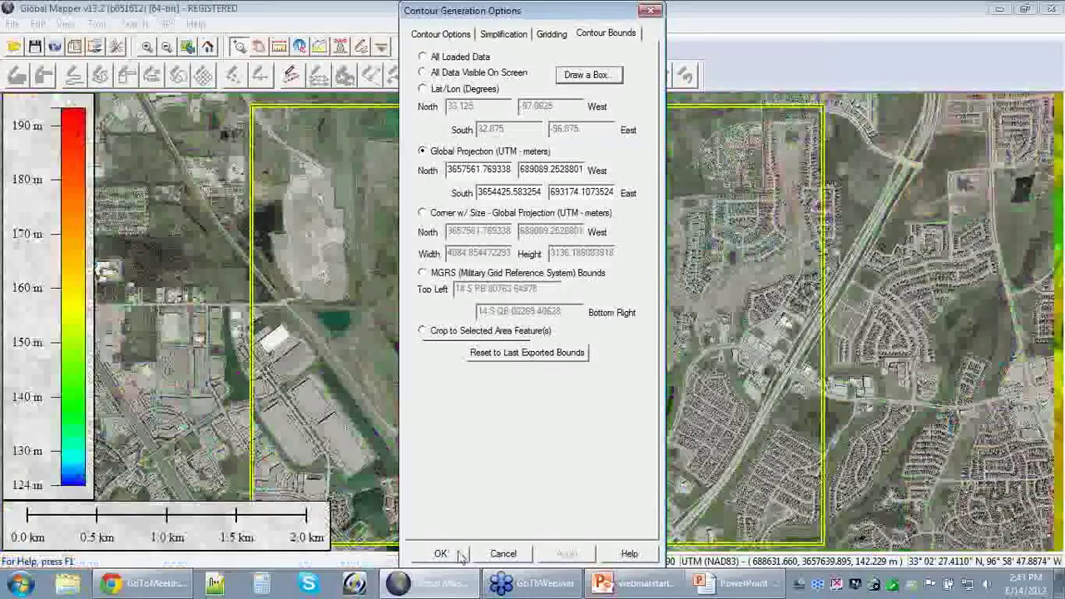
left_click(441, 555)
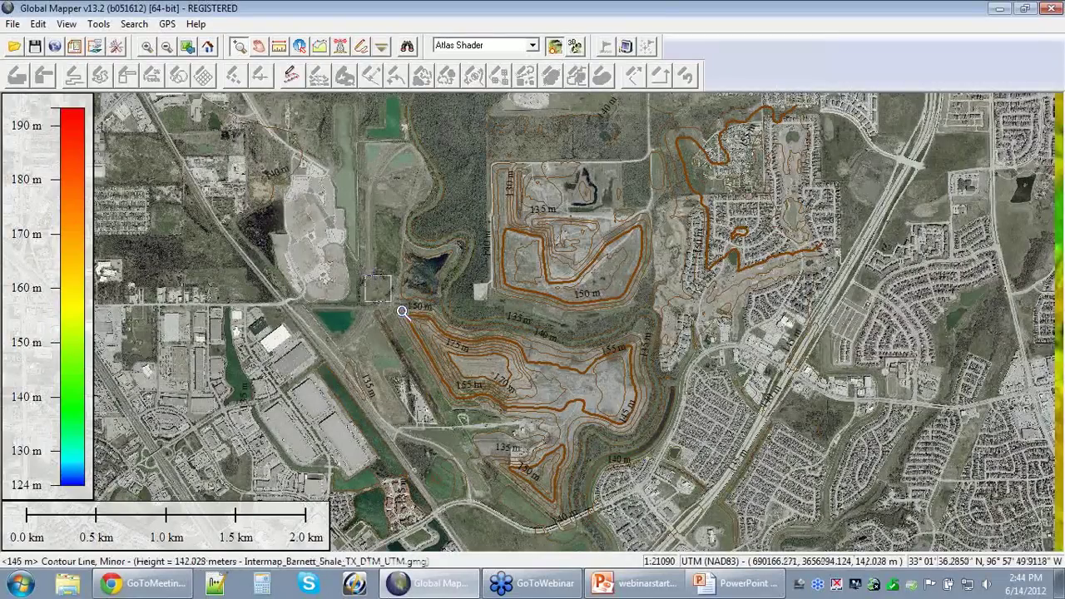
Step: Create an area feature from the closed 140 m contour line around the southern mound, keeping the default connection options and feature info
left_click_drag(401, 311, 694, 524)
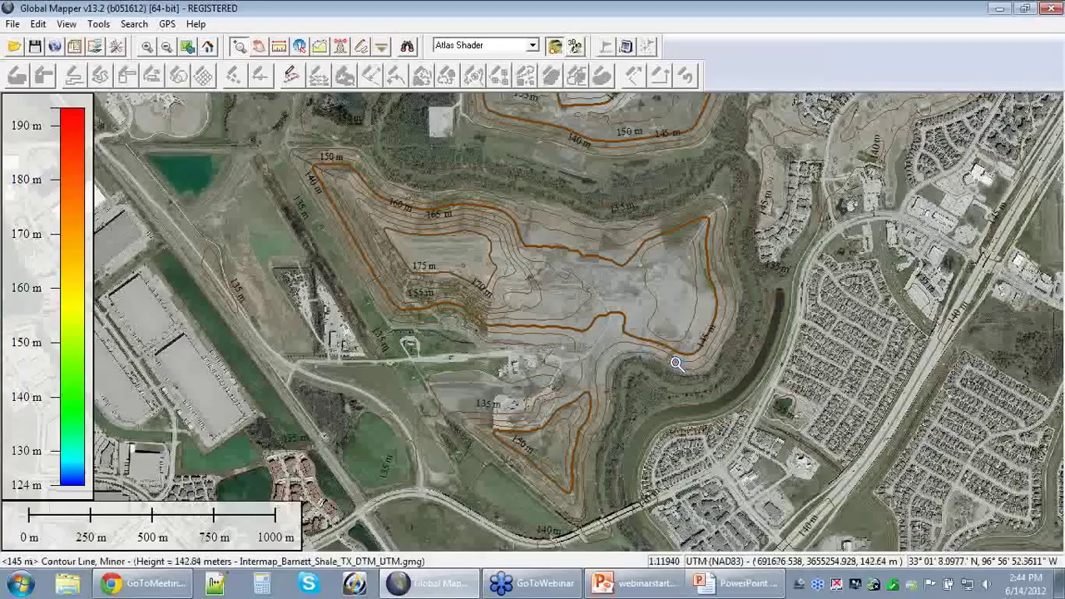
left_click(363, 50)
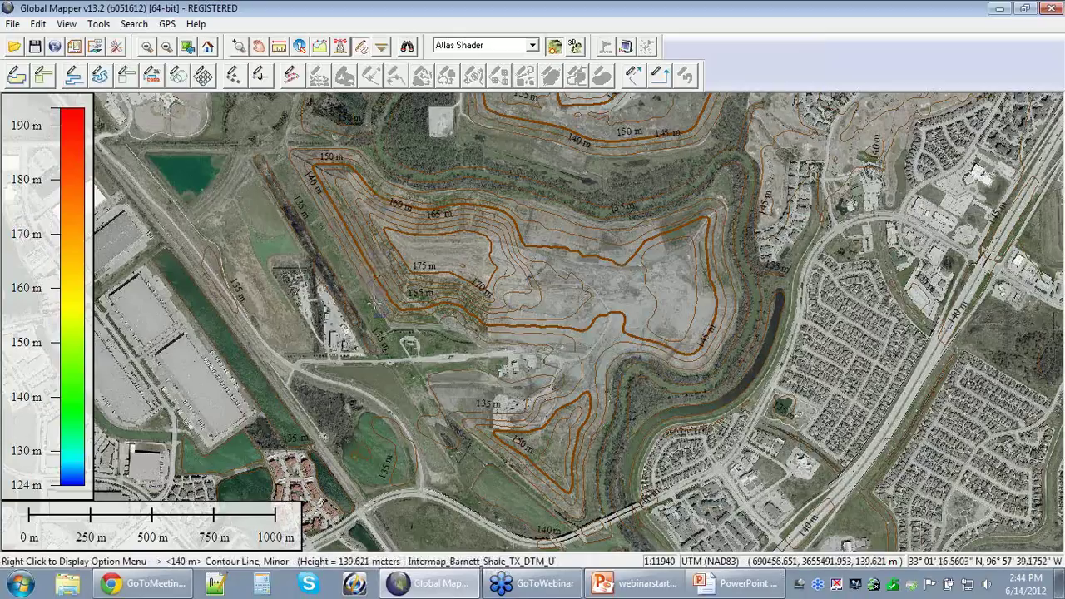
left_click(373, 303)
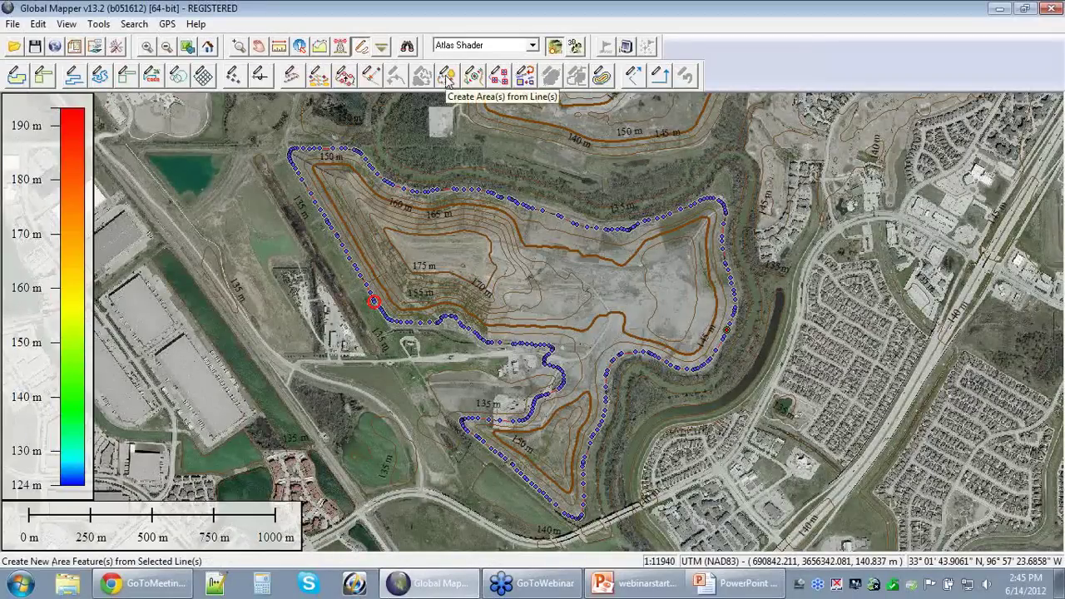
left_click(447, 78)
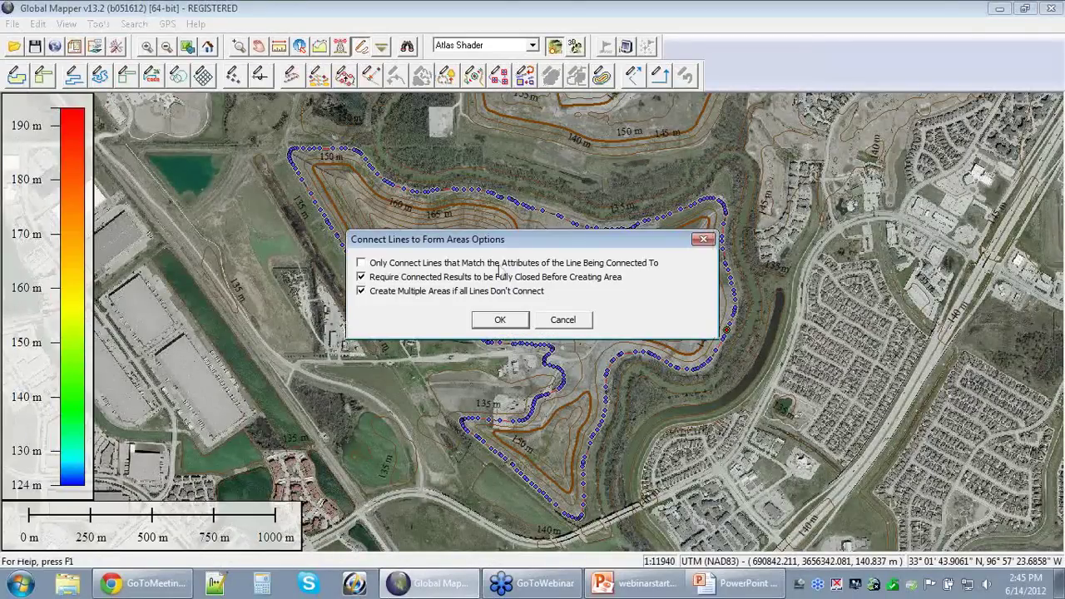
left_click(500, 320)
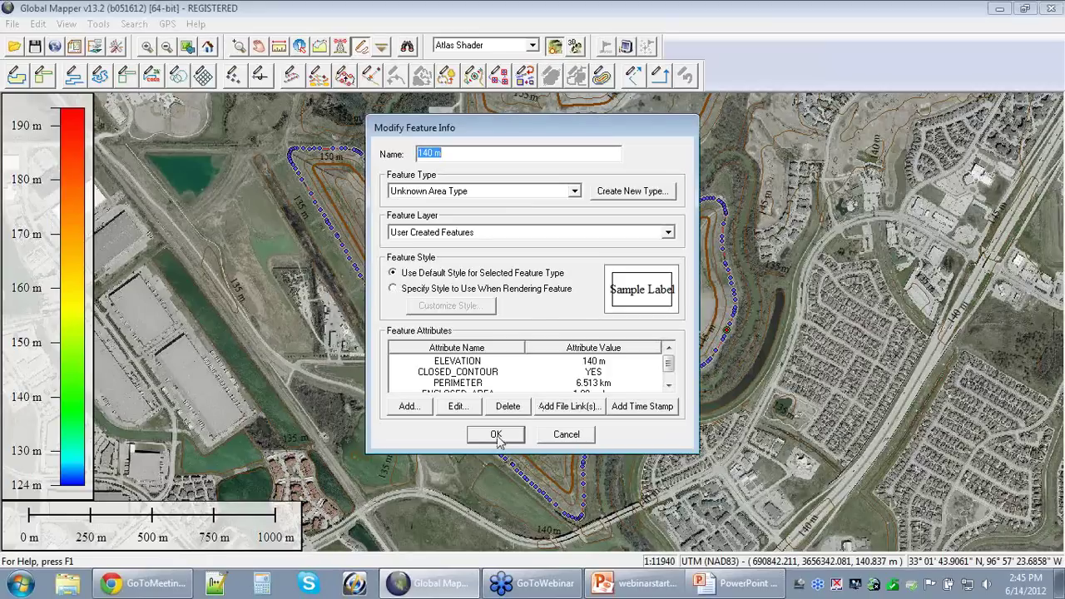
left_click(495, 435)
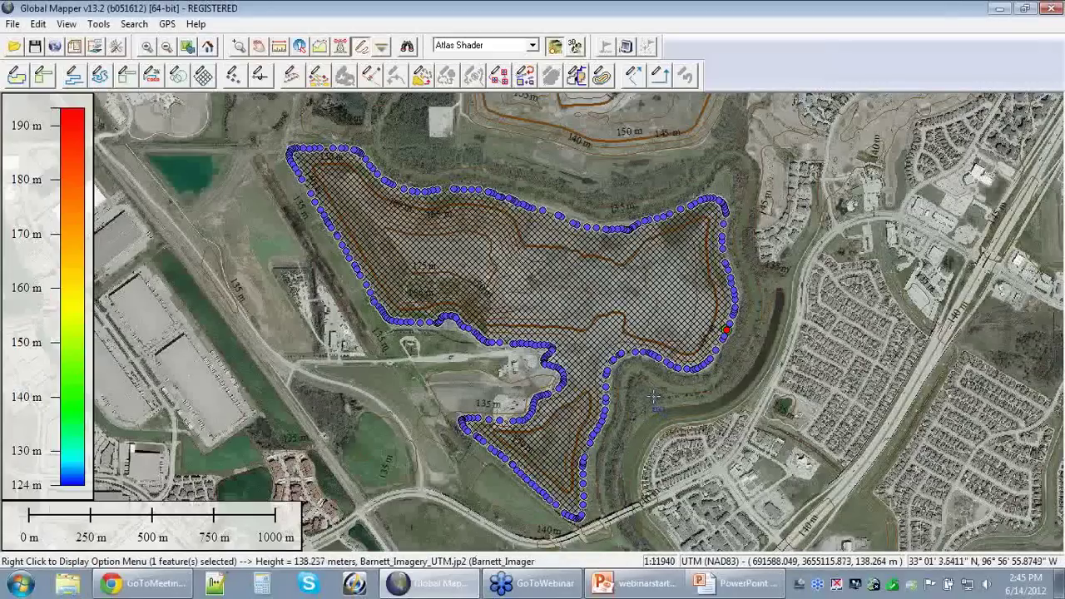
Step: Start a cut-and-fill volume measurement for the selected mound area with X-axis and Y-axis sample spacing of 5 meters
right_click(549, 218)
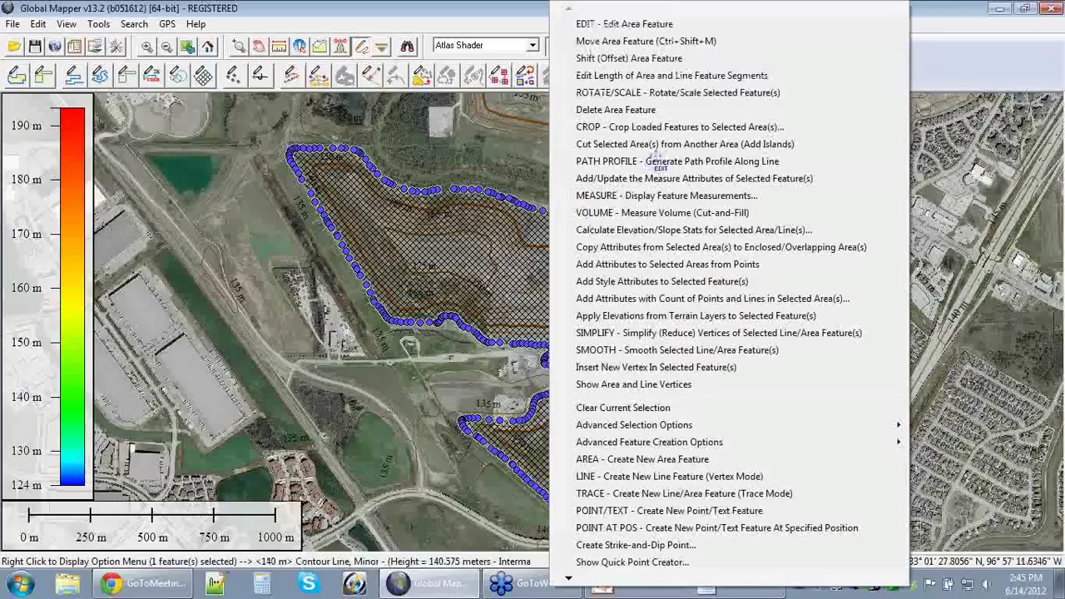
left_click(639, 213)
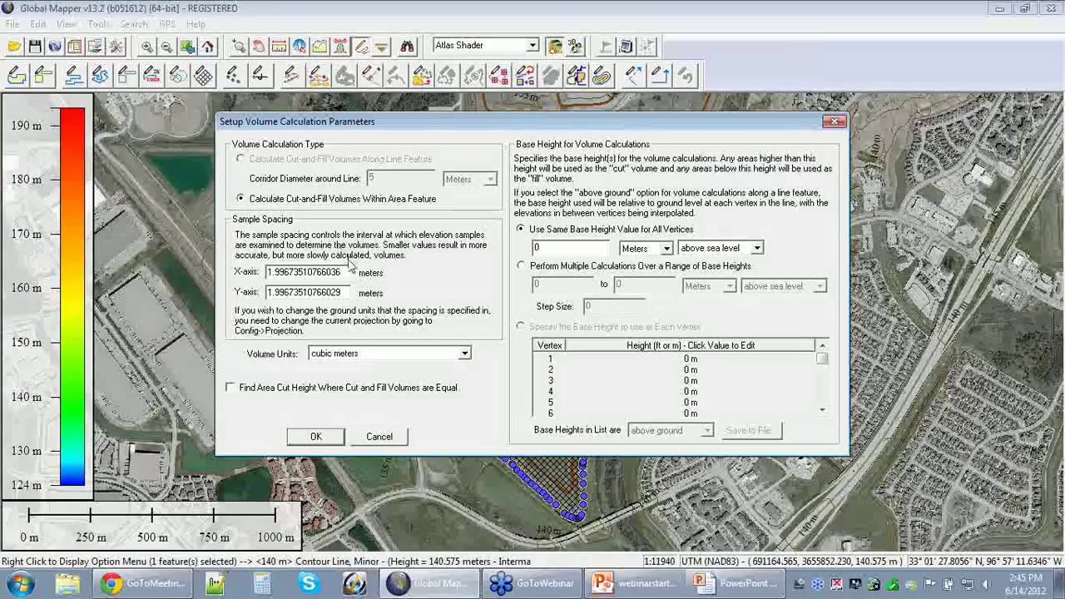
left_click_drag(344, 272, 247, 287)
type("5")
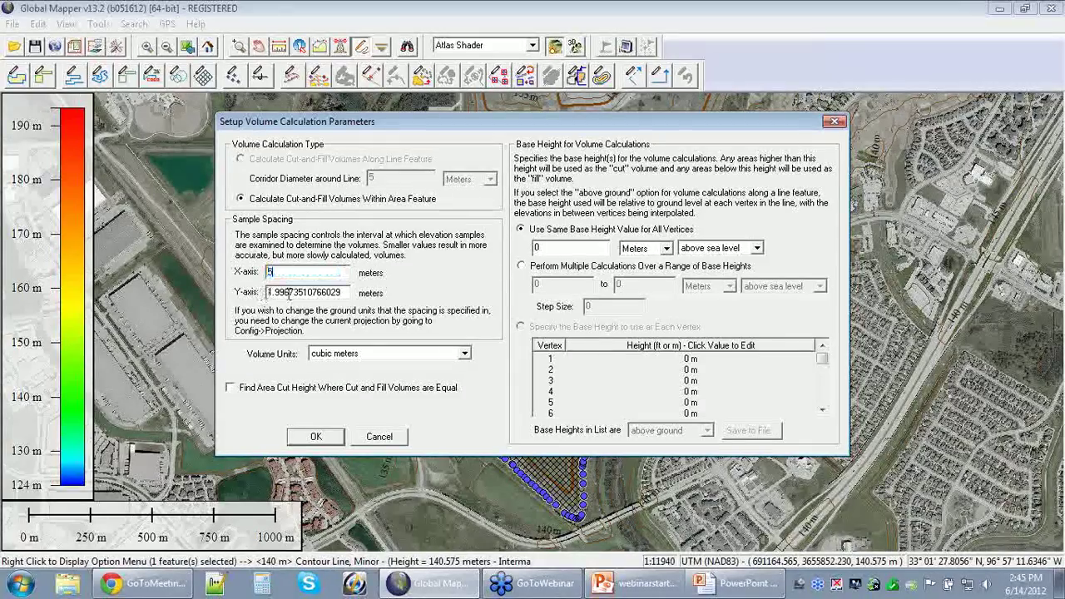
left_click_drag(342, 293, 264, 292)
type("5")
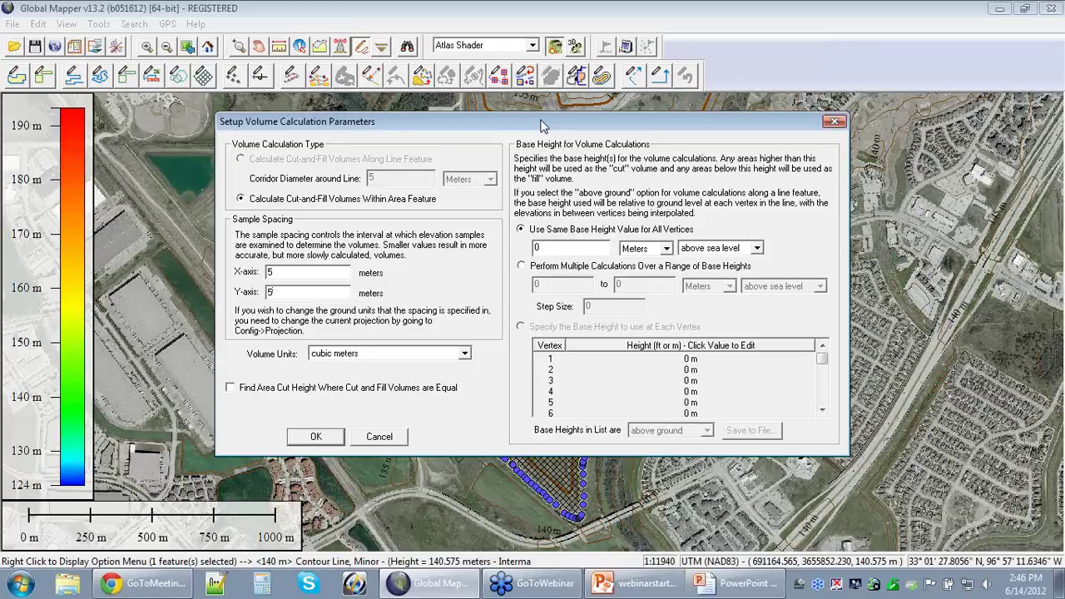
Step: Set the same base height of 140 meters above sea level for all vertices and calculate the cut-and-fill volumes
double_click(548, 248)
type("140")
left_click(330, 444)
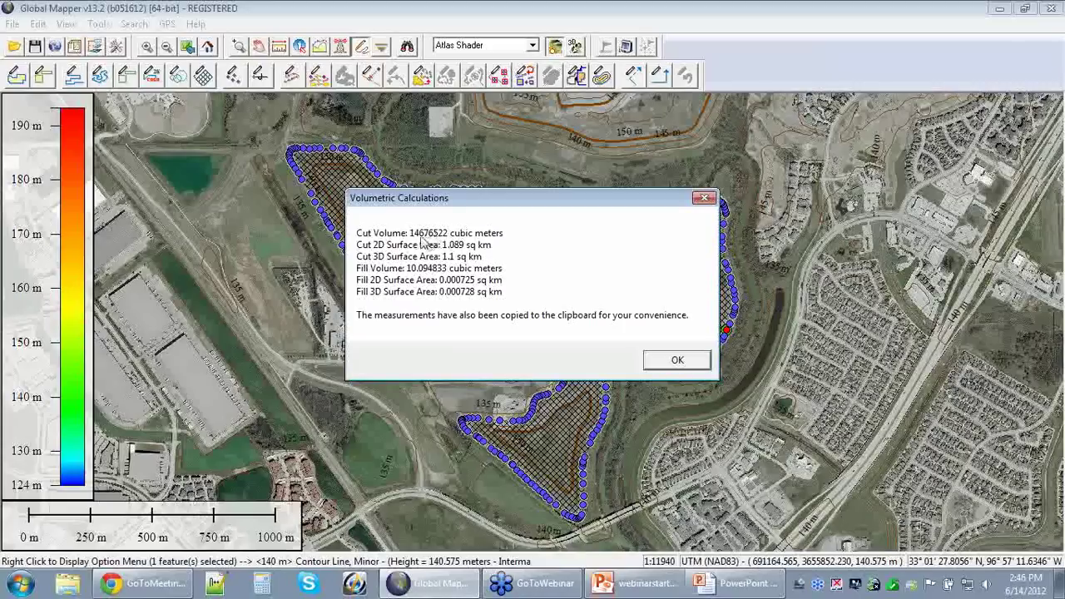
Step: Review the volumetric results against the mound, close them, and clear the area feature's selection
left_click_drag(488, 200, 742, 234)
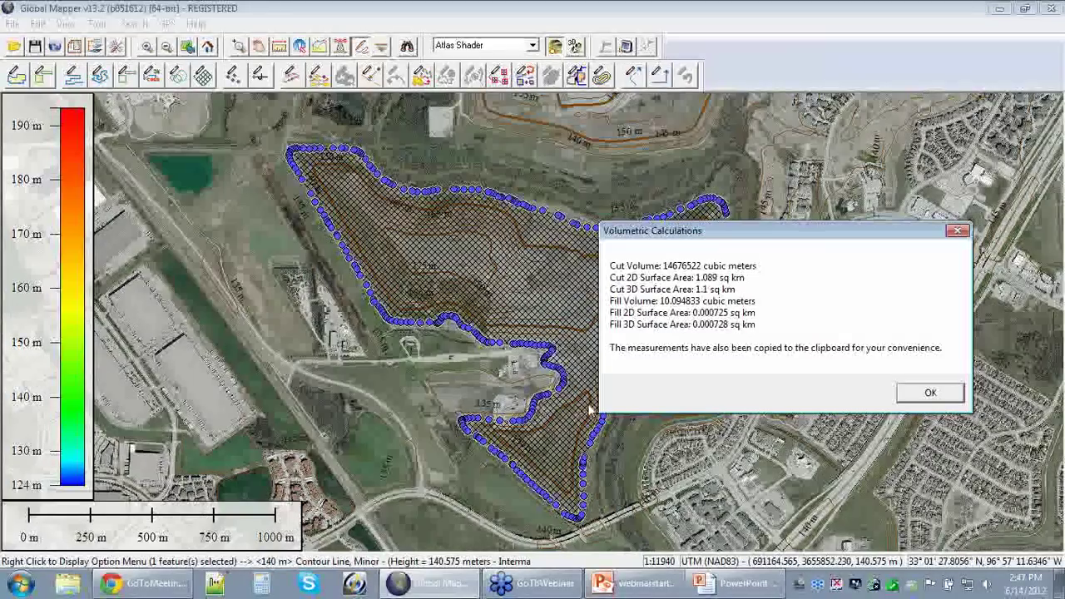
left_click_drag(722, 233, 502, 191)
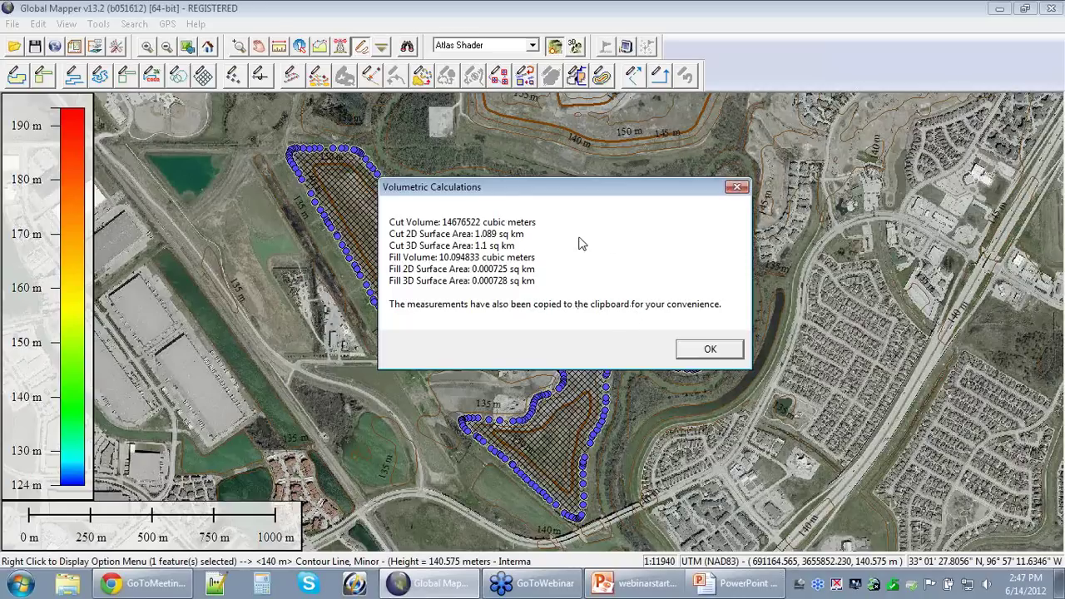
left_click(737, 186)
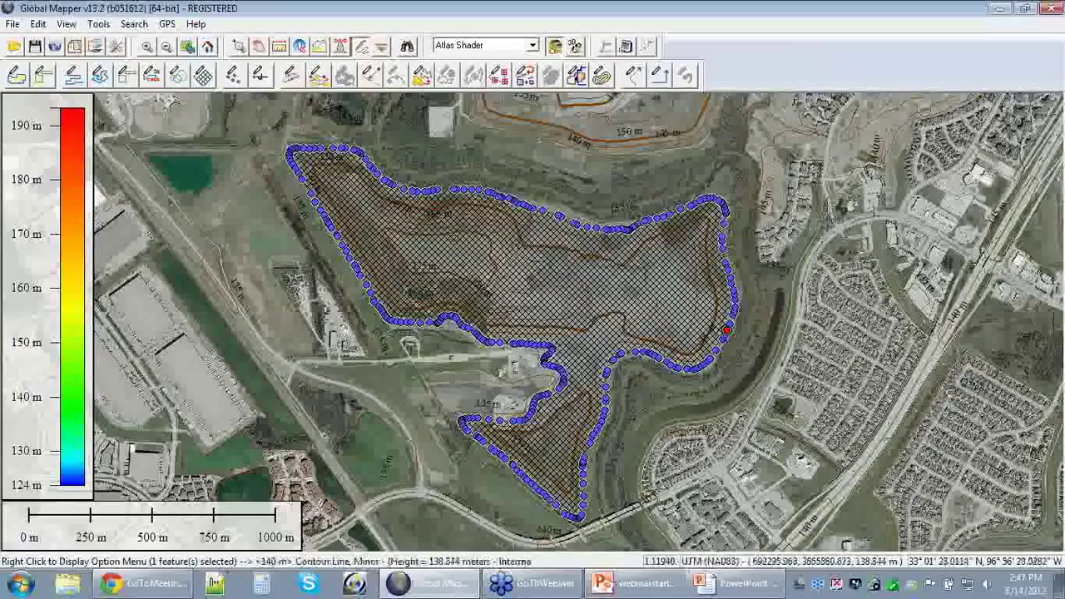
right_click(726, 331)
left_click(782, 407)
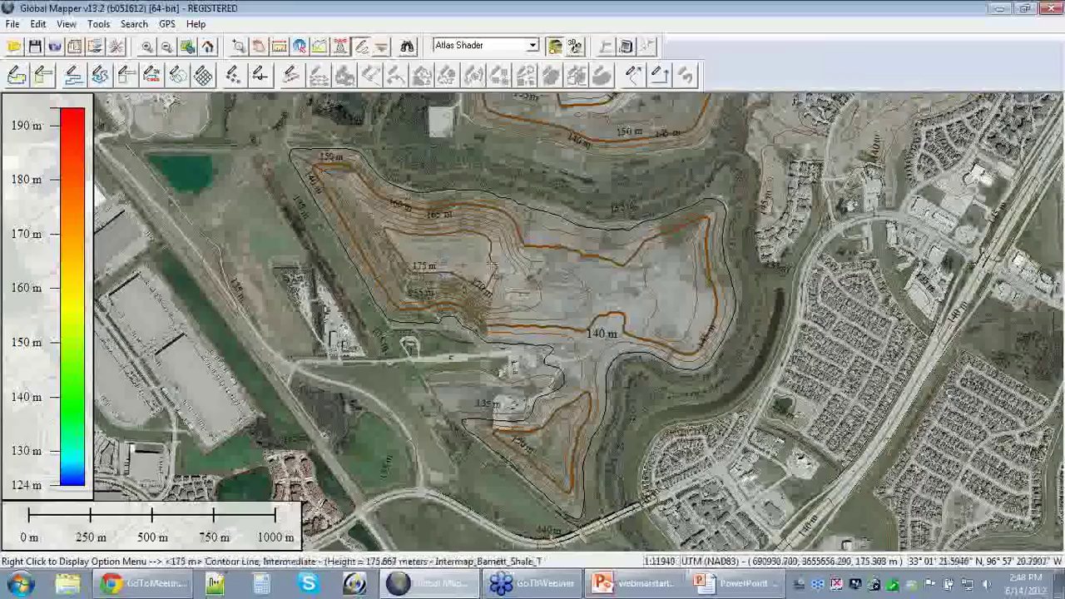
left_click(13, 23)
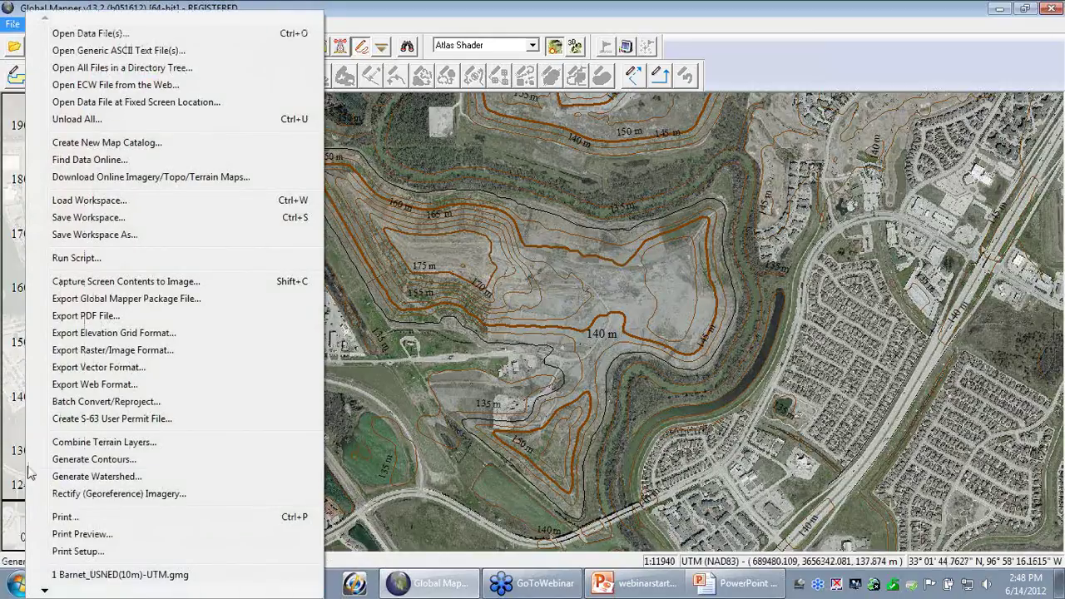
left_click(142, 480)
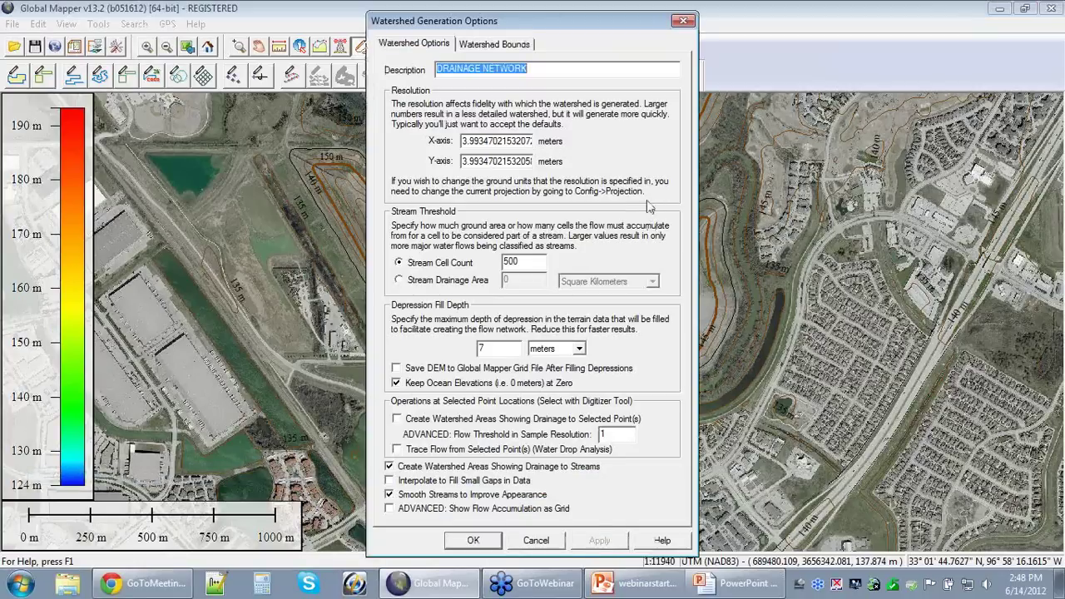
left_click_drag(462, 141, 537, 145)
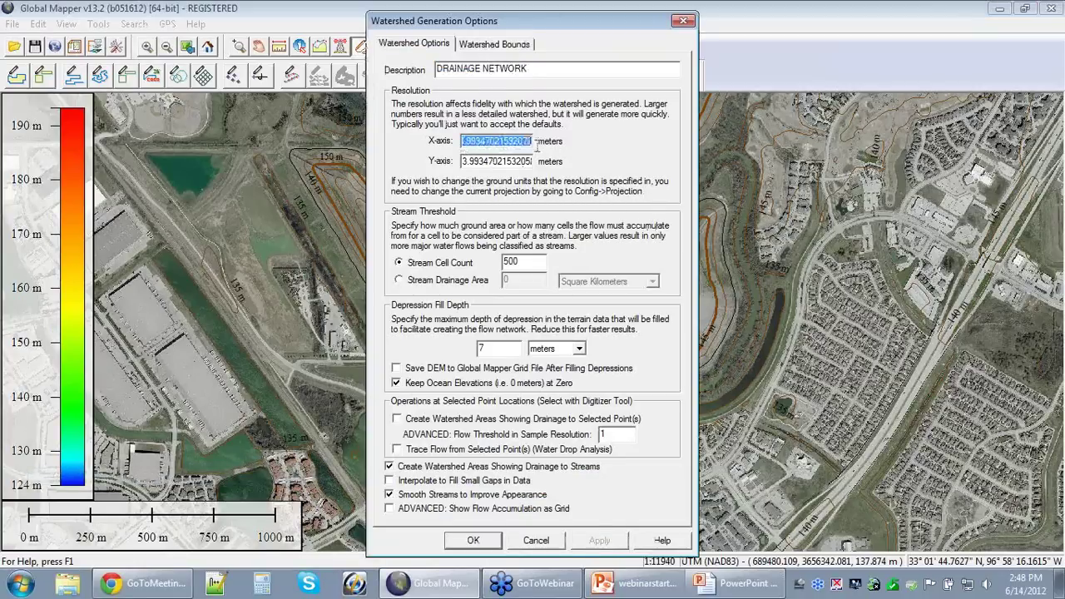
key("BackSpace")
type("0")
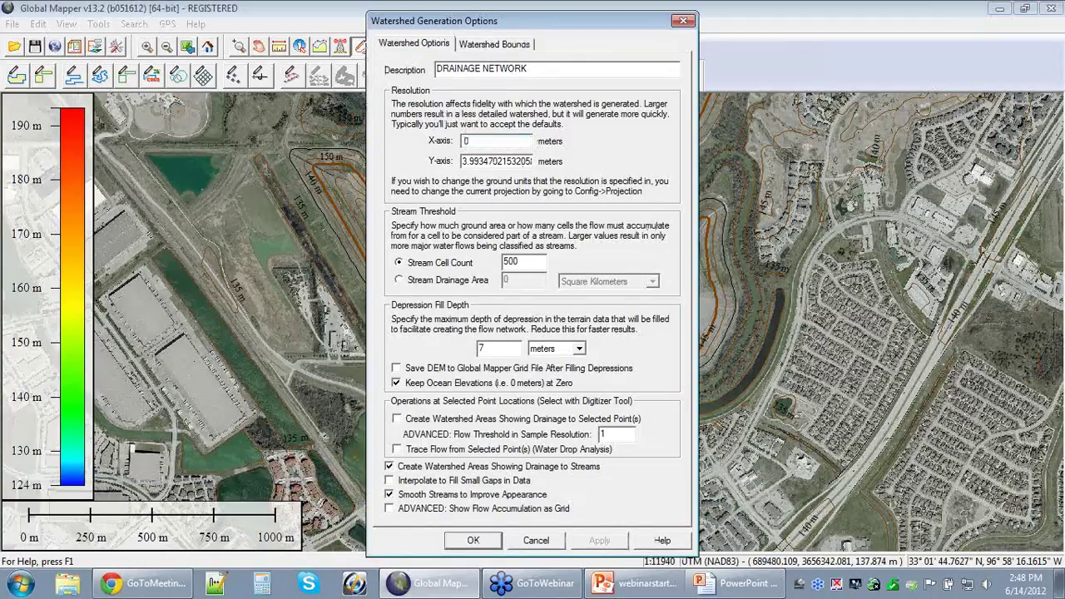
key("BackSpace")
key("BackSpace")
type("10")
left_click_drag(462, 161, 588, 166)
key("BackSpace")
type("0")
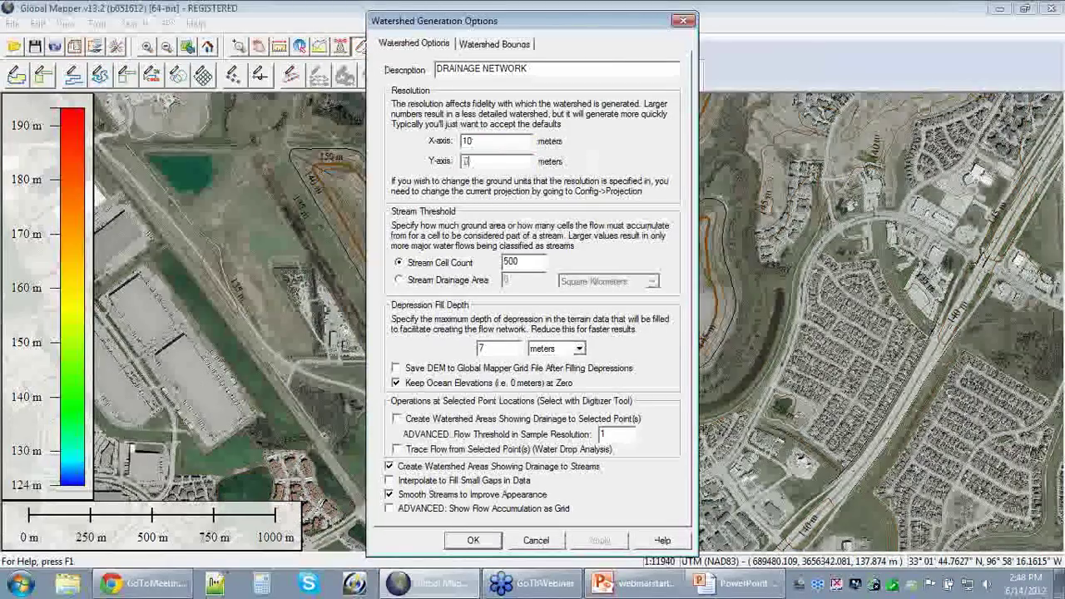
key("BackSpace")
type("10")
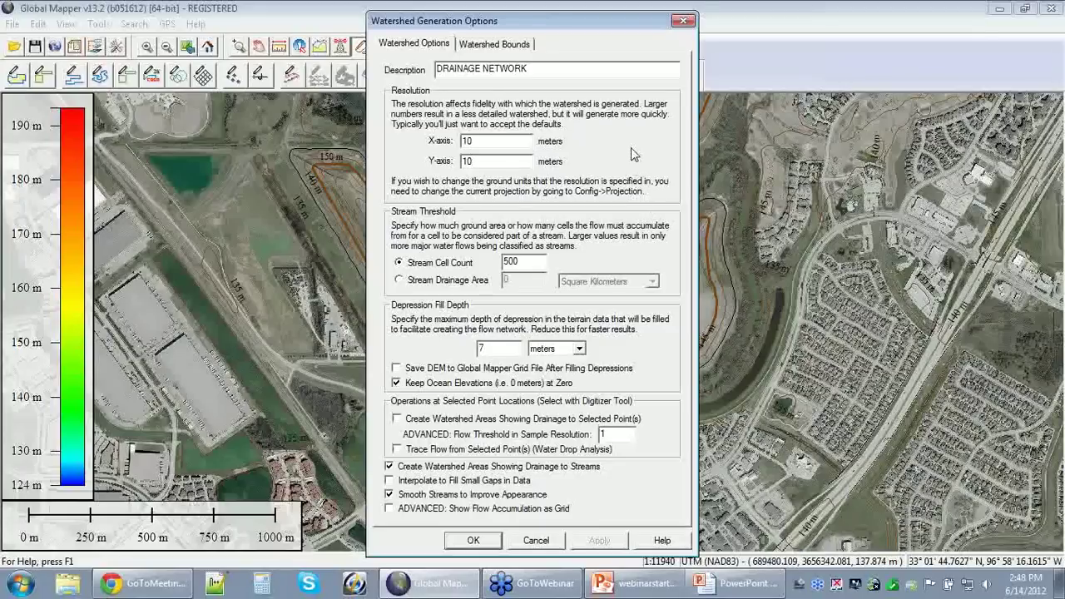
left_click(487, 540)
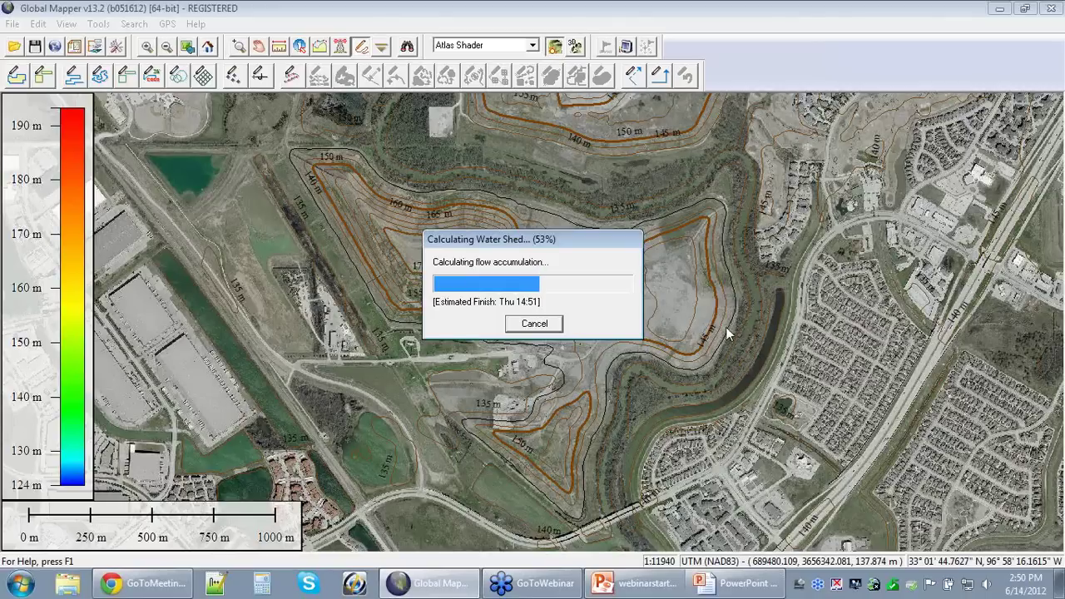
left_click(554, 324)
left_click(556, 325)
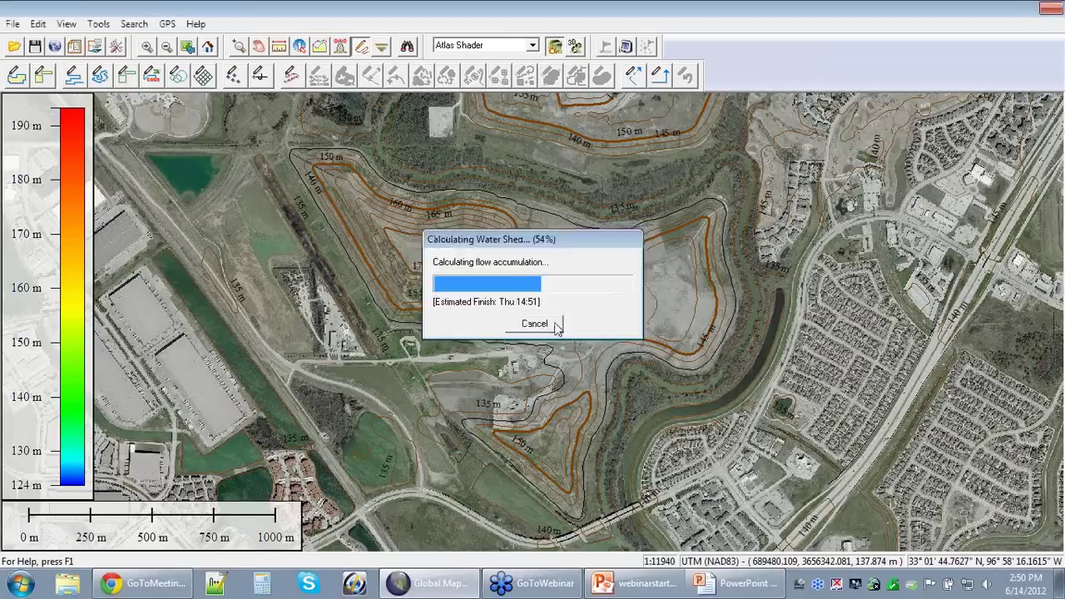
Step: Start generating a watershed with the X-axis and Y-axis resolution set to 10 meters
left_click(13, 24)
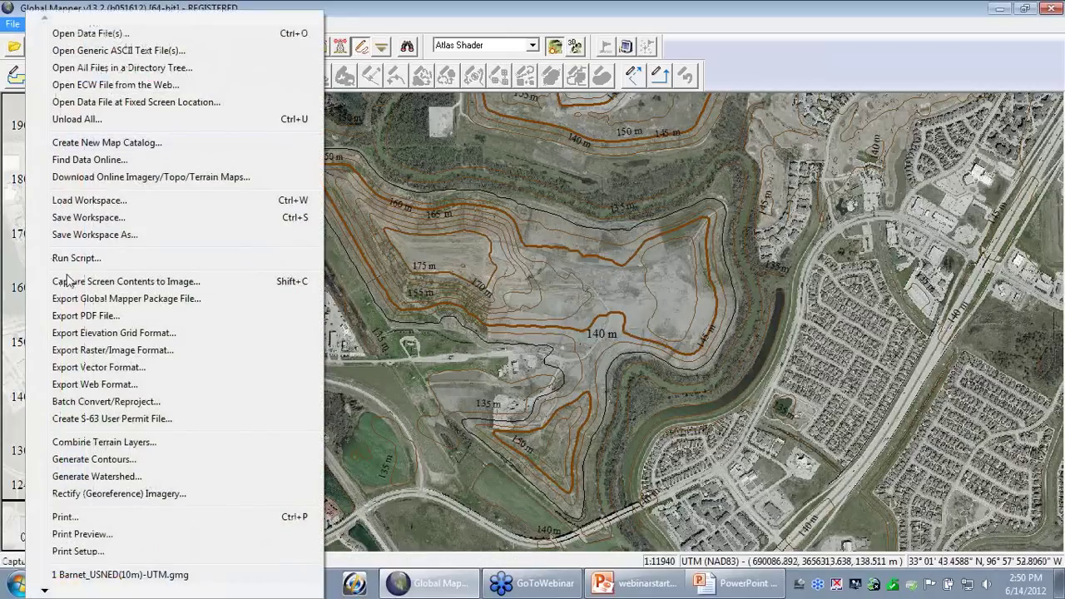
left_click(96, 476)
left_click_drag(476, 143, 592, 150)
type("0")
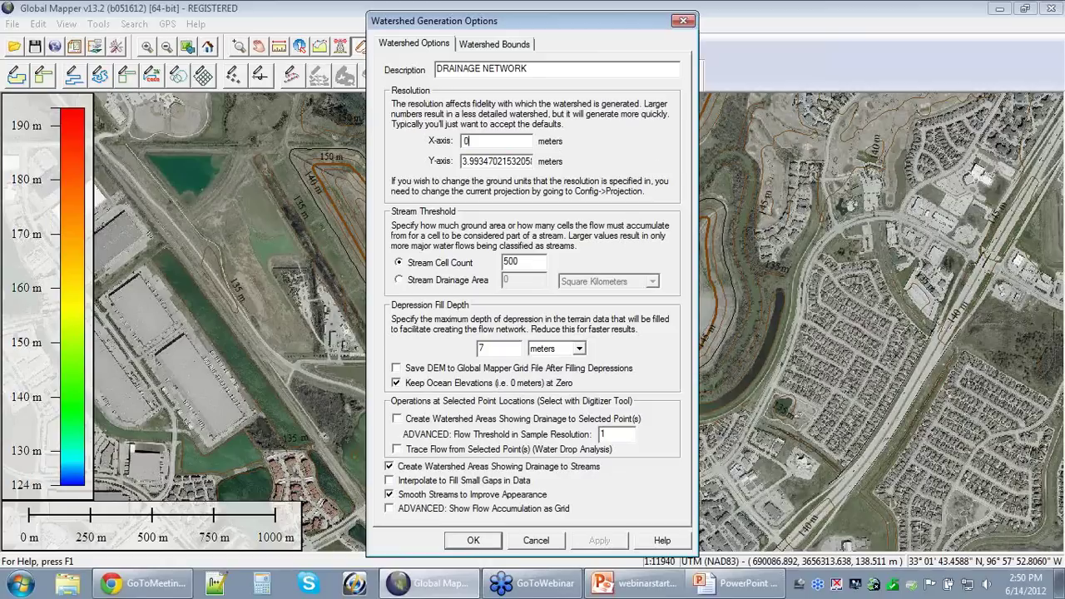
key("BackSpace")
type("10")
key("Tab")
key("BackSpace")
type("10")
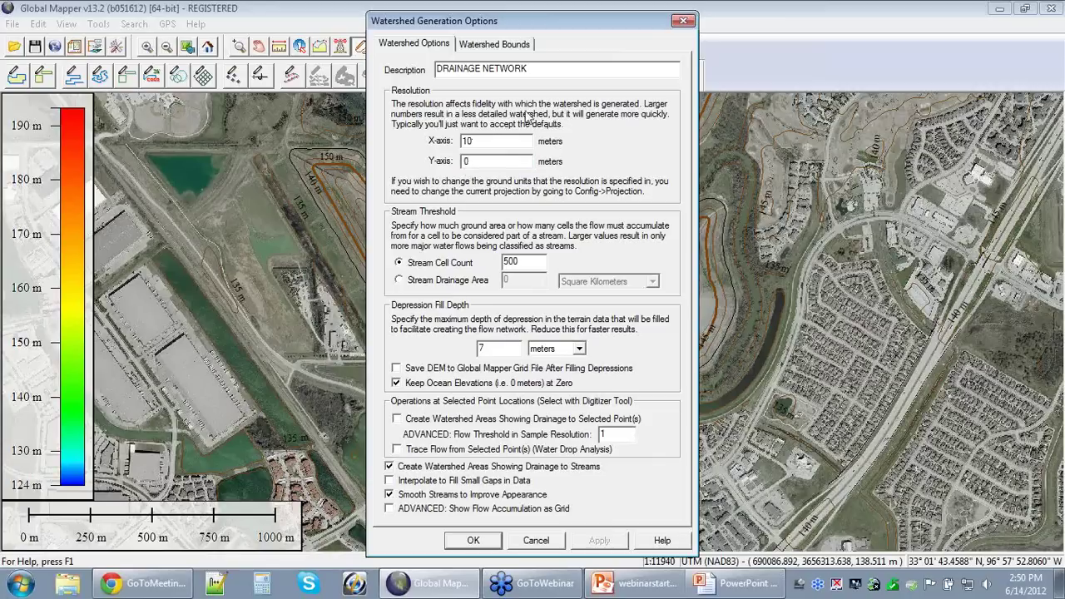
Step: Draw watershed bounds about 3034 m wide and 1669 m high around the southern mound and generate the watershed
left_click(496, 44)
left_click(558, 86)
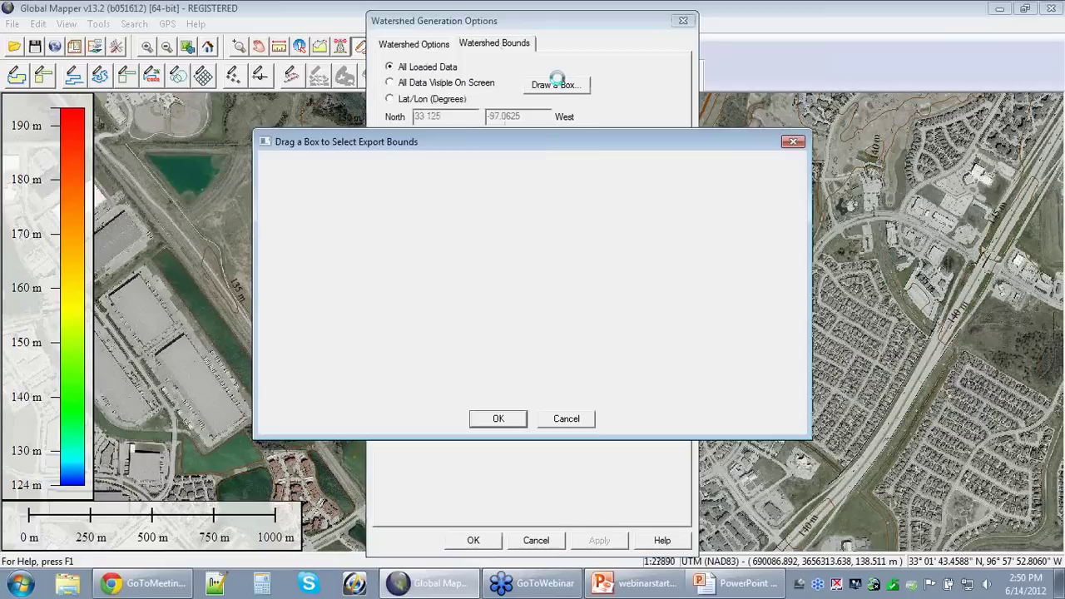
left_click_drag(341, 185, 715, 389)
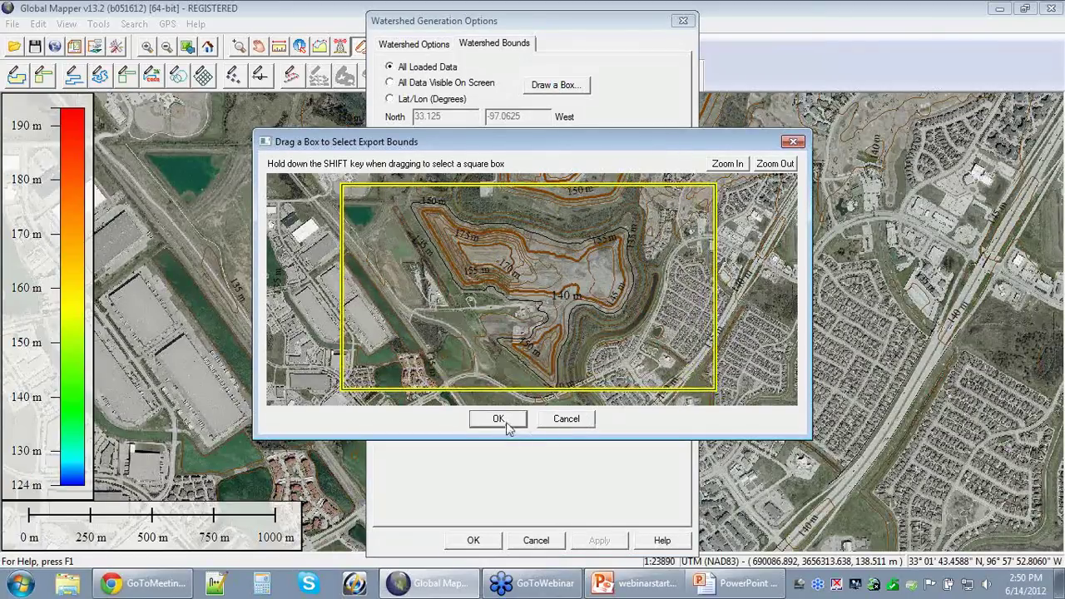
left_click(503, 420)
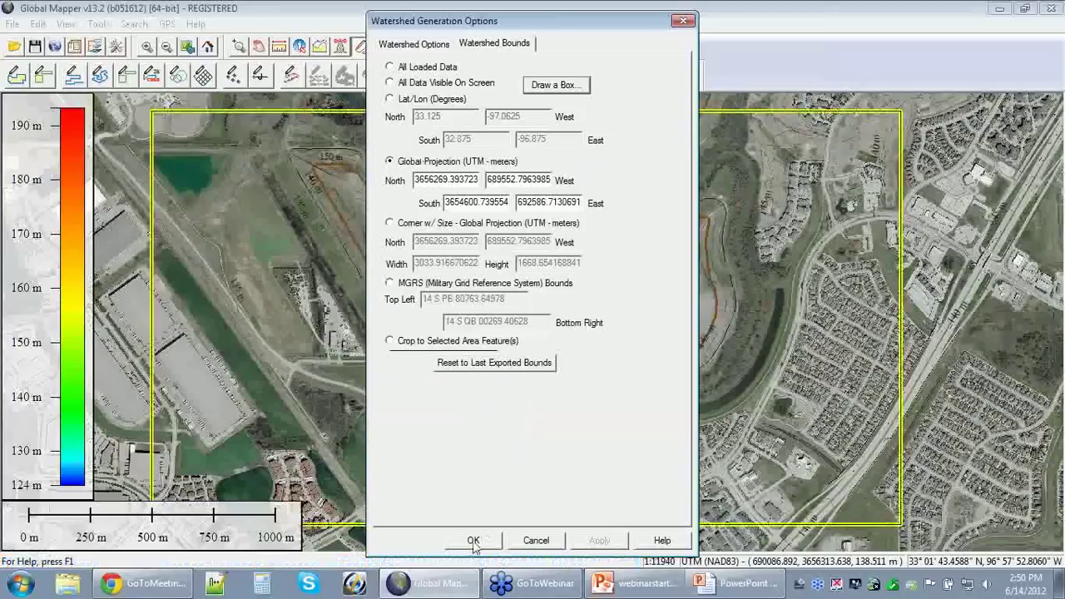
left_click(473, 542)
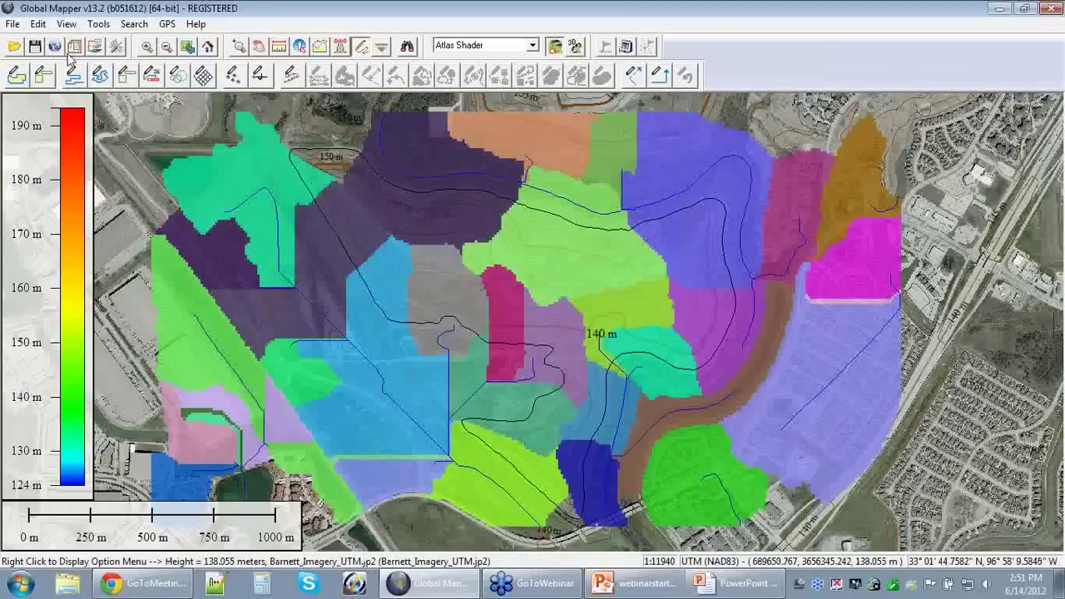
Step: Compare the map with and without the Watershed Areas overlay, leave it hidden with the stream lines shown, and close the Overlay Control Center
left_click(96, 47)
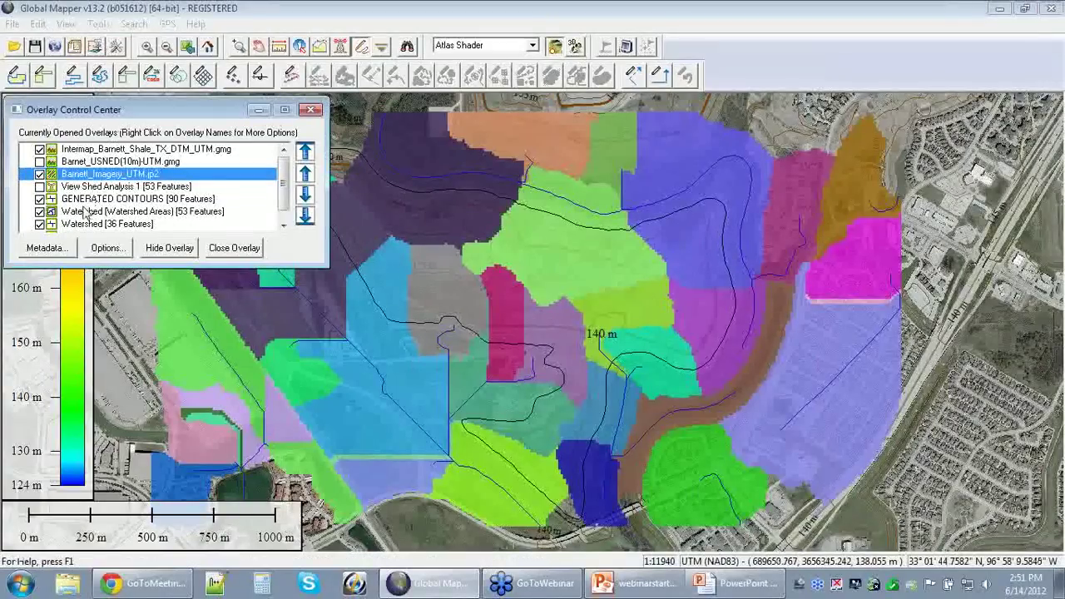
left_click_drag(282, 185, 283, 214)
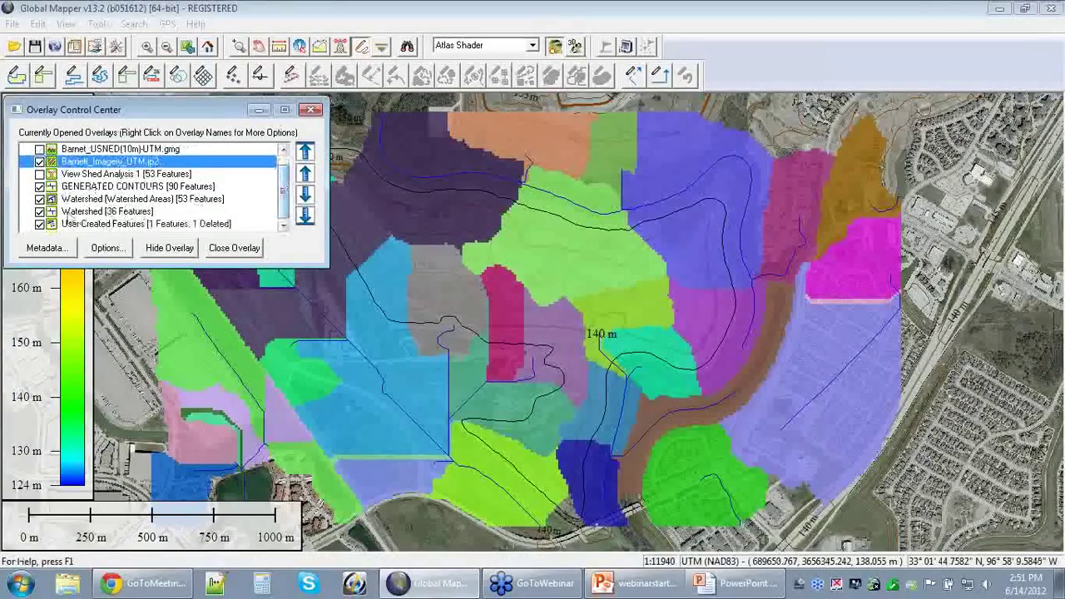
left_click(40, 212)
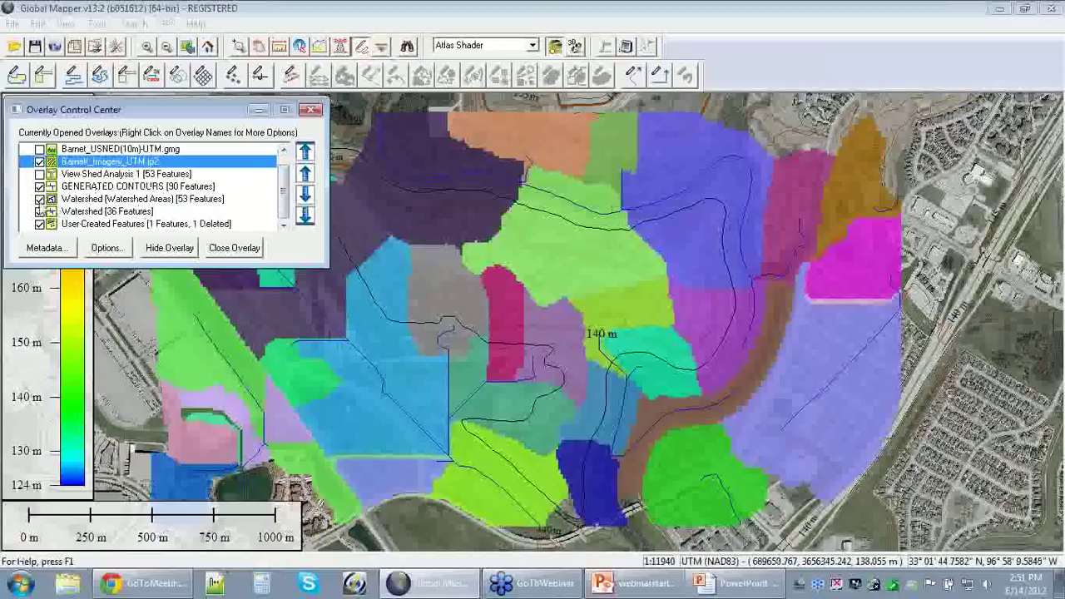
left_click(40, 199)
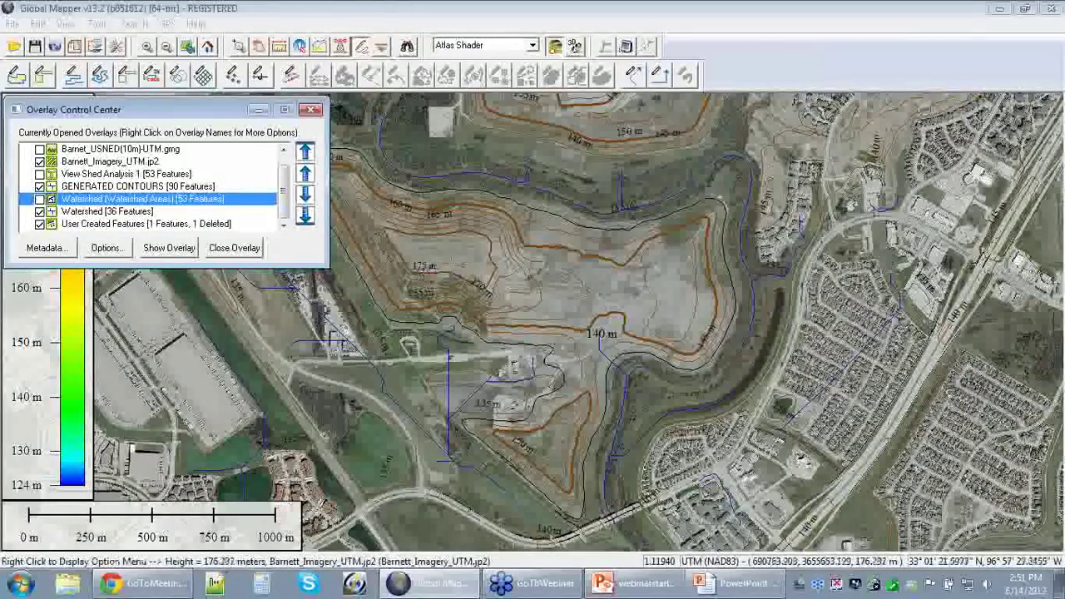
left_click(39, 199)
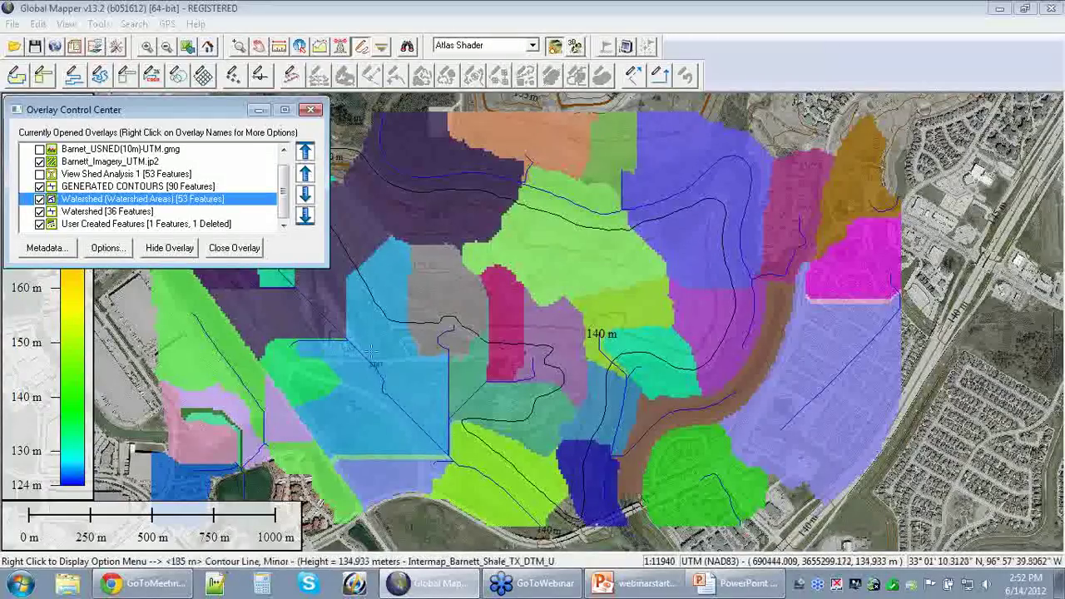
left_click(39, 198)
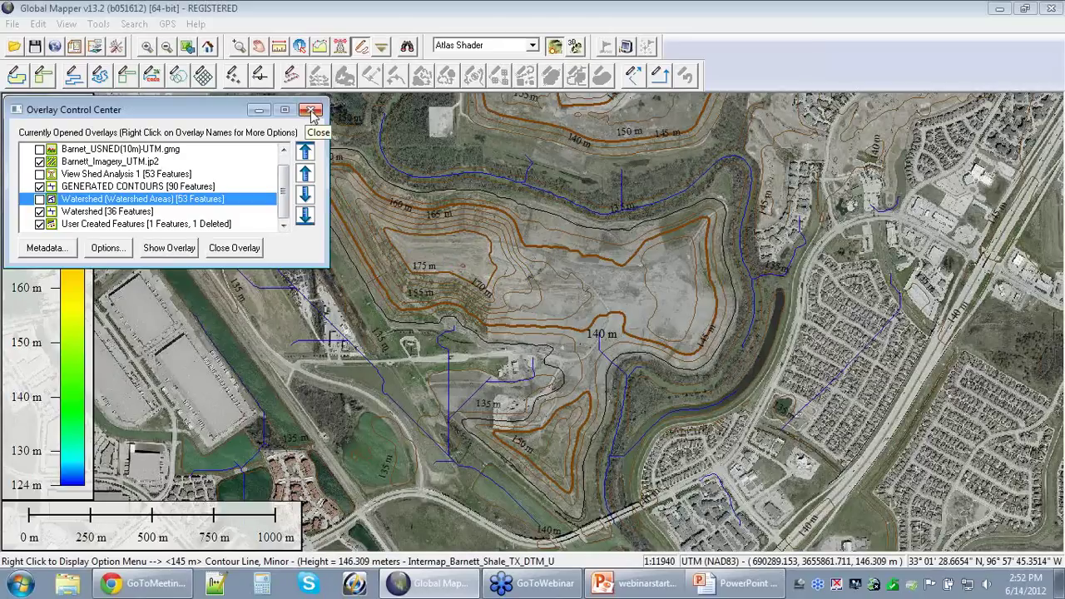
left_click(310, 110)
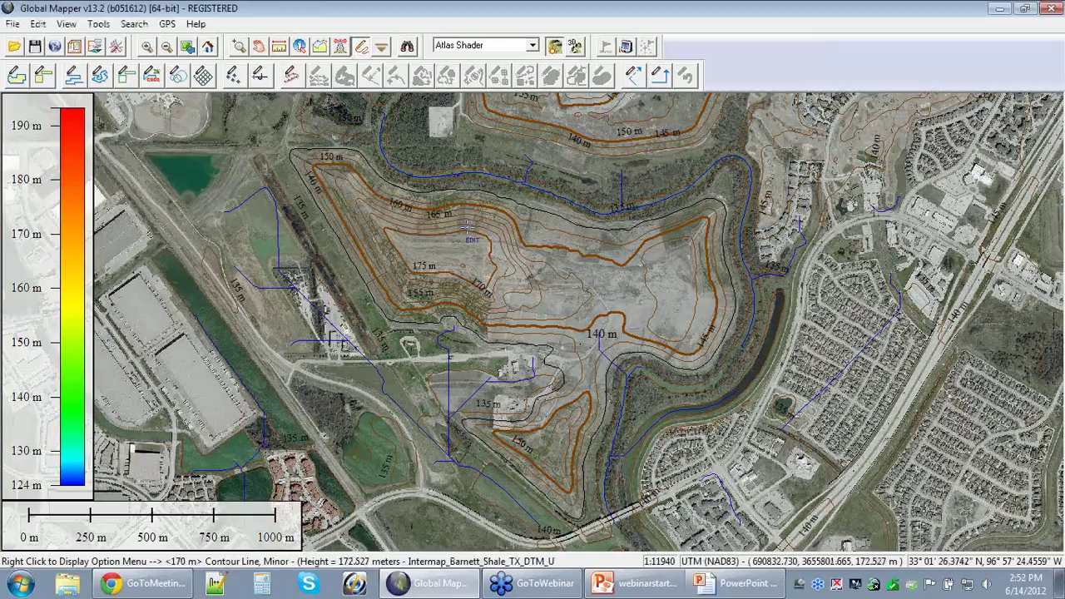
Step: Switch to the PowerPoint slide show and bring up the slide with the Global Mapper and NEXTMap Web Store links
left_click(736, 584)
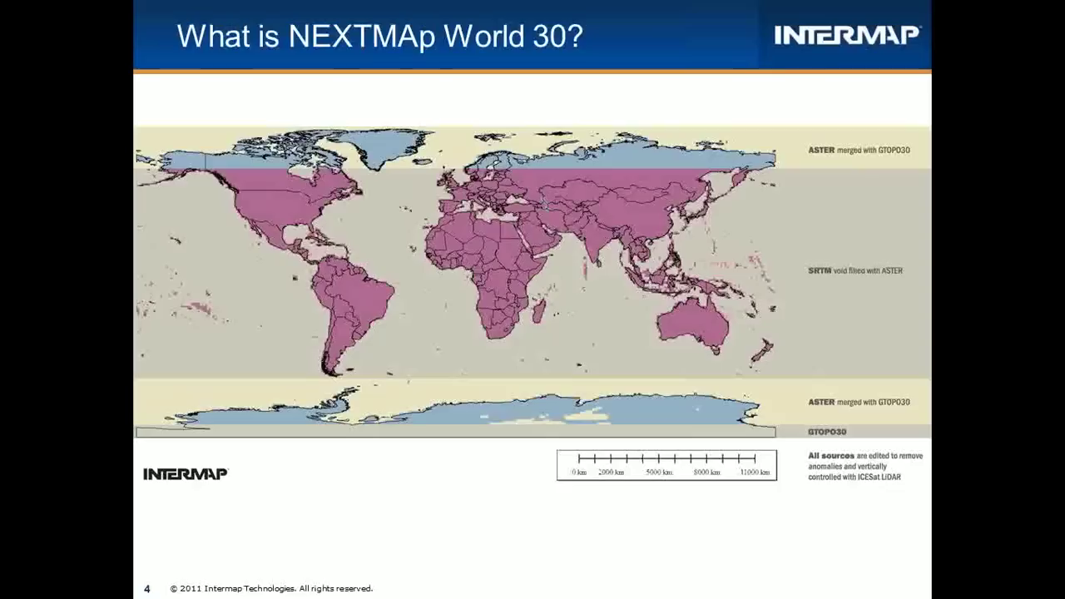
left_click(677, 370)
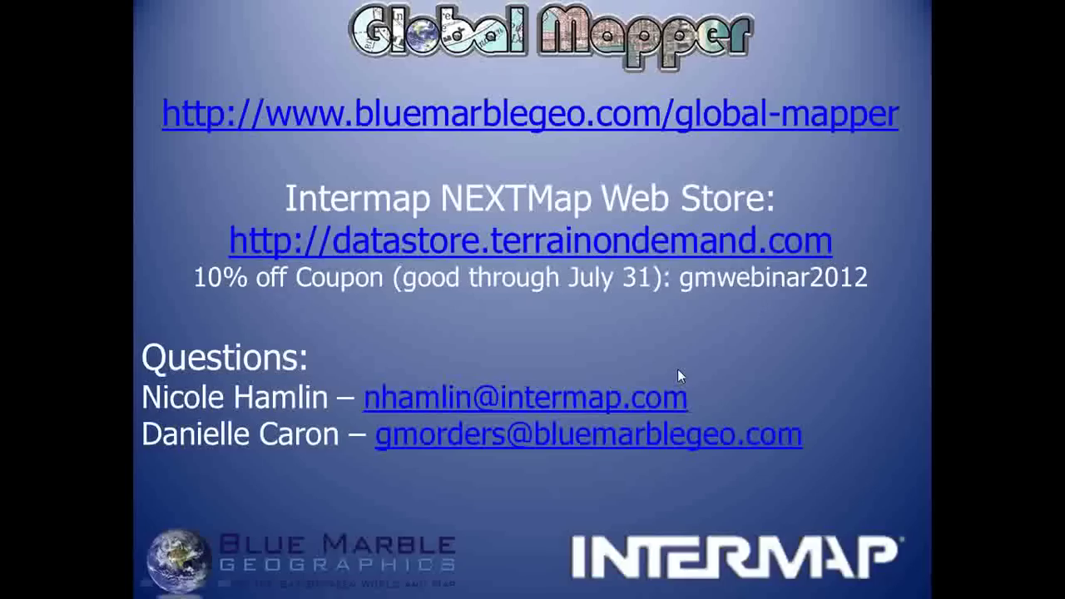